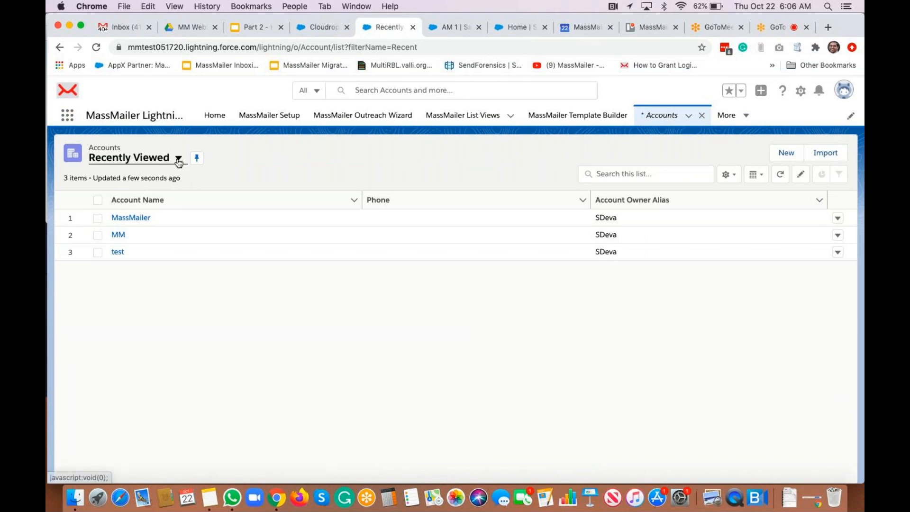
Step: Switch the account list to the All Accounts view and select the MassMailer and MM accounts
{"action": "left_click", "coordinate": [139, 199]}
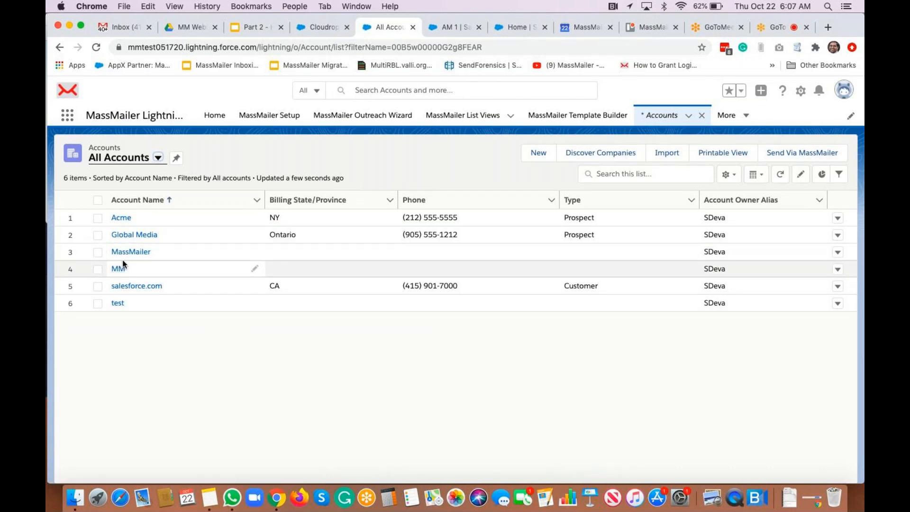
{"action": "left_click", "coordinate": [98, 252]}
{"action": "left_click", "coordinate": [98, 269]}
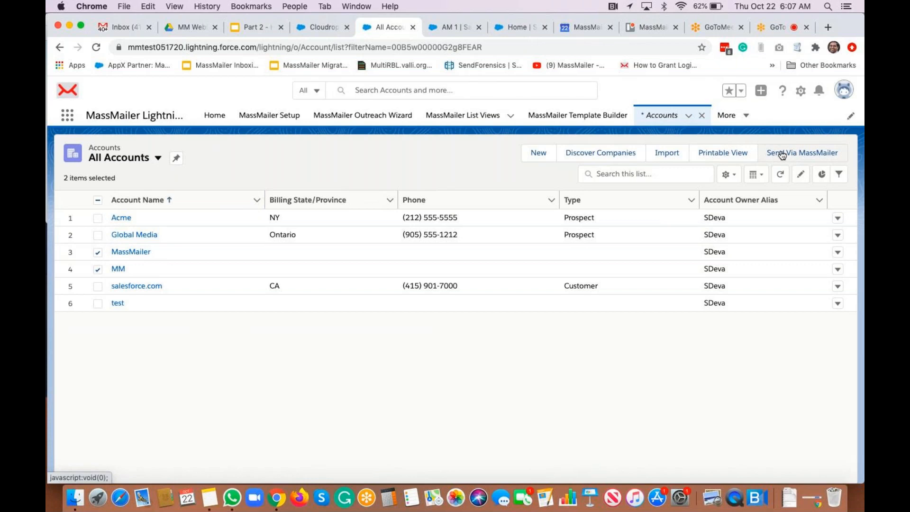
{"action": "left_click", "coordinate": [98, 252]}
{"action": "left_click", "coordinate": [97, 268]}
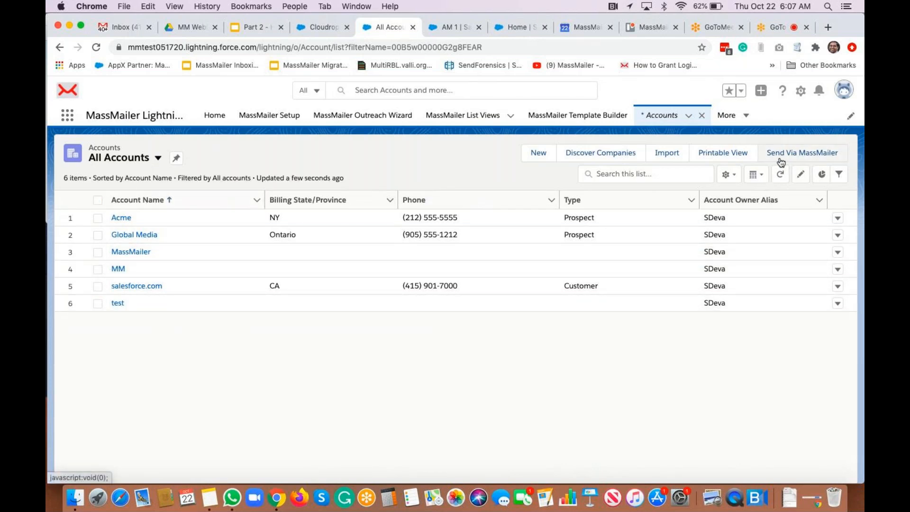
{"action": "left_click", "coordinate": [99, 253]}
{"action": "left_click", "coordinate": [98, 268]}
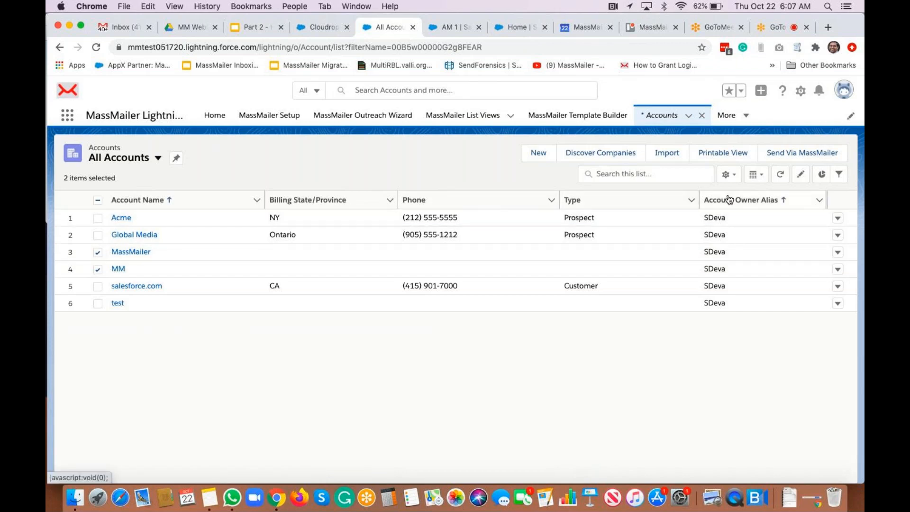
Step: Start a MassMailer outreach campaign for the selected accounts, keeping the default campaign name, and continue to its target audience settings
{"action": "left_click", "coordinate": [807, 158]}
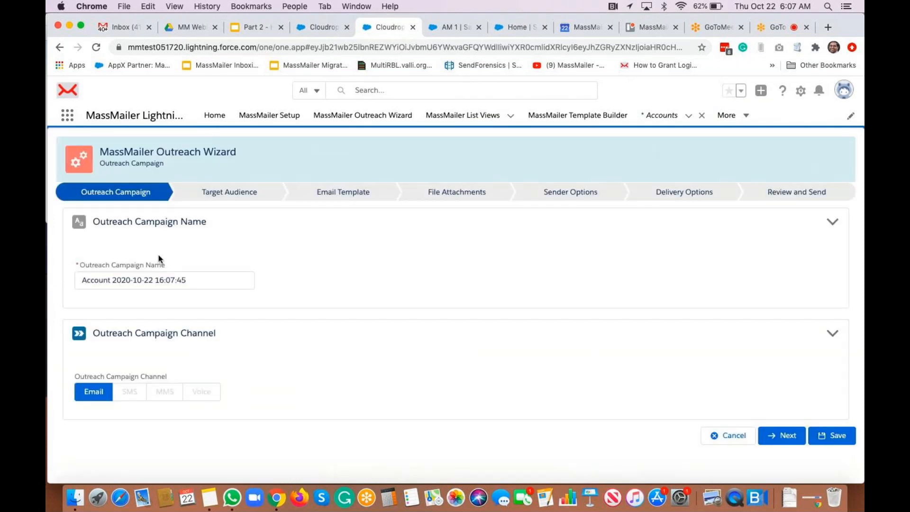
{"action": "left_click", "coordinate": [791, 434]}
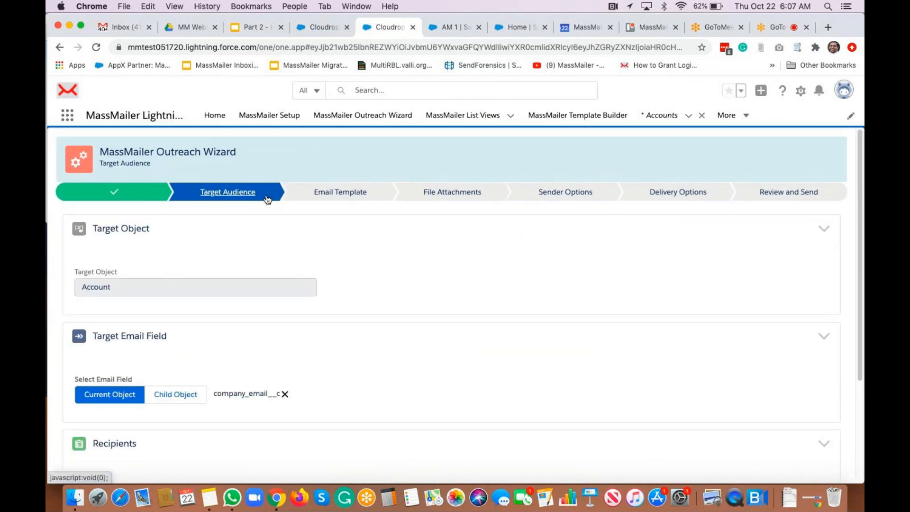
{"action": "scroll", "coordinate": [207, 299], "scroll_direction": "down", "scroll_amount": 3}
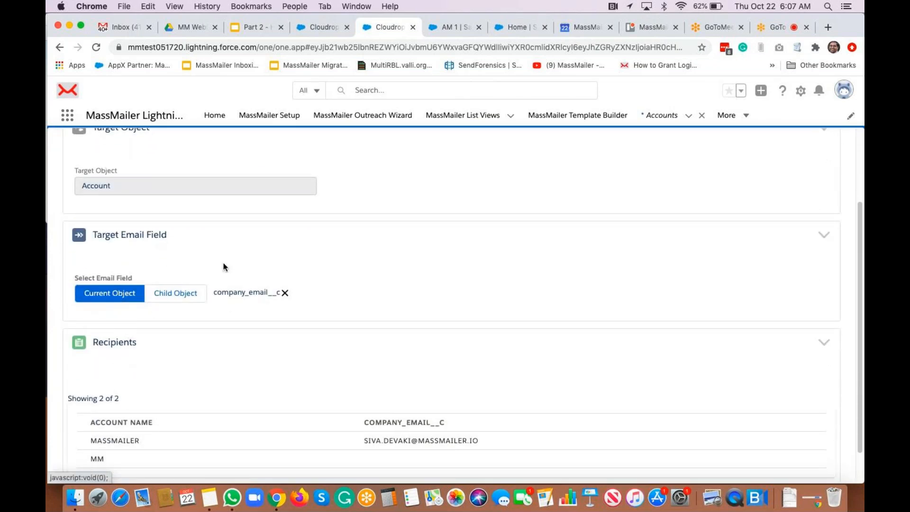
{"action": "scroll", "coordinate": [222, 262], "scroll_direction": "up", "scroll_amount": 2}
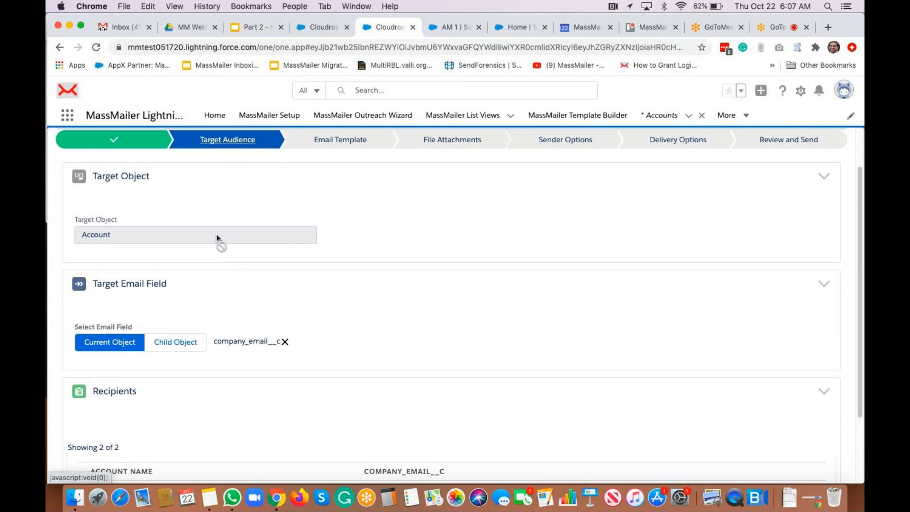
{"action": "scroll", "coordinate": [216, 234], "scroll_direction": "down", "scroll_amount": 3}
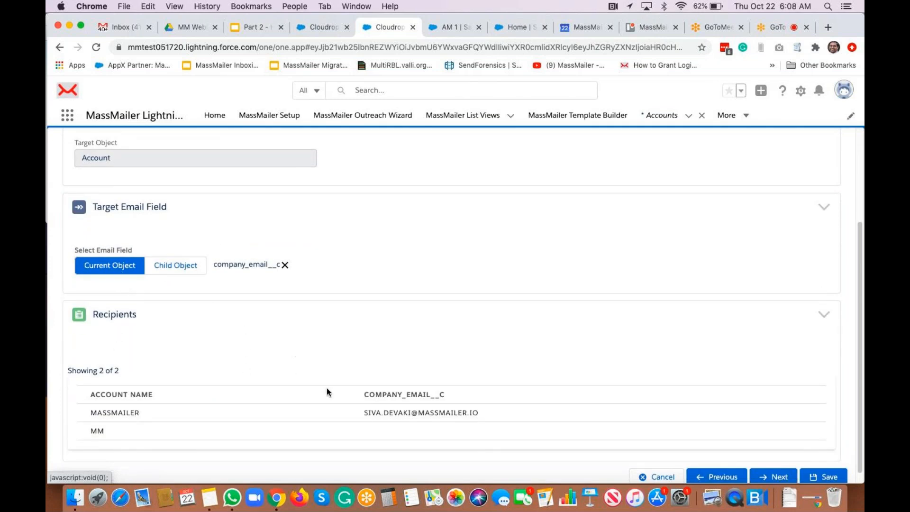
Step: Set the target email field to the Email field of the Contact (AccountId) child object
{"action": "left_click", "coordinate": [176, 267]}
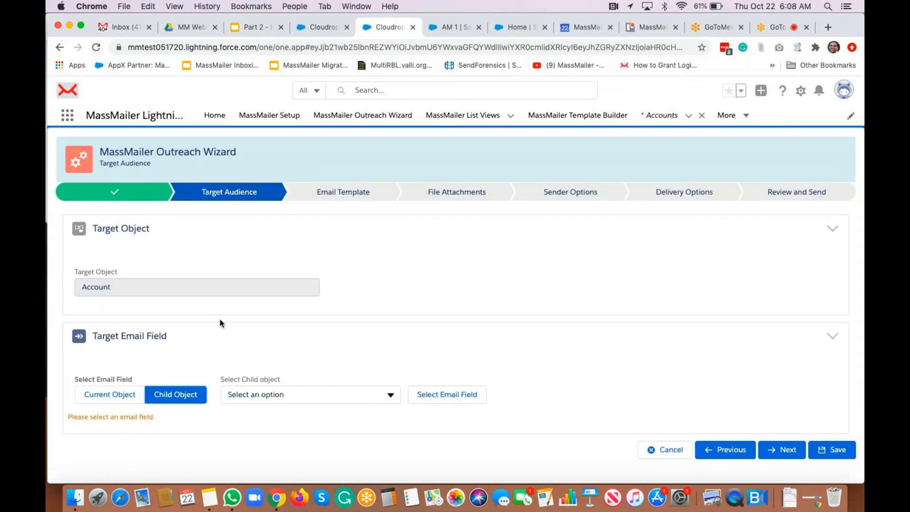
{"action": "left_click", "coordinate": [322, 394]}
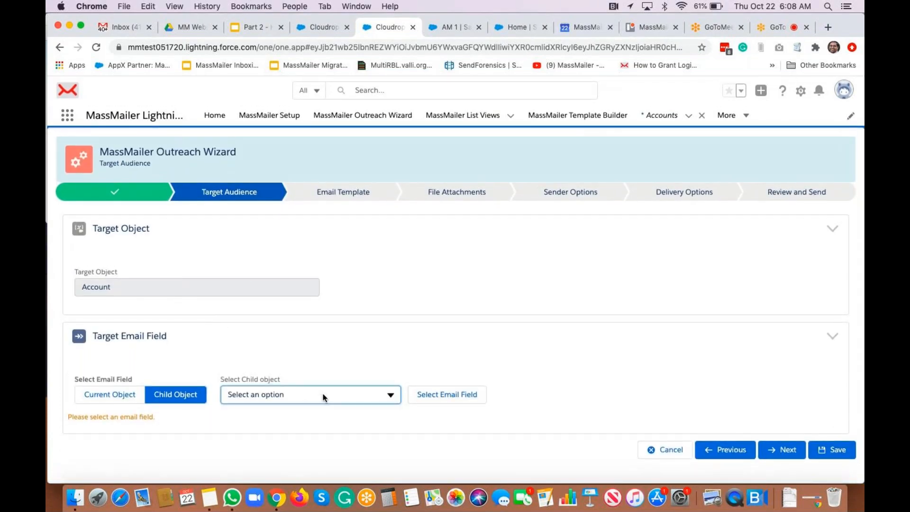
{"action": "scroll", "coordinate": [266, 418], "scroll_direction": "down", "scroll_amount": 1}
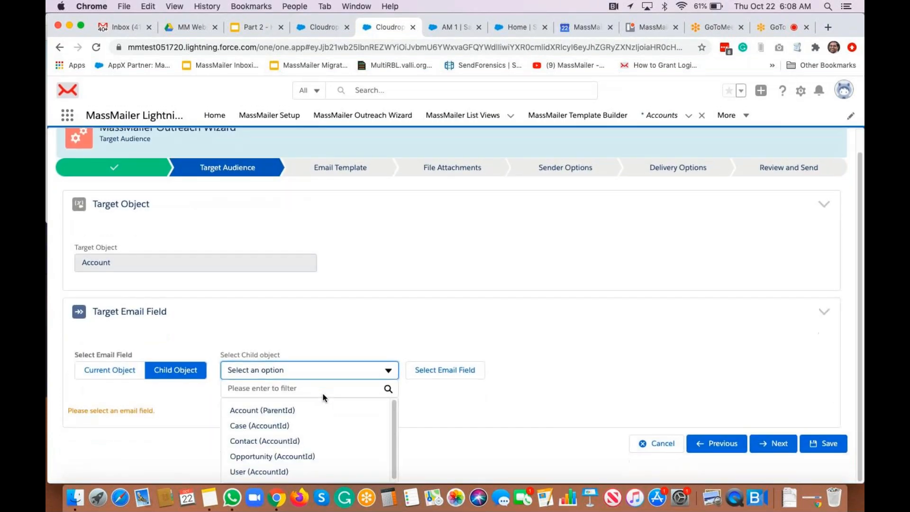
{"action": "left_click", "coordinate": [271, 442]}
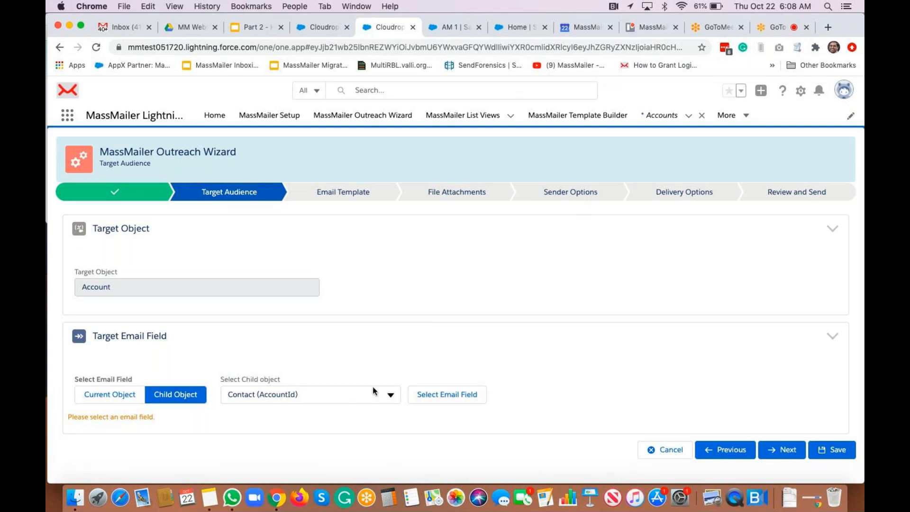
{"action": "left_click", "coordinate": [462, 398]}
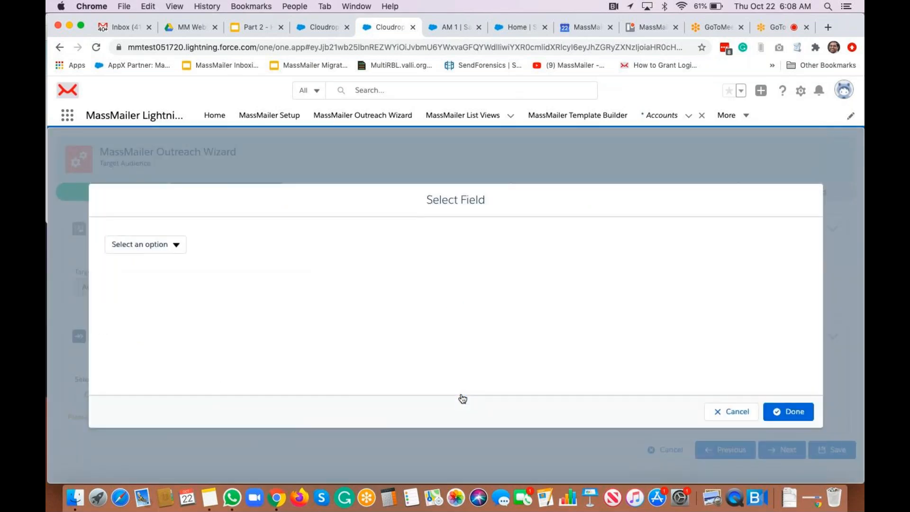
{"action": "left_click", "coordinate": [153, 245]}
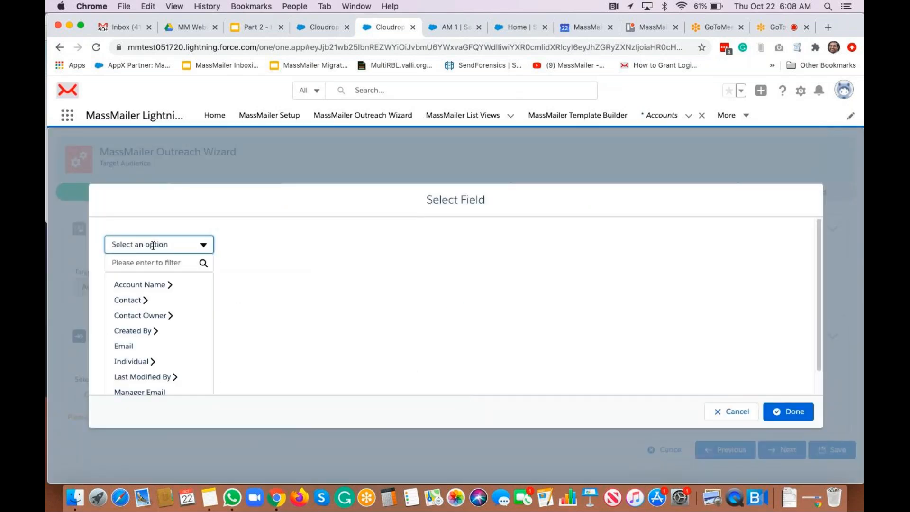
{"action": "left_click", "coordinate": [126, 349]}
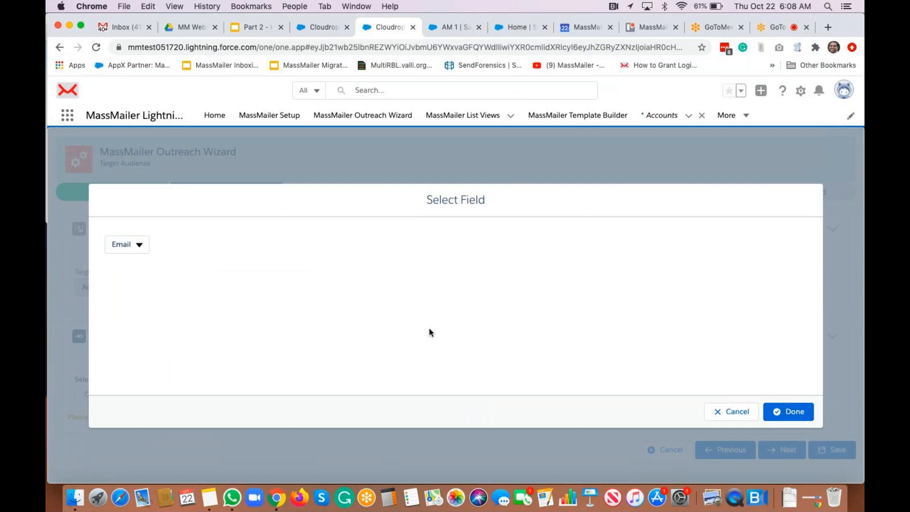
{"action": "left_click", "coordinate": [789, 412]}
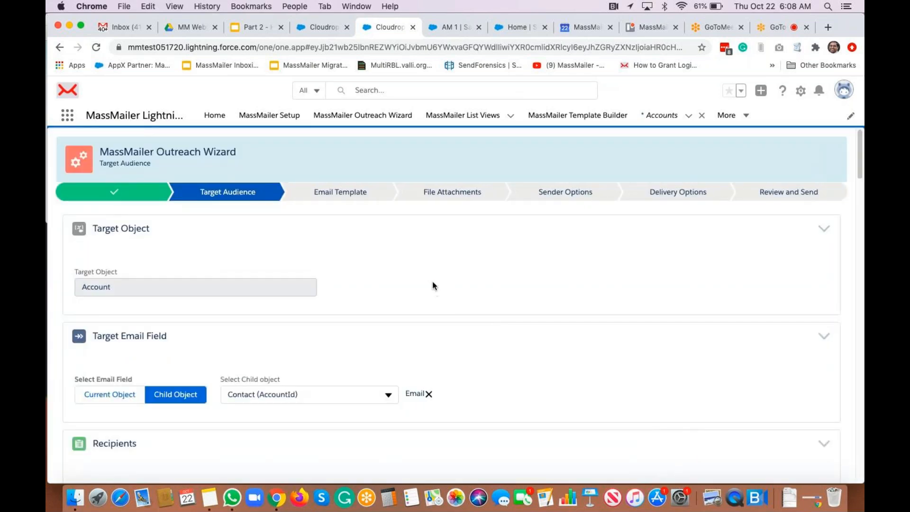
Step: Examine the recipients list to see which contact email addresses belong to each selected account
{"action": "scroll", "coordinate": [433, 286], "scroll_direction": "down", "scroll_amount": 5}
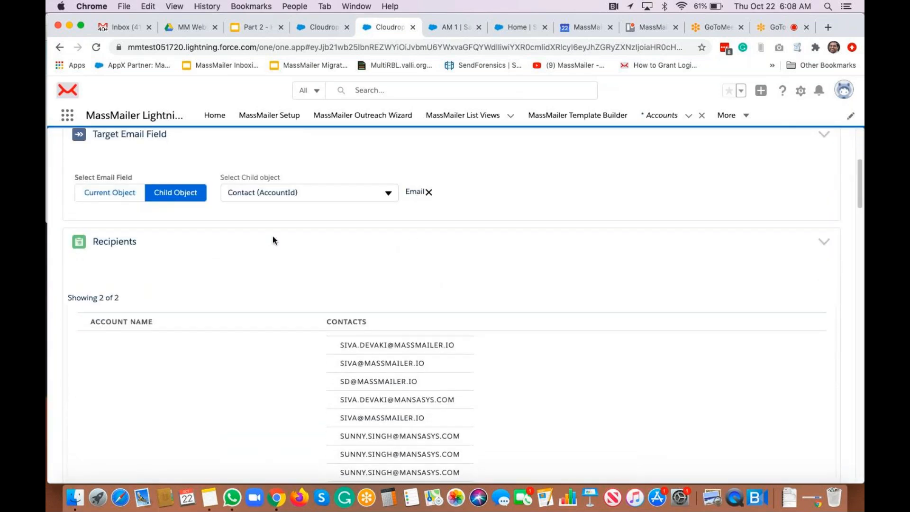
{"action": "scroll", "coordinate": [239, 283], "scroll_direction": "down", "scroll_amount": 1}
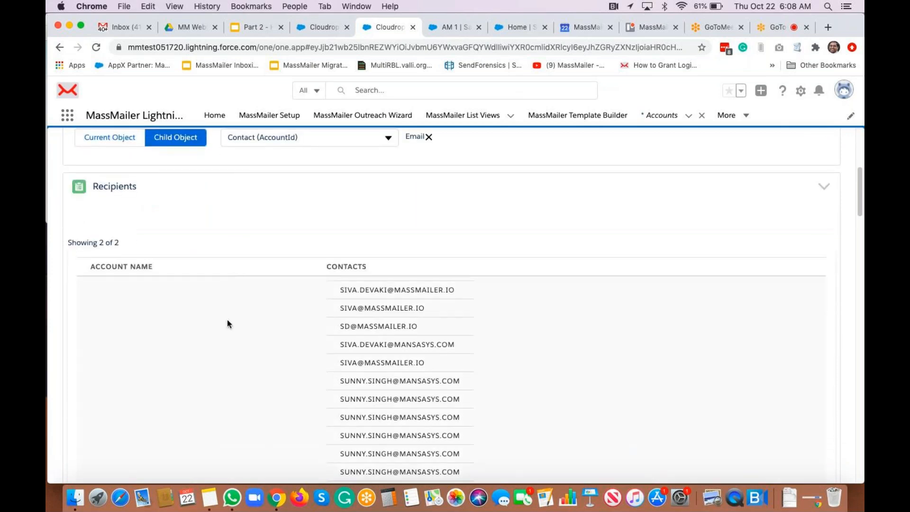
{"action": "scroll", "coordinate": [270, 235], "scroll_direction": "down", "scroll_amount": 1}
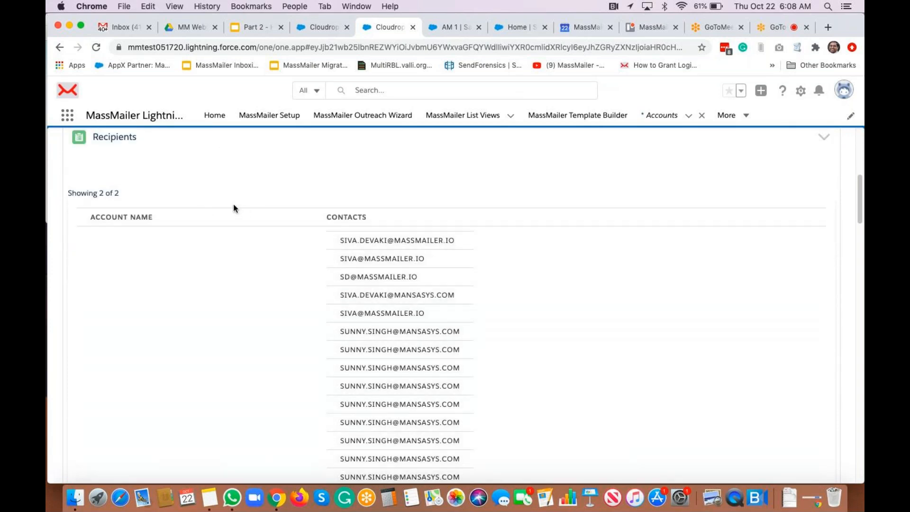
{"action": "scroll", "coordinate": [305, 280], "scroll_direction": "down", "scroll_amount": 1}
{"action": "scroll", "coordinate": [305, 279], "scroll_direction": "up", "scroll_amount": 1}
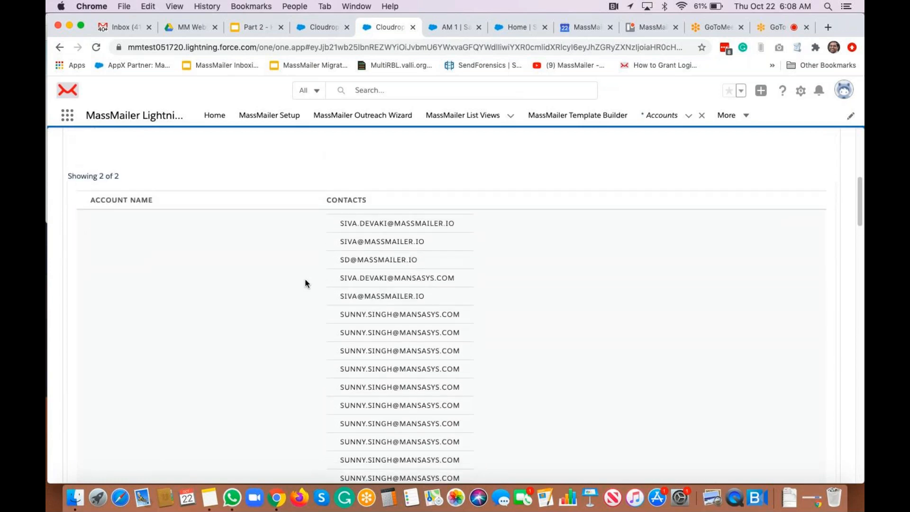
{"action": "scroll", "coordinate": [305, 279], "scroll_direction": "down", "scroll_amount": 10}
{"action": "scroll", "coordinate": [305, 279], "scroll_direction": "down", "scroll_amount": 5}
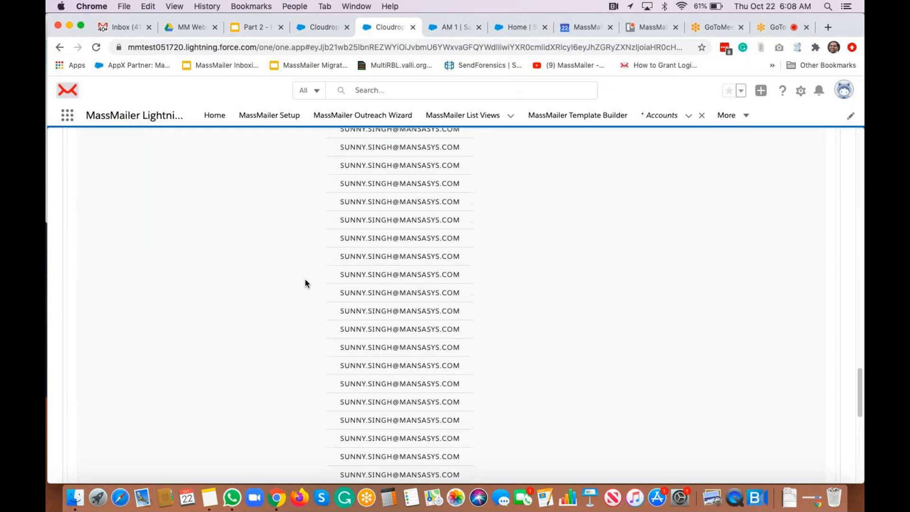
{"action": "scroll", "coordinate": [306, 284], "scroll_direction": "down", "scroll_amount": 5}
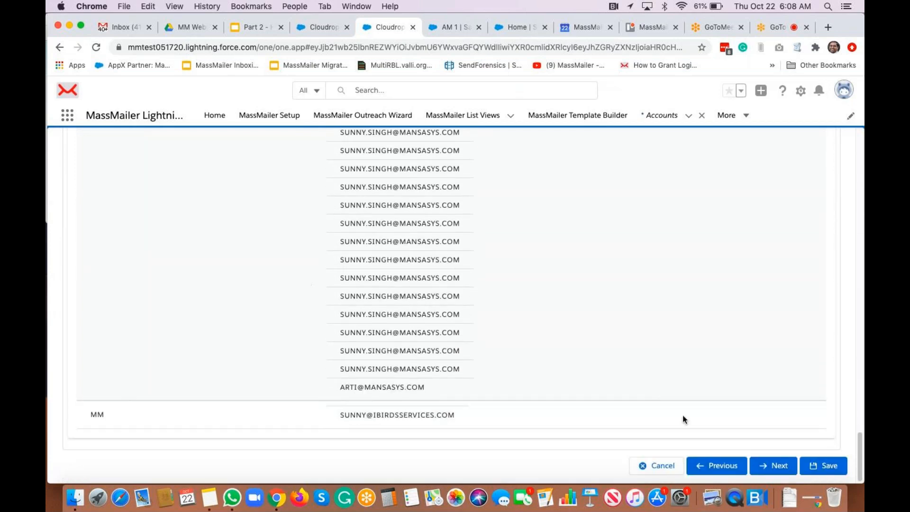
Step: Continue to the email template stage and choose the demo template from the MassMailer folder
{"action": "left_click", "coordinate": [769, 468]}
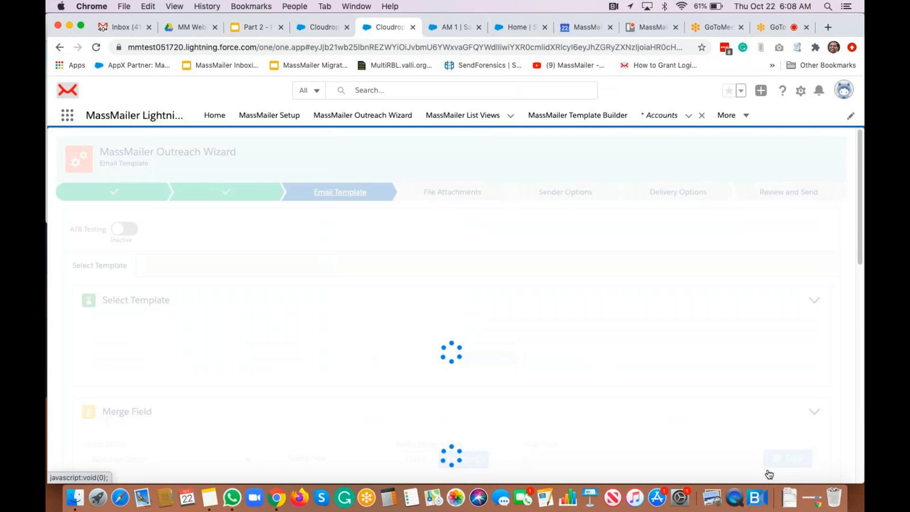
{"action": "scroll", "coordinate": [250, 303], "scroll_direction": "down", "scroll_amount": 2}
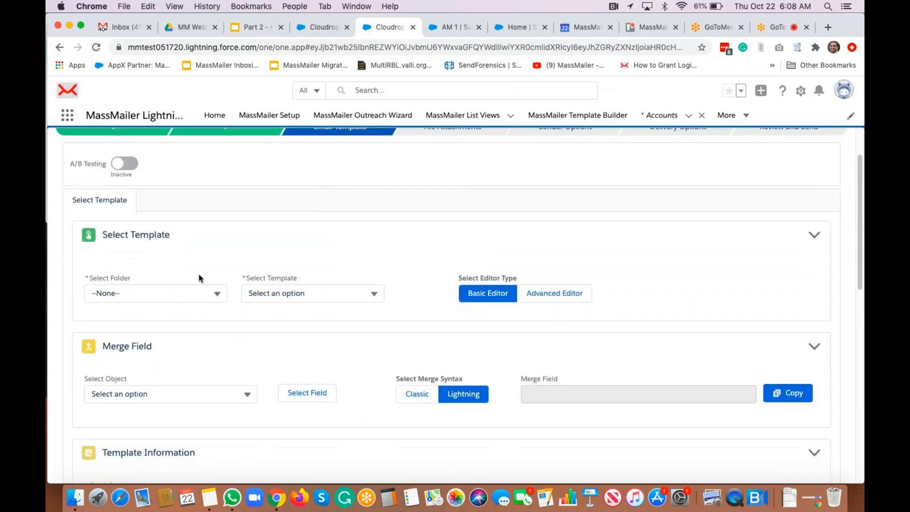
{"action": "scroll", "coordinate": [231, 258], "scroll_direction": "up", "scroll_amount": 1}
{"action": "left_click", "coordinate": [201, 337]}
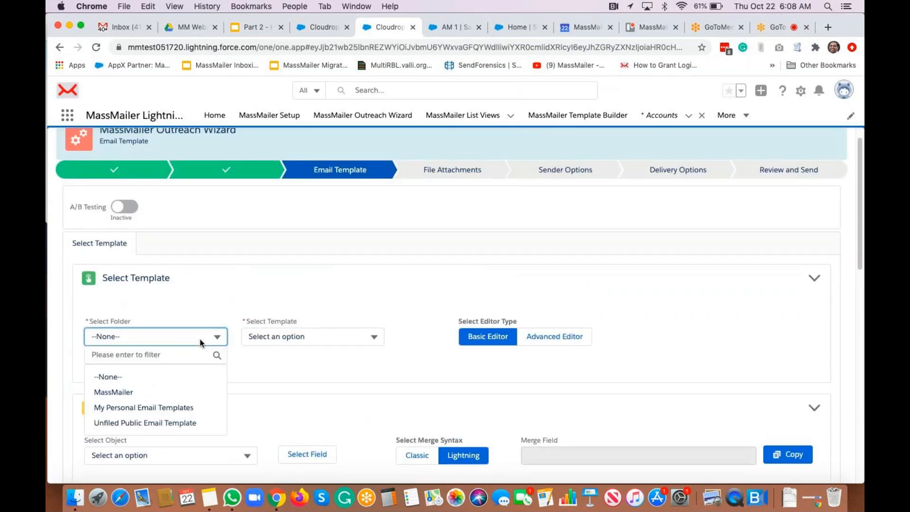
{"action": "left_click", "coordinate": [128, 392]}
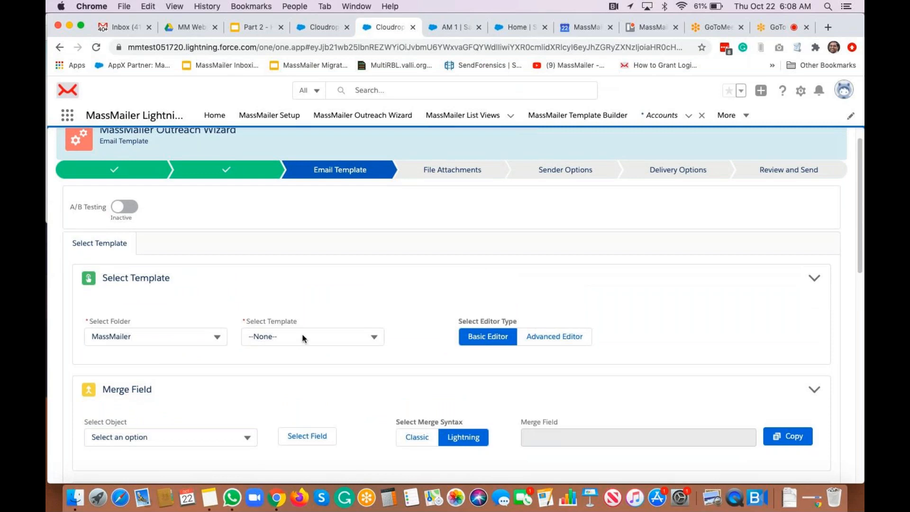
{"action": "left_click", "coordinate": [302, 335]}
{"action": "left_click", "coordinate": [300, 396]}
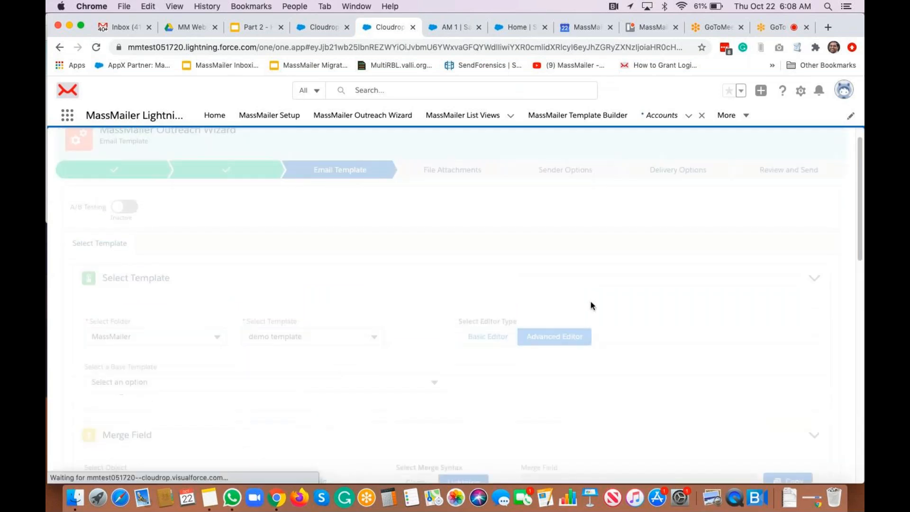
Step: Replace the email body's placeholder text with "Dear" and, below it, "This a demo email sent to contacts from the accounts object."
{"action": "scroll", "coordinate": [662, 308], "scroll_direction": "down", "scroll_amount": 6}
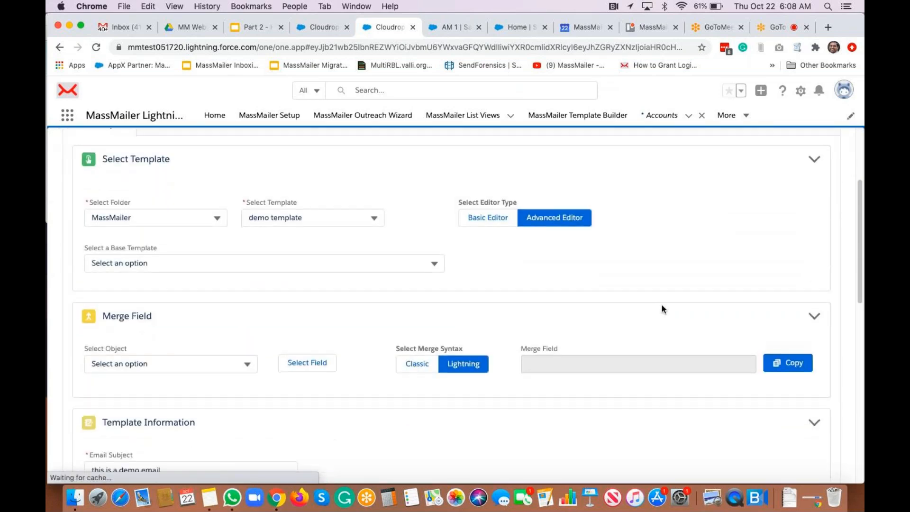
{"action": "scroll", "coordinate": [663, 305], "scroll_direction": "down", "scroll_amount": 1}
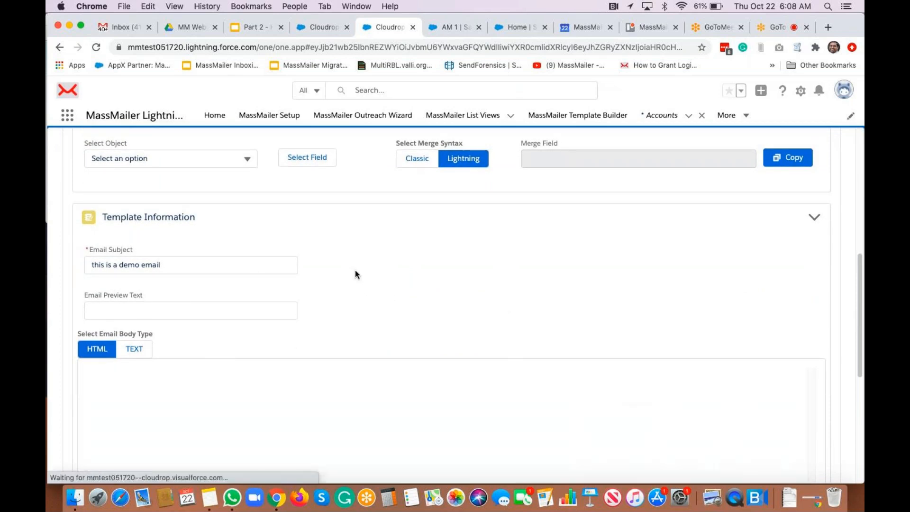
{"action": "scroll", "coordinate": [385, 310], "scroll_direction": "up", "scroll_amount": 1}
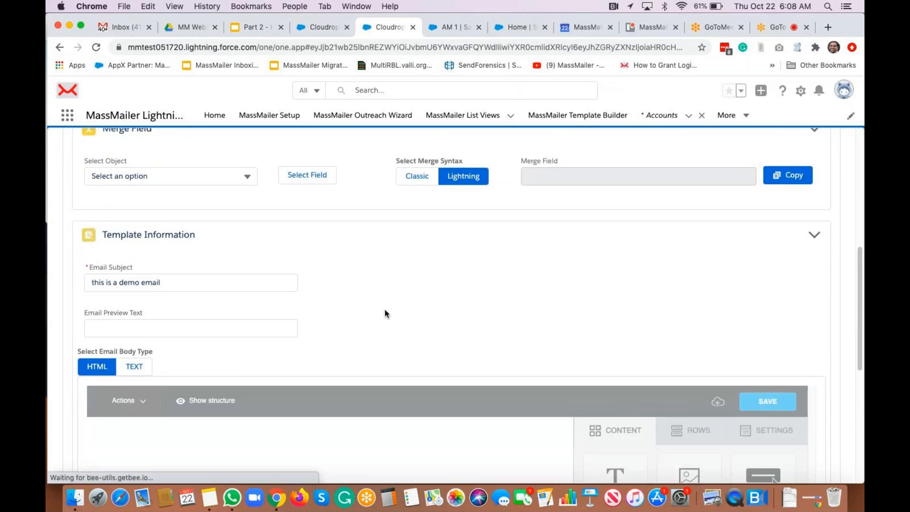
{"action": "scroll", "coordinate": [385, 312], "scroll_direction": "down", "scroll_amount": 2}
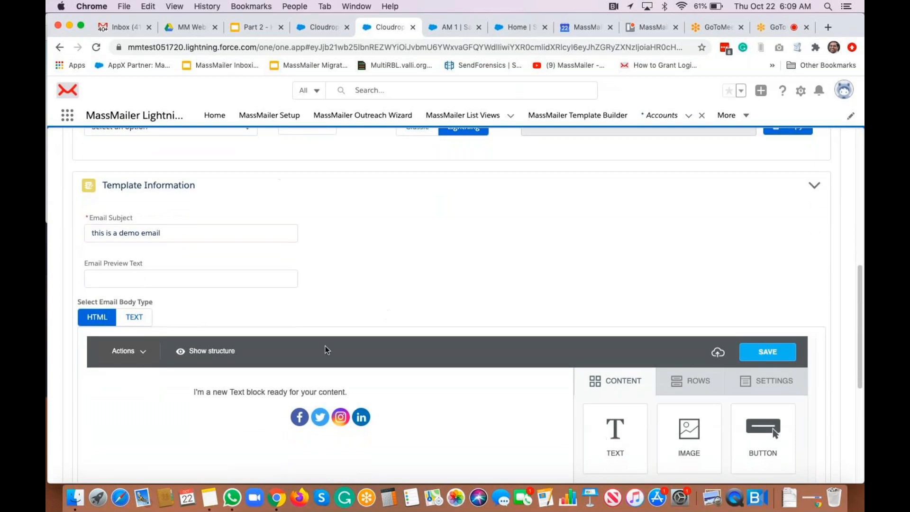
{"action": "left_click", "coordinate": [307, 388]}
{"action": "key", "text": "Return"}
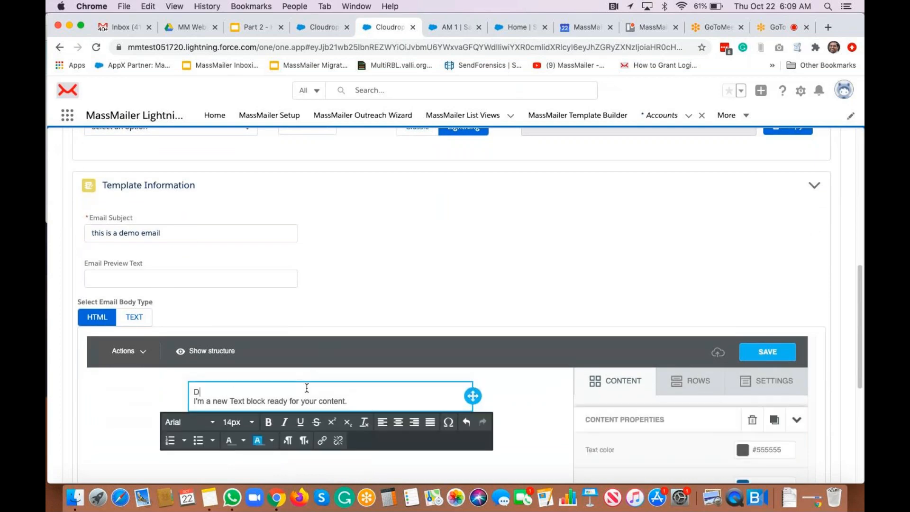
{"action": "type", "text": "Dear"}
{"action": "key", "text": "Return"}
{"action": "key", "text": "shift+Down"}
{"action": "key", "text": "BackSpace"}
{"action": "key", "text": "BackSpace"}
{"action": "key", "text": "Return"}
{"action": "type", "text": "Ths"}
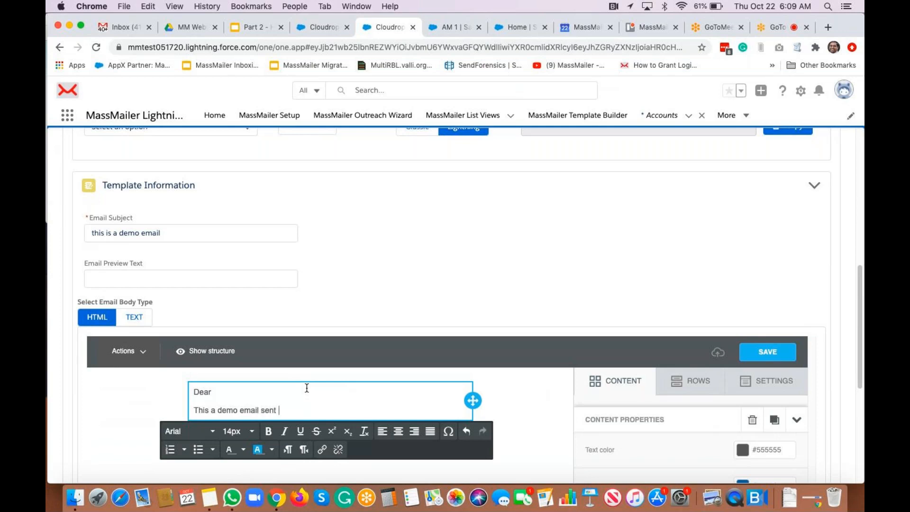
{"action": "type", "text": "contacts from the accounts object."}
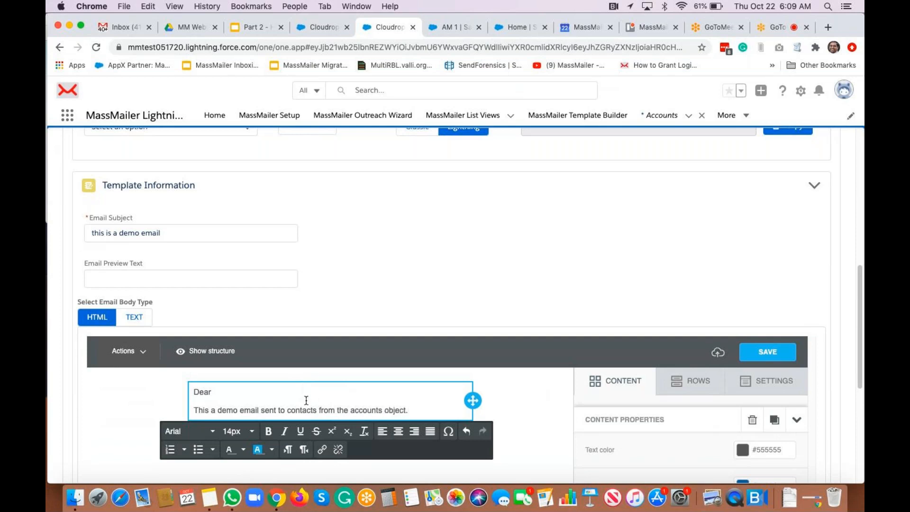
Step: Generate the merge field for the Contact object's First Name and copy it for use after "Dear" in the email body
{"action": "left_click", "coordinate": [294, 394]}
{"action": "scroll", "coordinate": [319, 286], "scroll_direction": "up", "scroll_amount": 2}
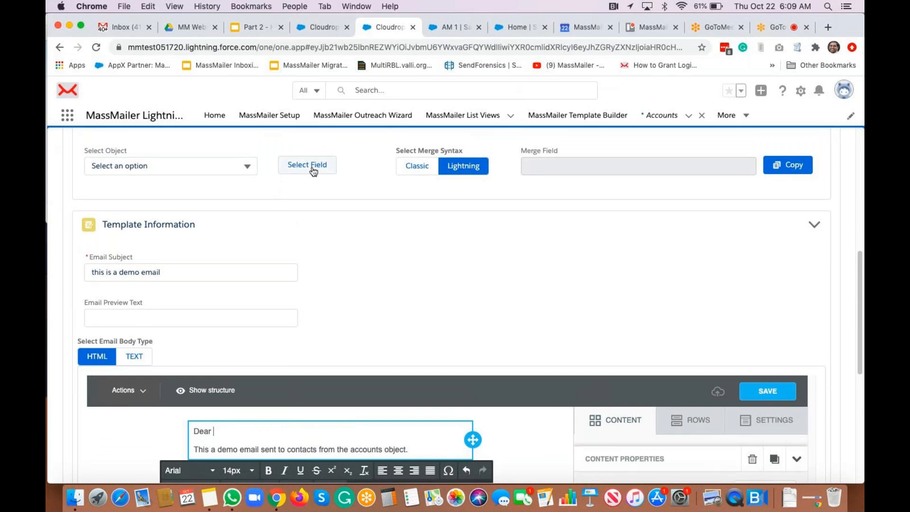
{"action": "left_click", "coordinate": [219, 170]}
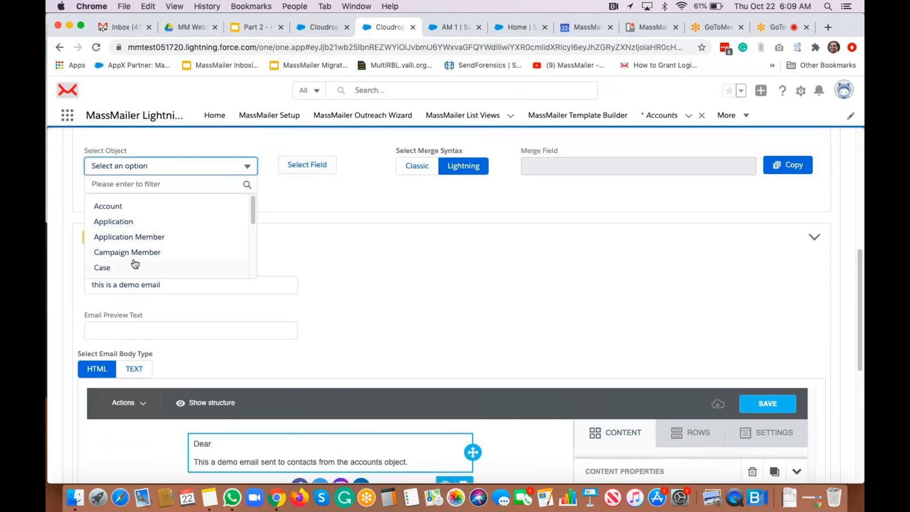
{"action": "scroll", "coordinate": [140, 247], "scroll_direction": "down", "scroll_amount": 3}
{"action": "left_click", "coordinate": [118, 236]}
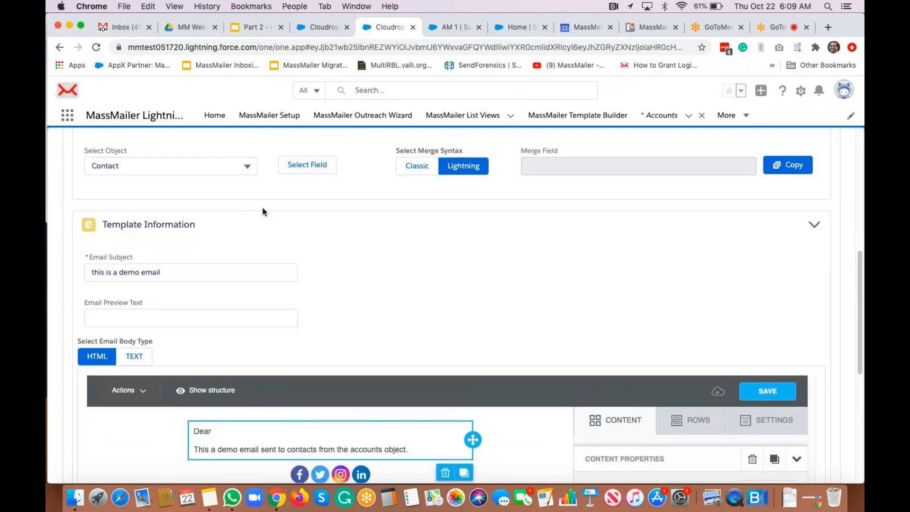
{"action": "left_click", "coordinate": [306, 166]}
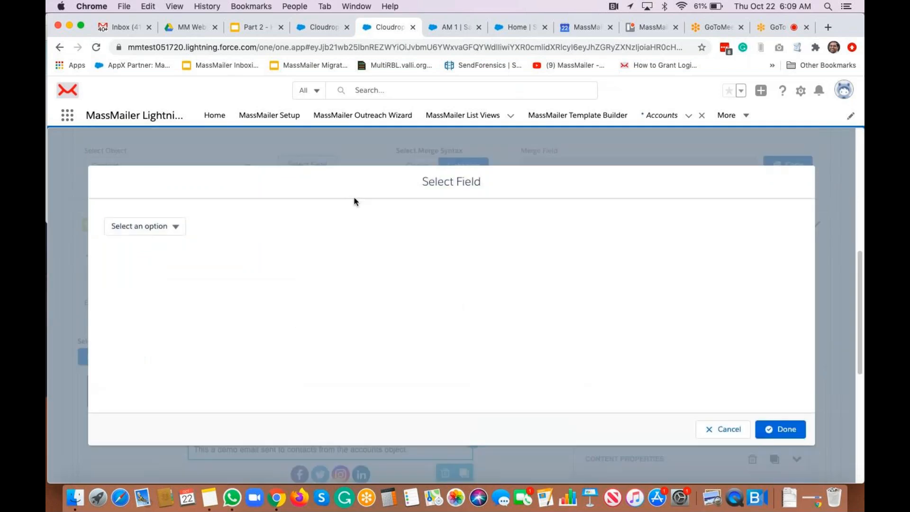
{"action": "left_click", "coordinate": [170, 228]}
{"action": "left_click", "coordinate": [159, 244]}
{"action": "type", "text": "fir"}
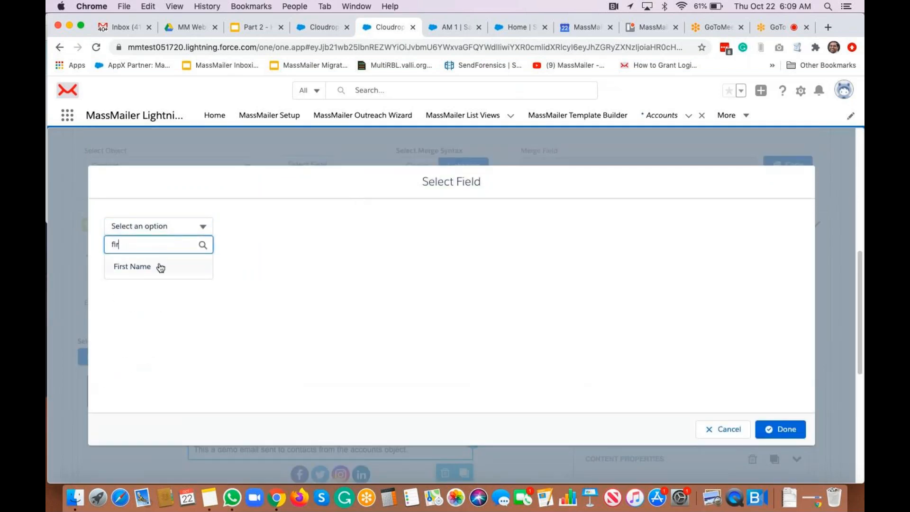
{"action": "left_click", "coordinate": [161, 268]}
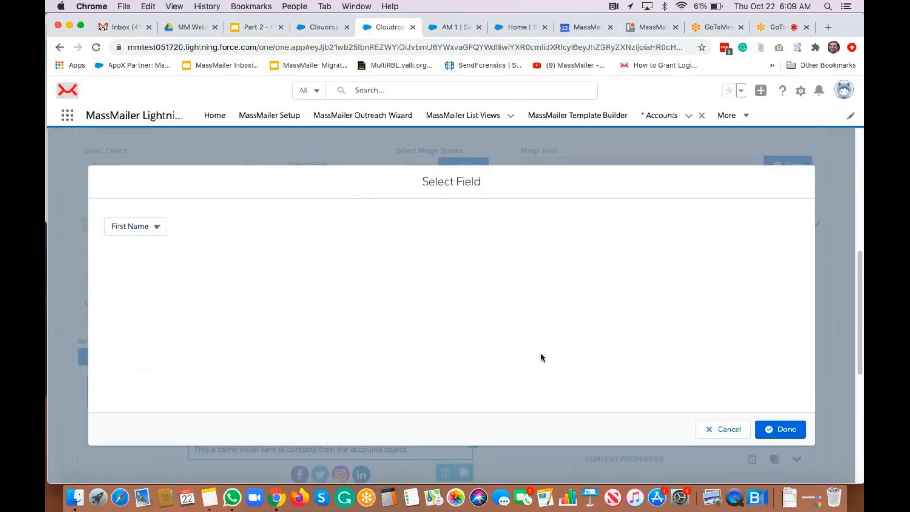
{"action": "left_click", "coordinate": [781, 430]}
{"action": "left_click", "coordinate": [782, 166]}
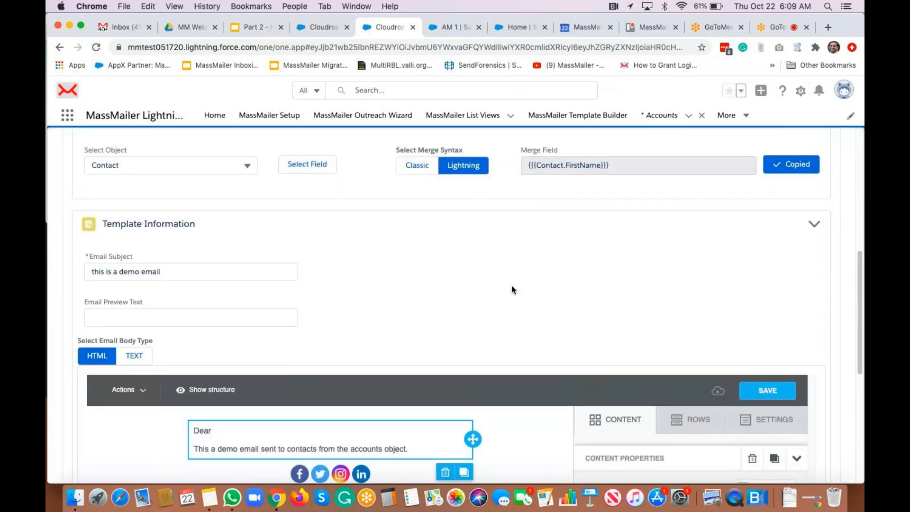
Step: Insert the copied merge field {{{Contact.FirstName}}} after "Dear" in the email body, followed by a comma
{"action": "scroll", "coordinate": [512, 285], "scroll_direction": "down", "scroll_amount": 3}
{"action": "left_click", "coordinate": [382, 309]}
{"action": "key", "text": "super+v"}
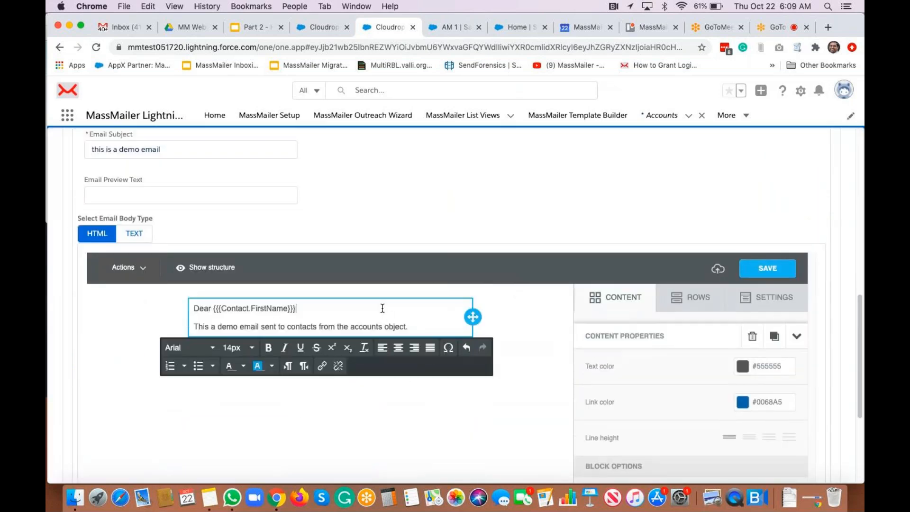
{"action": "left_click", "coordinate": [486, 180]}
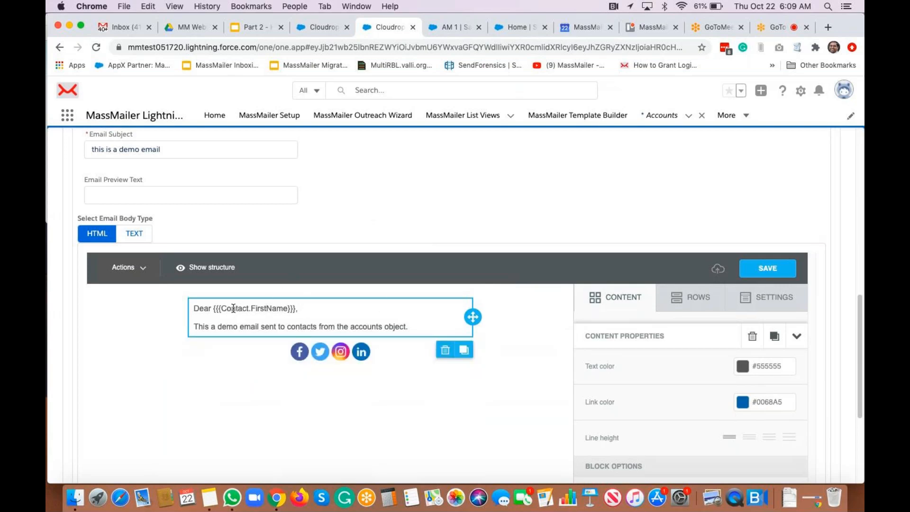
Step: Generate a Contact merge field for the related account's name by choosing Account Name and its Account Name subfield
{"action": "scroll", "coordinate": [346, 227], "scroll_direction": "up", "scroll_amount": 3}
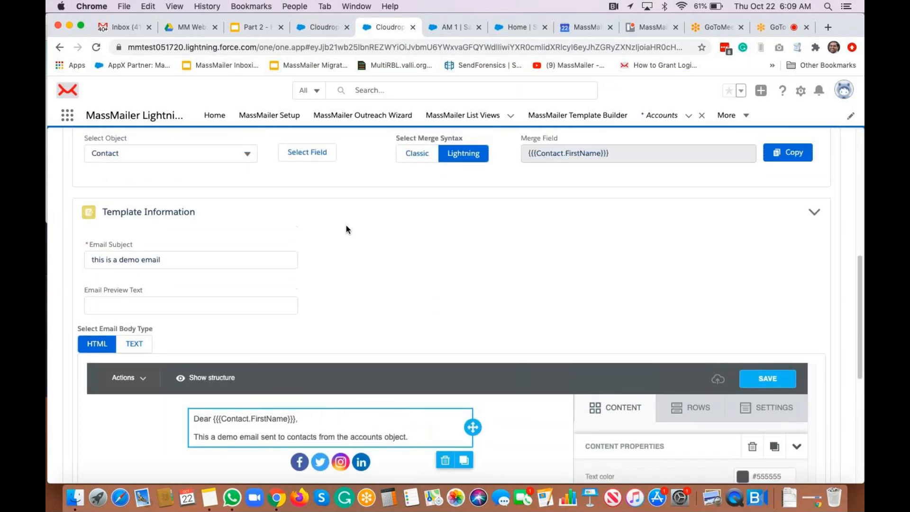
{"action": "left_click", "coordinate": [306, 177]}
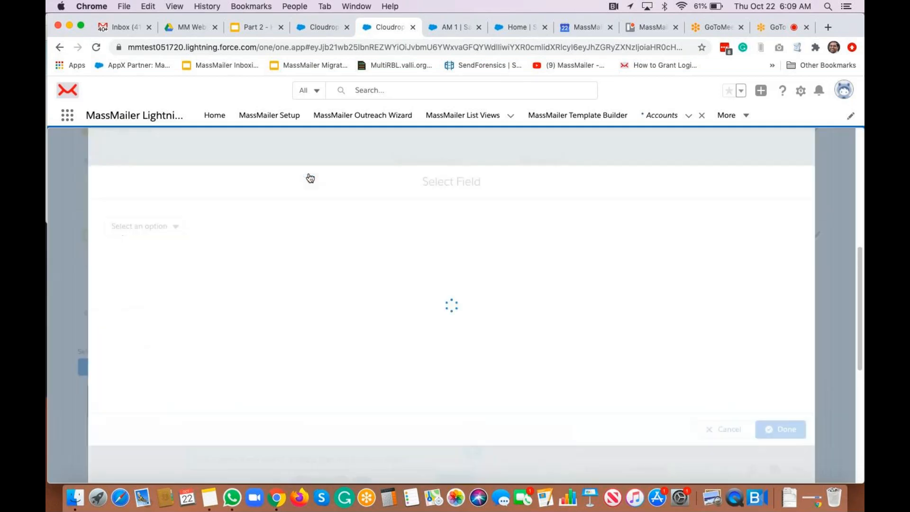
{"action": "left_click", "coordinate": [162, 229]}
{"action": "left_click", "coordinate": [150, 267]}
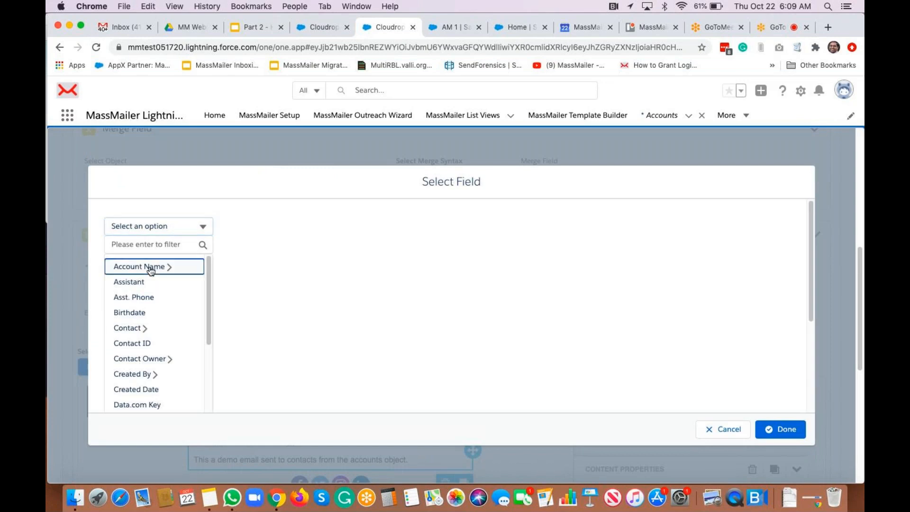
{"action": "left_click", "coordinate": [239, 226]}
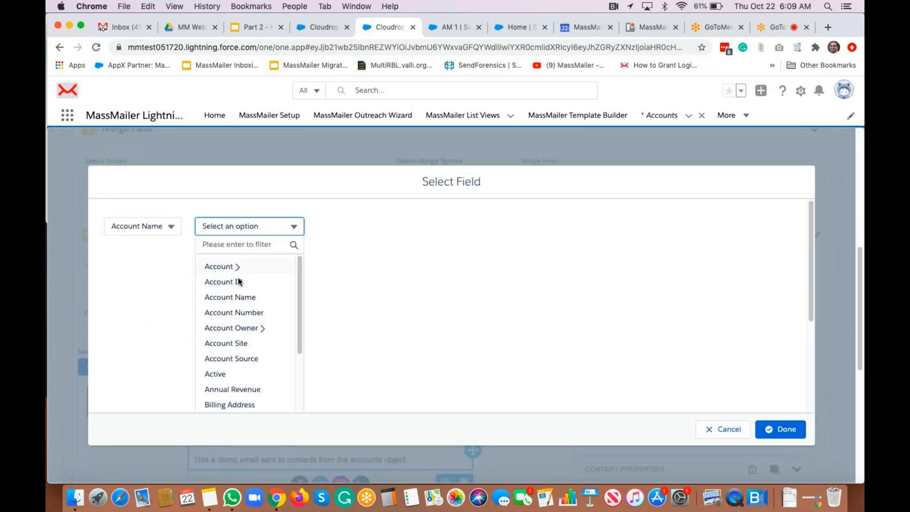
{"action": "left_click", "coordinate": [237, 298]}
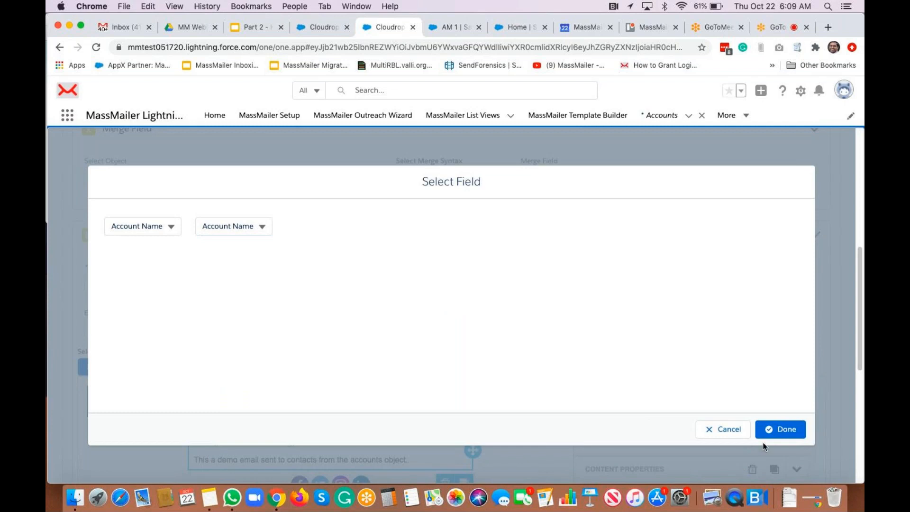
{"action": "left_click", "coordinate": [778, 429]}
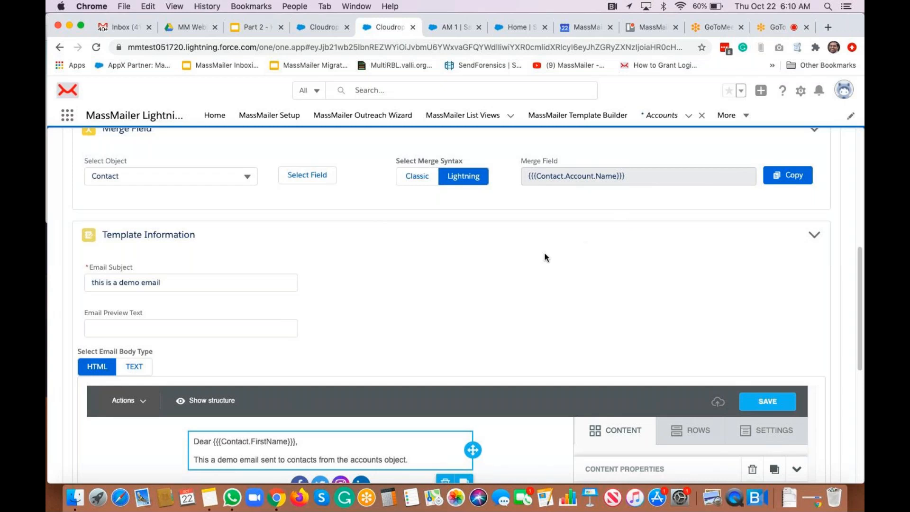
Step: Add the merge field {{{Contact.FirstName}}} and a comma in front of "this is a demo email" in the email subject
{"action": "scroll", "coordinate": [555, 273], "scroll_direction": "down", "scroll_amount": 2}
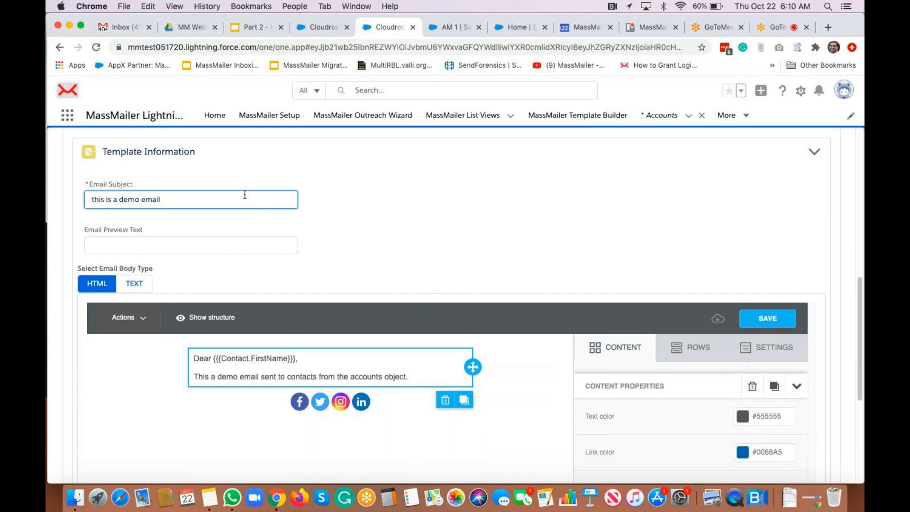
{"action": "key", "text": "super+v"}
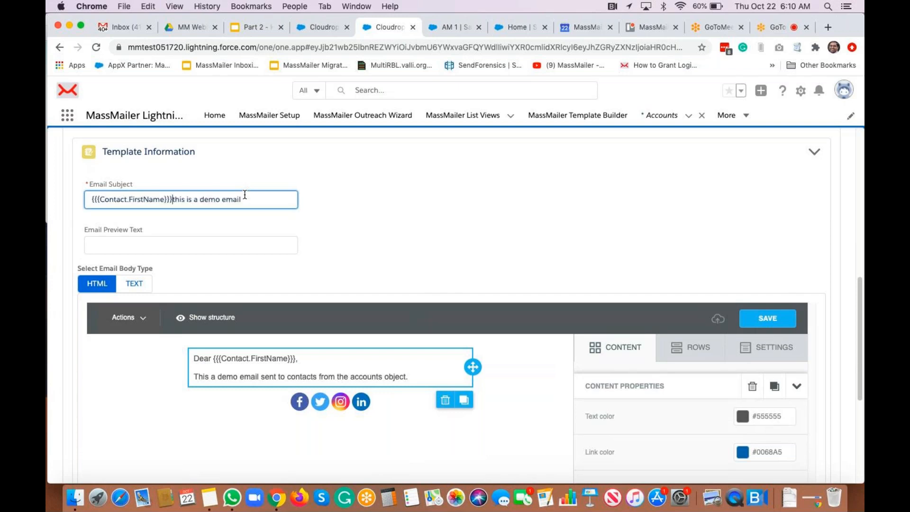
{"action": "type", "text": ","}
{"action": "left_click", "coordinate": [452, 202]}
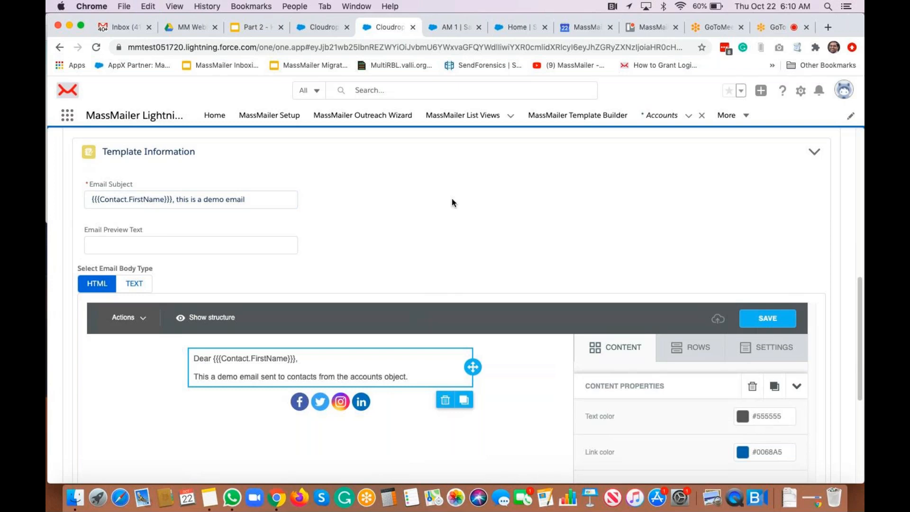
Step: Save the email body design and continue past the file attachments stage without attaching anything
{"action": "left_click", "coordinate": [768, 318]}
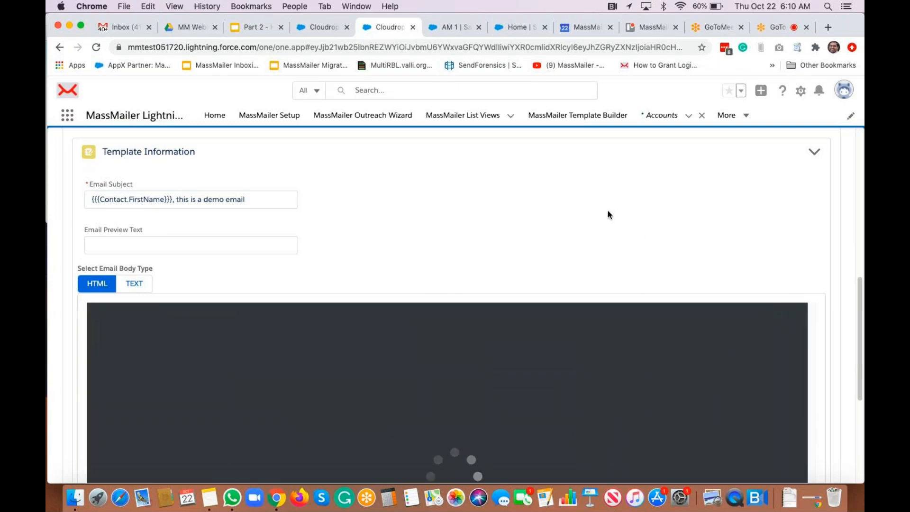
{"action": "scroll", "coordinate": [608, 215], "scroll_direction": "down", "scroll_amount": 5}
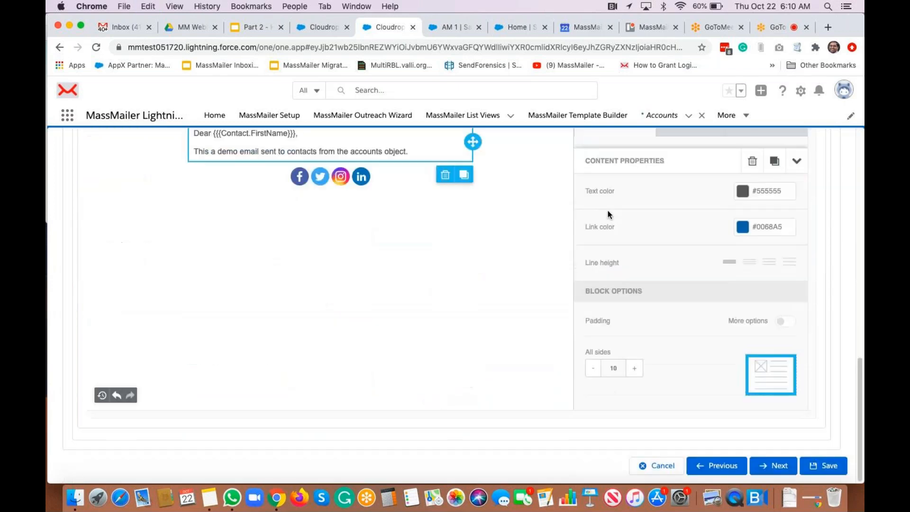
{"action": "left_click", "coordinate": [774, 470]}
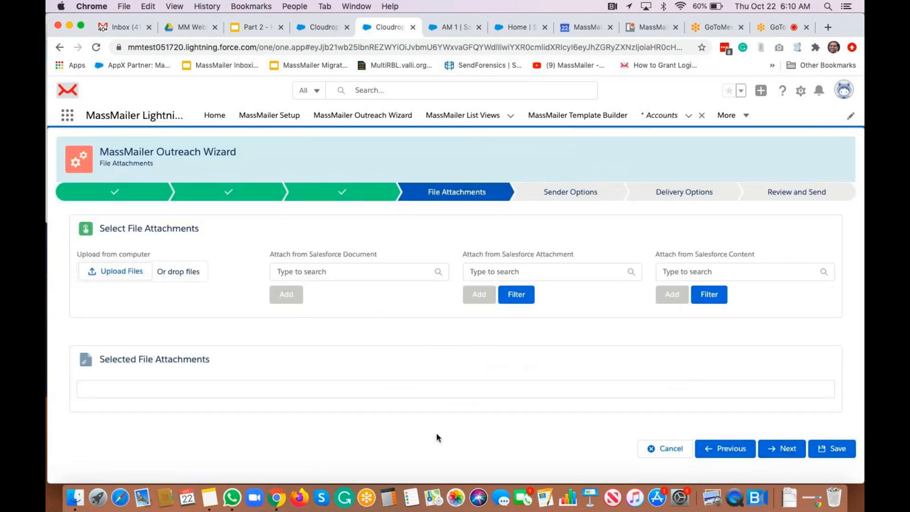
{"action": "left_click", "coordinate": [788, 450]}
Step: Activate the suppression of duplicate emails in the sender options and continue to the delivery options
{"action": "scroll", "coordinate": [545, 283], "scroll_direction": "down", "scroll_amount": 6}
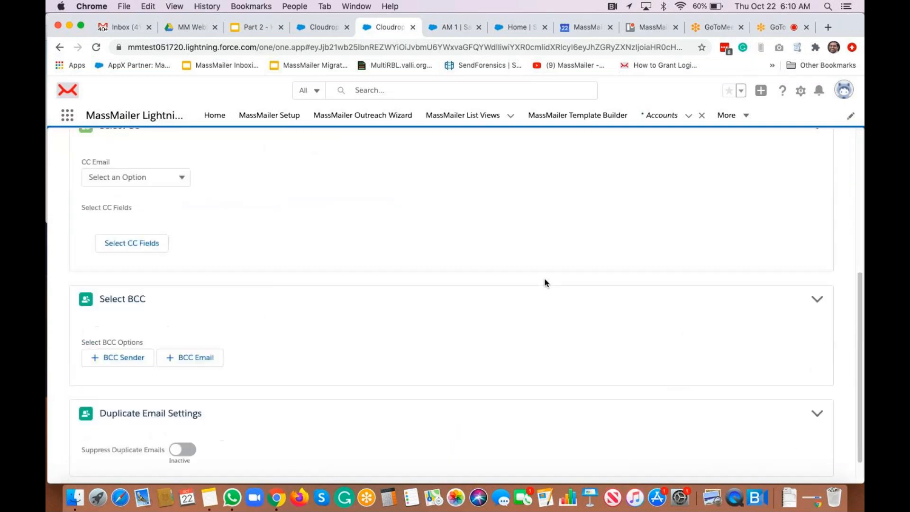
{"action": "left_click", "coordinate": [190, 418]}
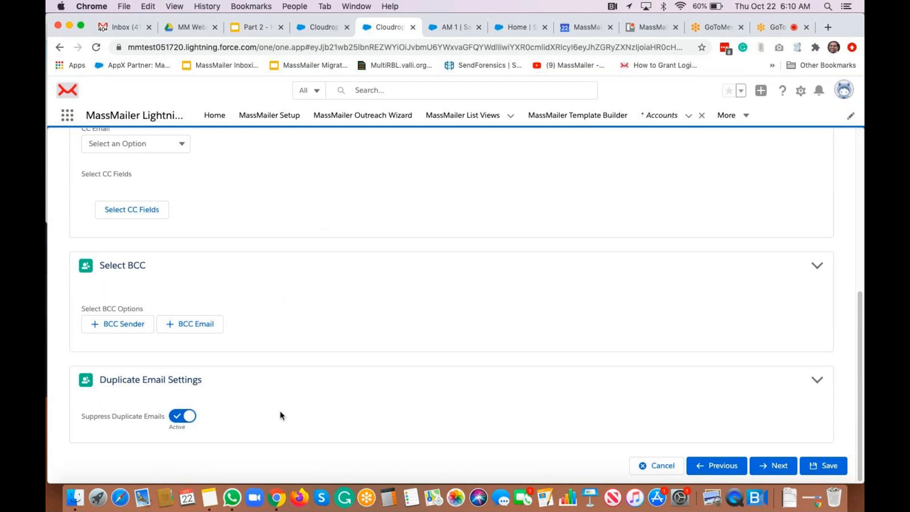
{"action": "left_click", "coordinate": [773, 467]}
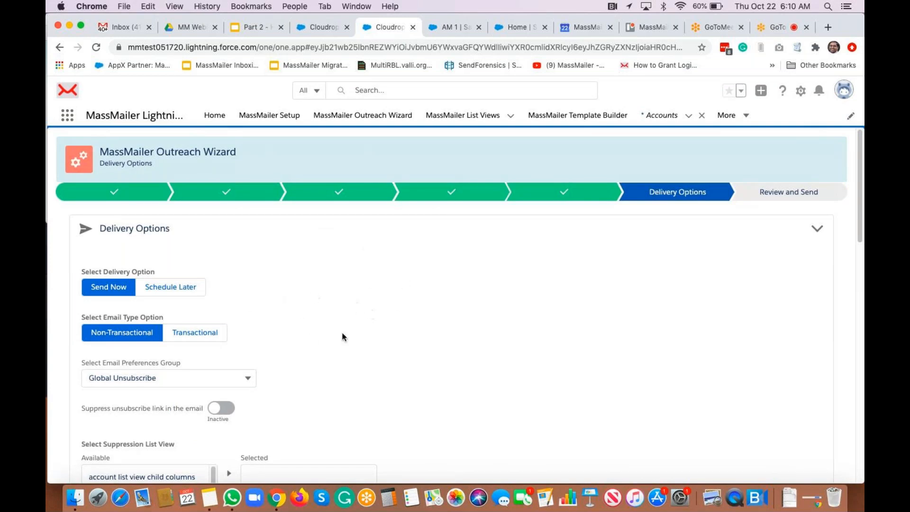
Step: Keep the Send Now and Non-Transactional delivery settings and continue to the Review and Send stage
{"action": "scroll", "coordinate": [388, 298], "scroll_direction": "down", "scroll_amount": 5}
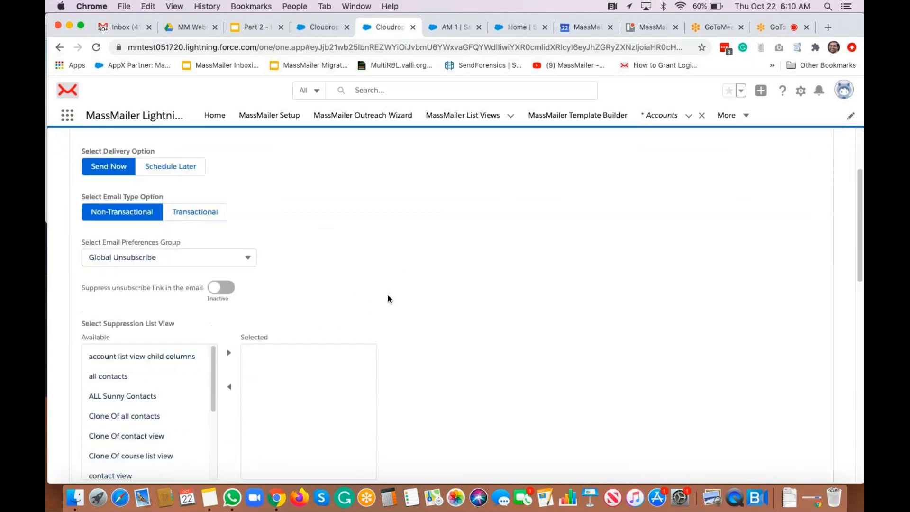
{"action": "scroll", "coordinate": [387, 298], "scroll_direction": "down", "scroll_amount": 10}
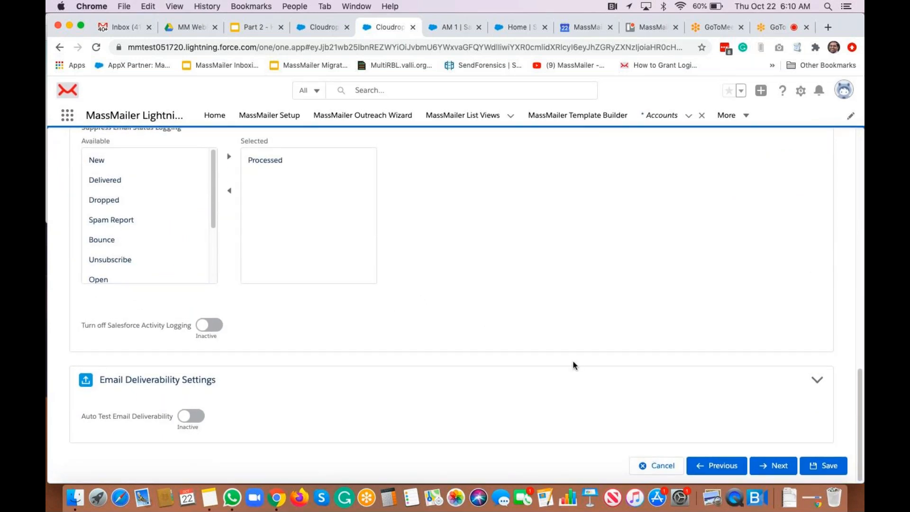
{"action": "left_click", "coordinate": [778, 469]}
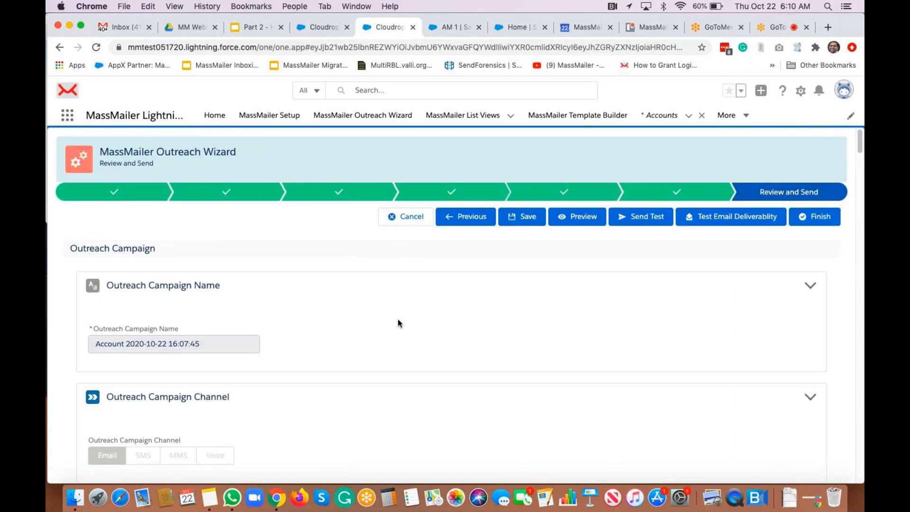
Step: Review the campaign's target object, target email field and recipients list before sending
{"action": "scroll", "coordinate": [397, 319], "scroll_direction": "down", "scroll_amount": 8}
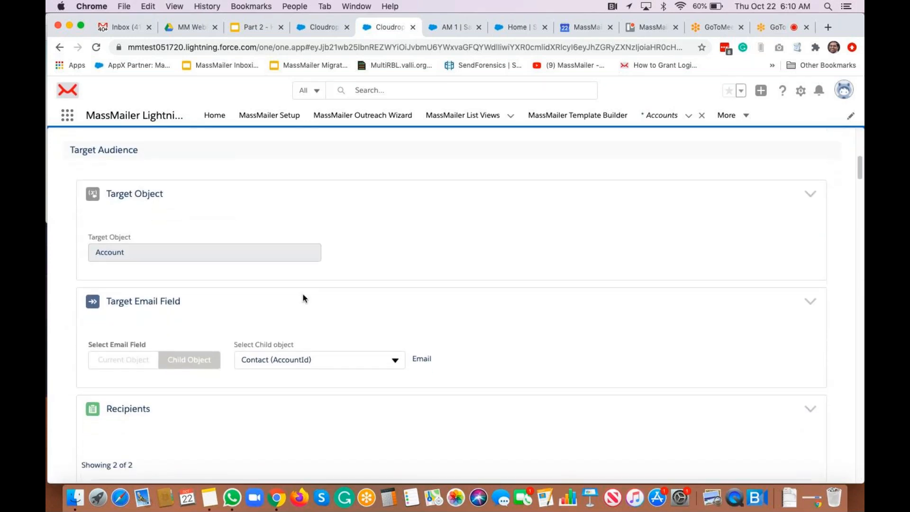
{"action": "scroll", "coordinate": [129, 262], "scroll_direction": "down", "scroll_amount": 2}
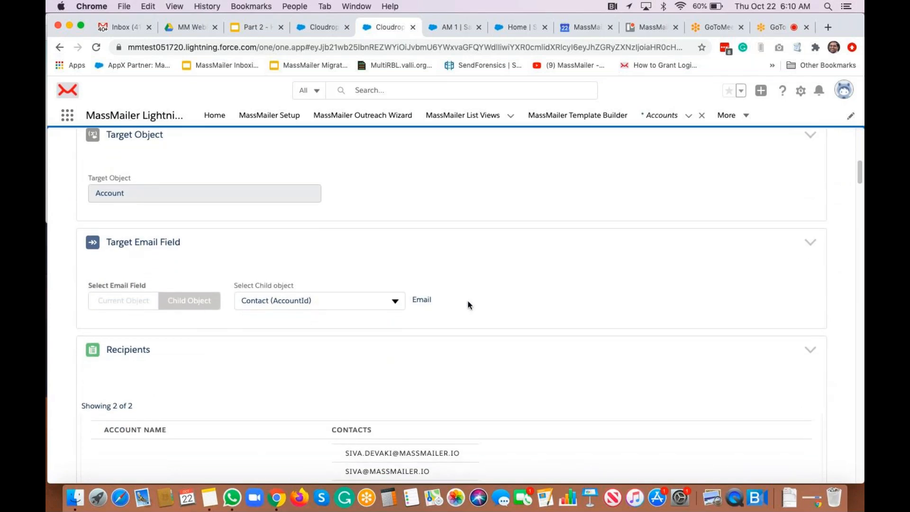
{"action": "scroll", "coordinate": [469, 304], "scroll_direction": "down", "scroll_amount": 2}
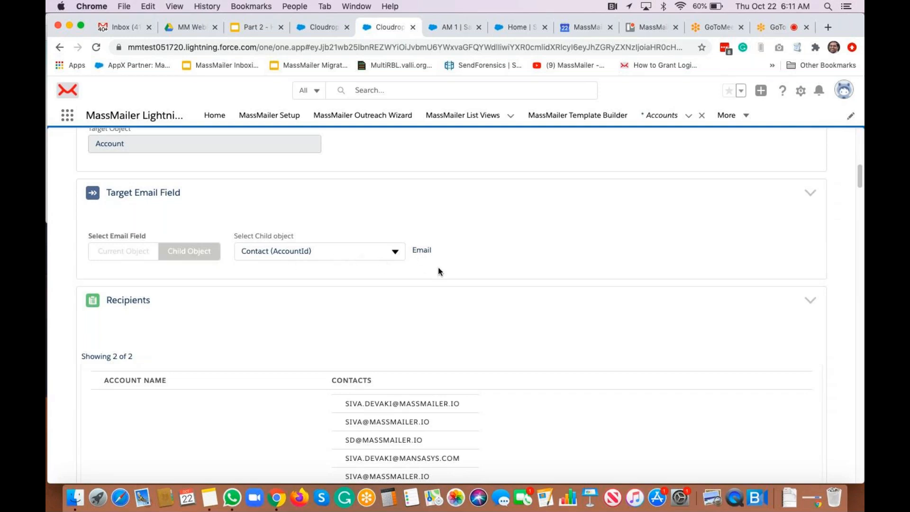
{"action": "scroll", "coordinate": [438, 268], "scroll_direction": "down", "scroll_amount": 3}
{"action": "scroll", "coordinate": [439, 268], "scroll_direction": "up", "scroll_amount": 2}
{"action": "scroll", "coordinate": [439, 268], "scroll_direction": "down", "scroll_amount": 2}
{"action": "scroll", "coordinate": [438, 269], "scroll_direction": "up", "scroll_amount": 10}
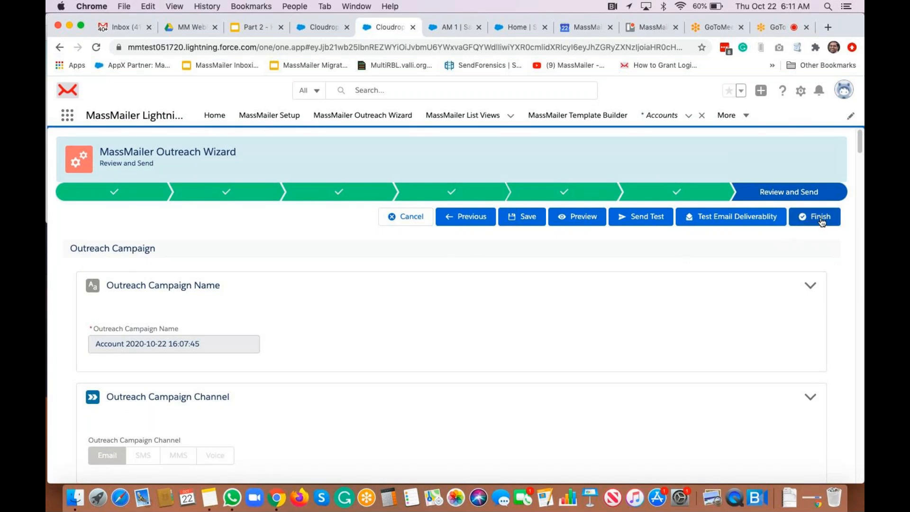
Step: Finish the outreach campaign, confirm its submission, and reload its record page to check the email activity
{"action": "left_click", "coordinate": [822, 219]}
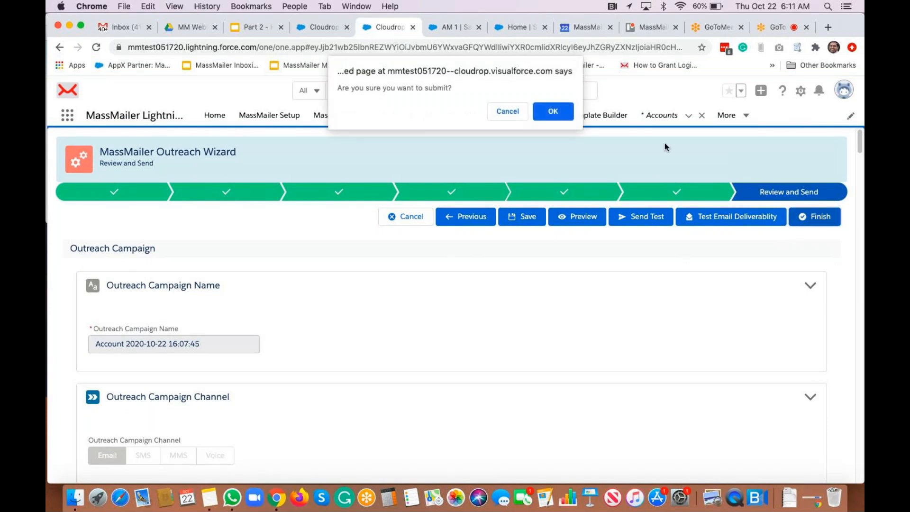
{"action": "left_click", "coordinate": [554, 112]}
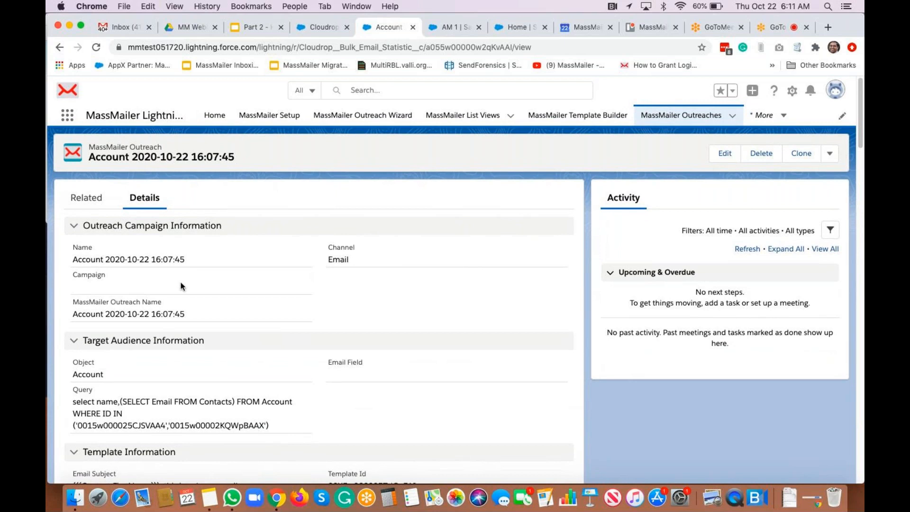
{"action": "scroll", "coordinate": [182, 286], "scroll_direction": "down", "scroll_amount": 5}
{"action": "scroll", "coordinate": [182, 283], "scroll_direction": "up", "scroll_amount": 5}
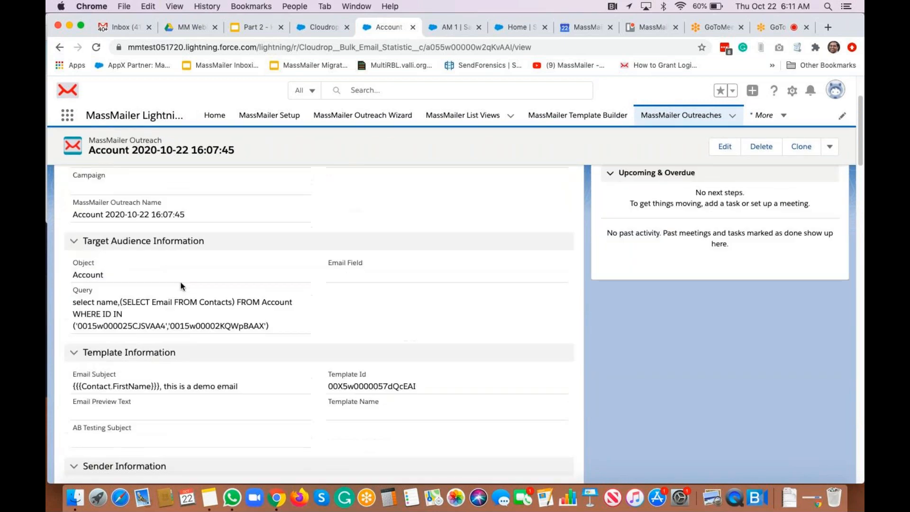
{"action": "left_click", "coordinate": [97, 48]}
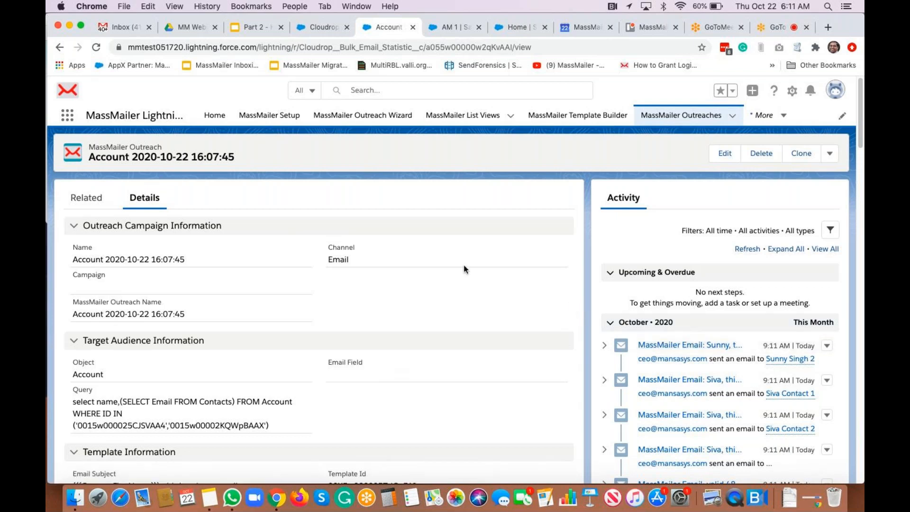
Step: Examine the outreach record's details, including the outreach statistics and the real-time summary results by event
{"action": "scroll", "coordinate": [464, 266], "scroll_direction": "down", "scroll_amount": 10}
{"action": "scroll", "coordinate": [464, 269], "scroll_direction": "down", "scroll_amount": 15}
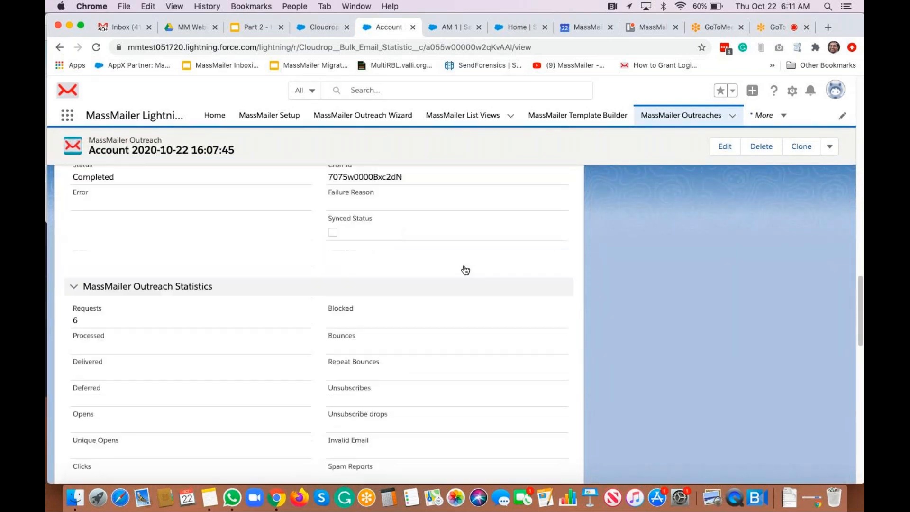
{"action": "scroll", "coordinate": [464, 269], "scroll_direction": "down", "scroll_amount": 10}
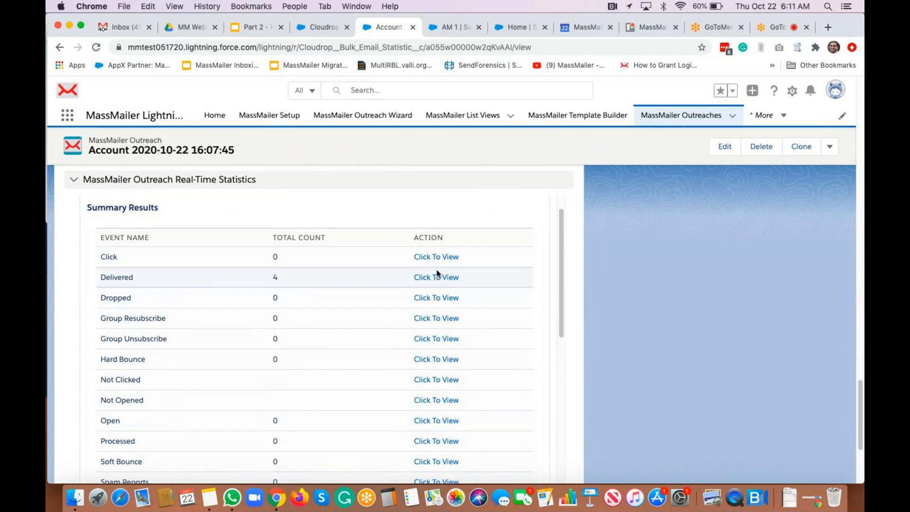
{"action": "scroll", "coordinate": [265, 278], "scroll_direction": "up", "scroll_amount": 20}
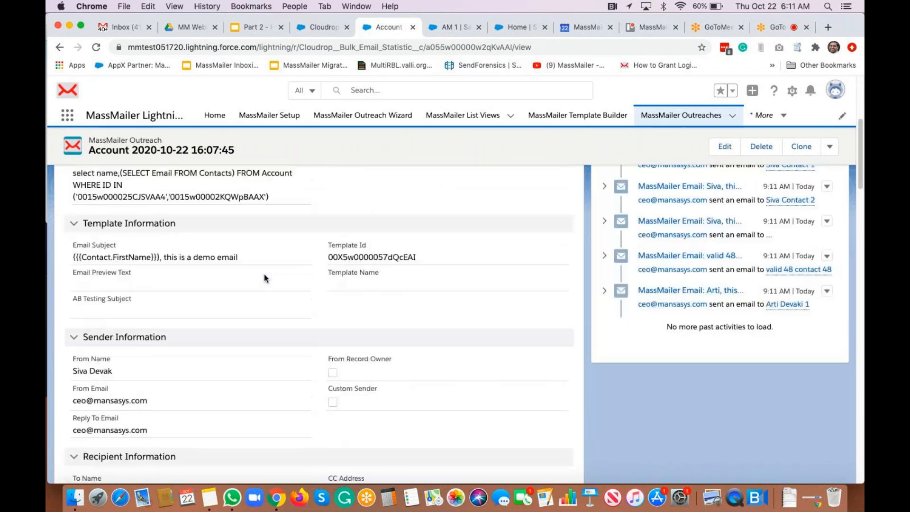
Step: Open the MASSMAILER EMAIL-0364 status record from the outreach's related lists and examine its contact, account, subject and event fields
{"action": "left_click", "coordinate": [78, 199]}
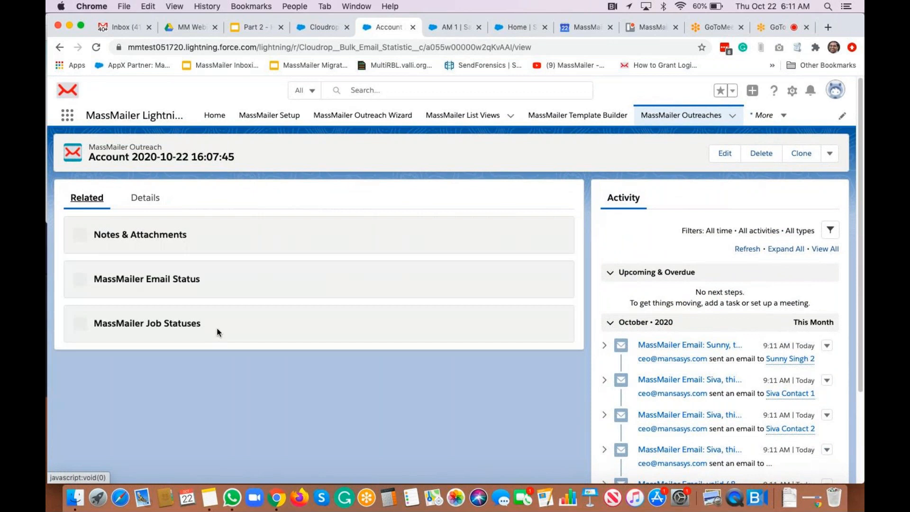
{"action": "scroll", "coordinate": [218, 334], "scroll_direction": "down", "scroll_amount": 3}
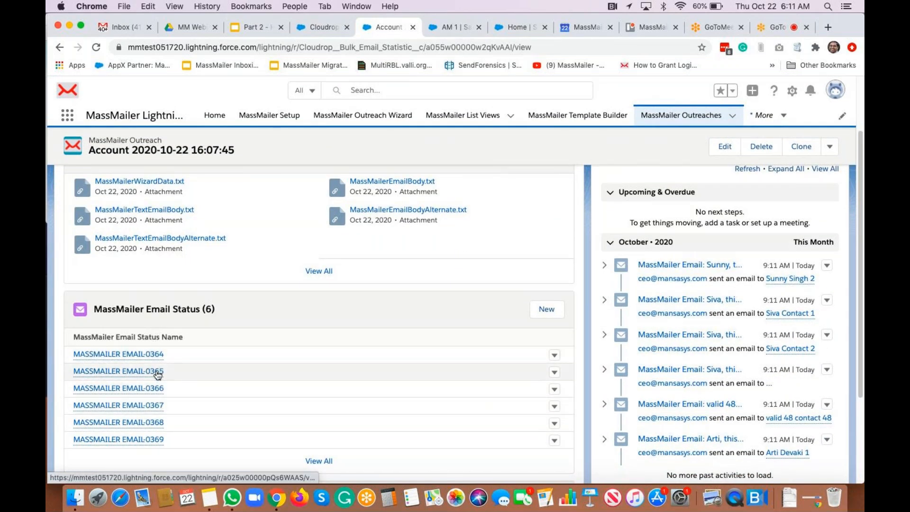
{"action": "left_click", "coordinate": [153, 355]}
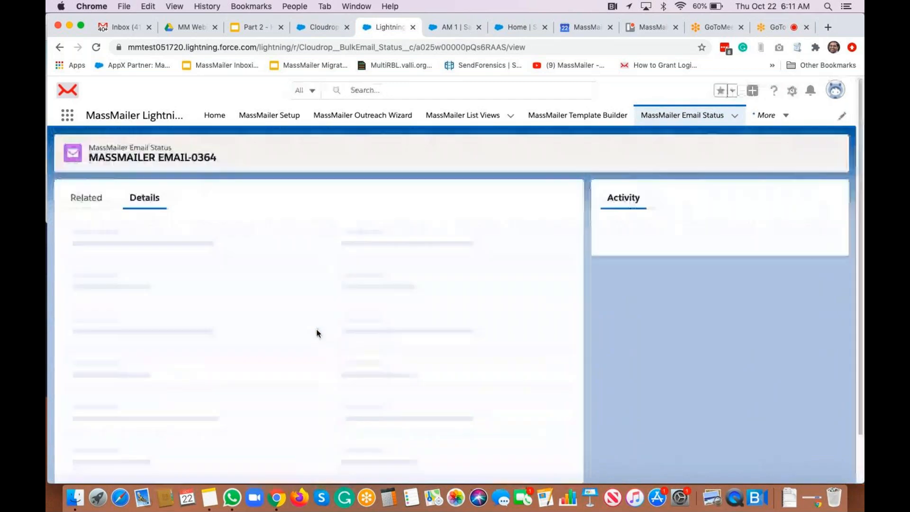
{"action": "scroll", "coordinate": [316, 329], "scroll_direction": "down", "scroll_amount": 3}
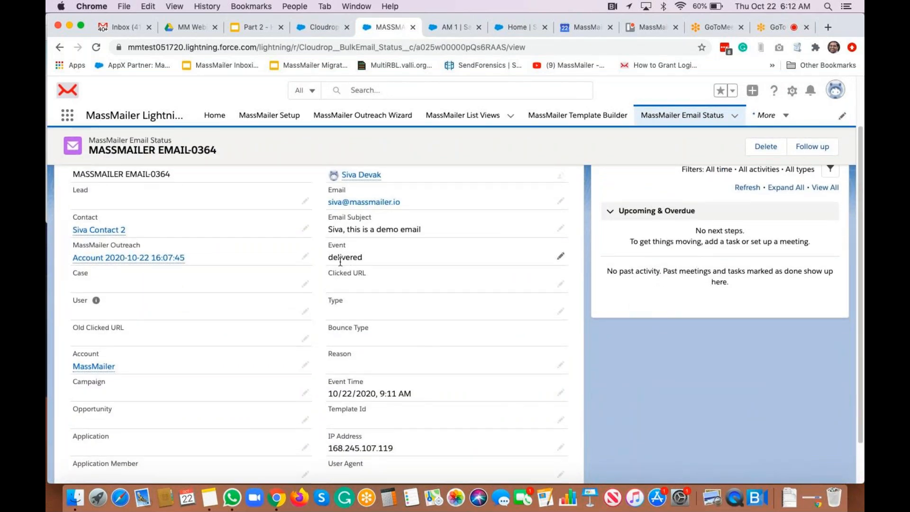
{"action": "scroll", "coordinate": [341, 261], "scroll_direction": "up", "scroll_amount": 2}
{"action": "mouse_move", "coordinate": [114, 283]}
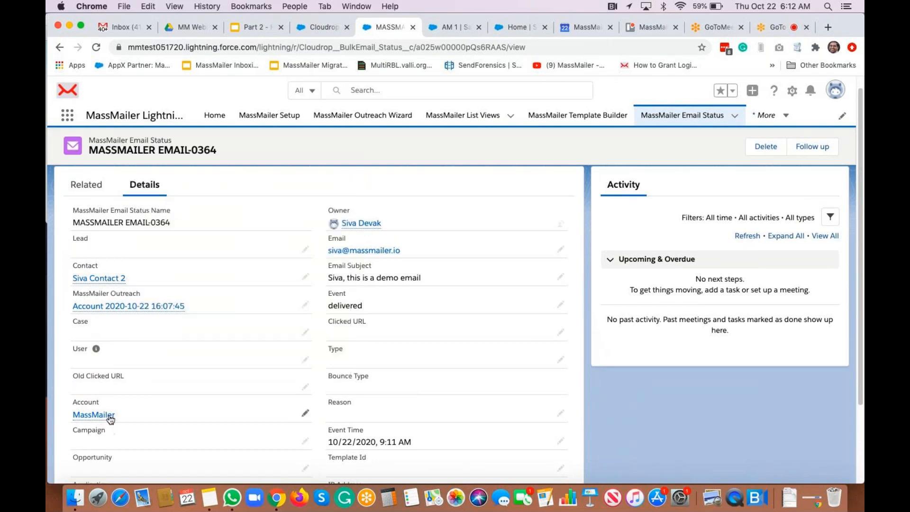
{"action": "mouse_move", "coordinate": [110, 419]}
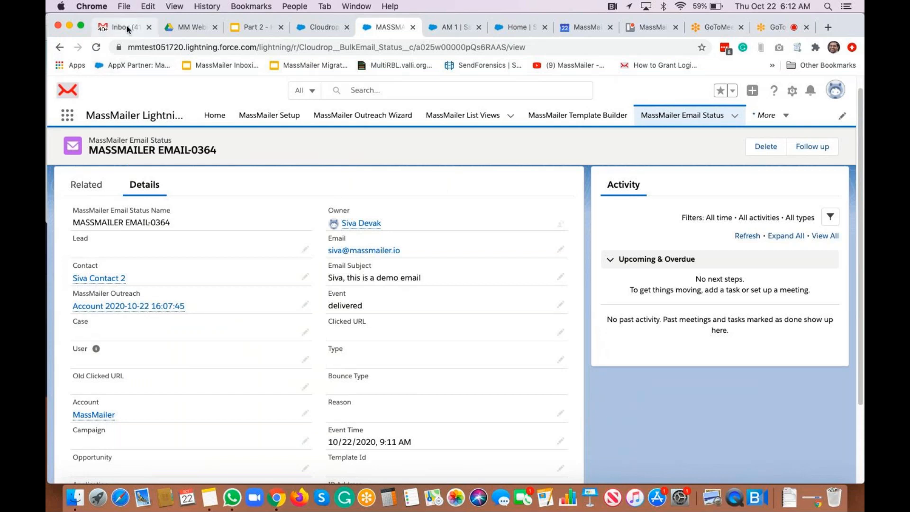
Step: Switch to Gmail, look through the inbox categories for the campaign's demo email, and open it to check the merged first name
{"action": "left_click", "coordinate": [127, 30]}
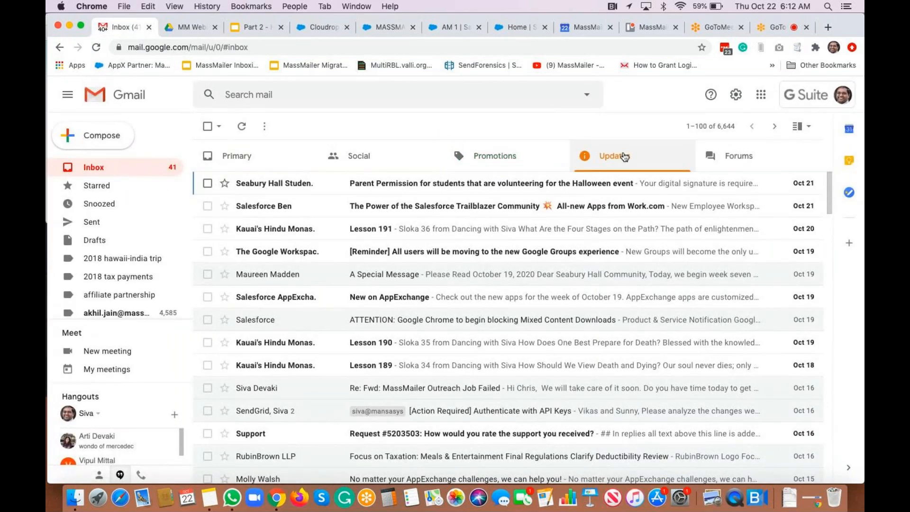
{"action": "left_click", "coordinate": [496, 160]}
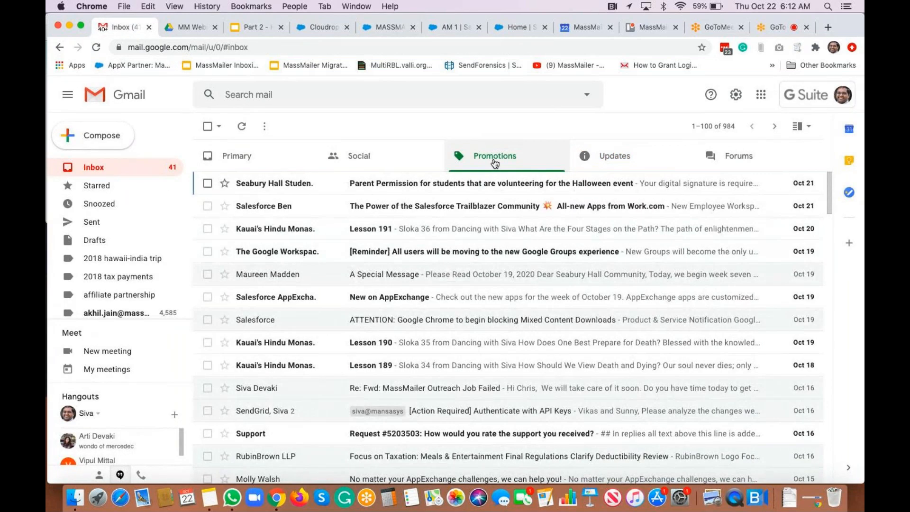
{"action": "left_click", "coordinate": [737, 157]}
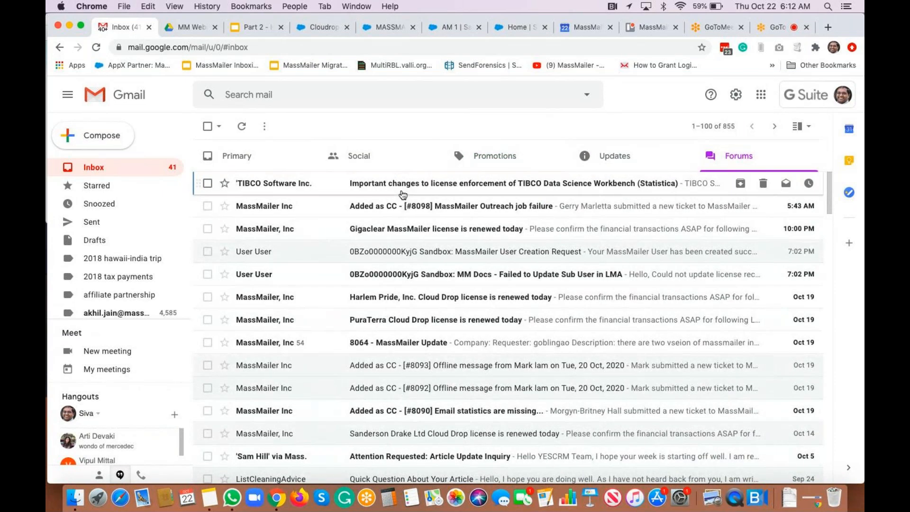
{"action": "left_click", "coordinate": [372, 169]}
{"action": "left_click", "coordinate": [288, 164]}
{"action": "left_click", "coordinate": [388, 162]}
{"action": "left_click", "coordinate": [483, 163]}
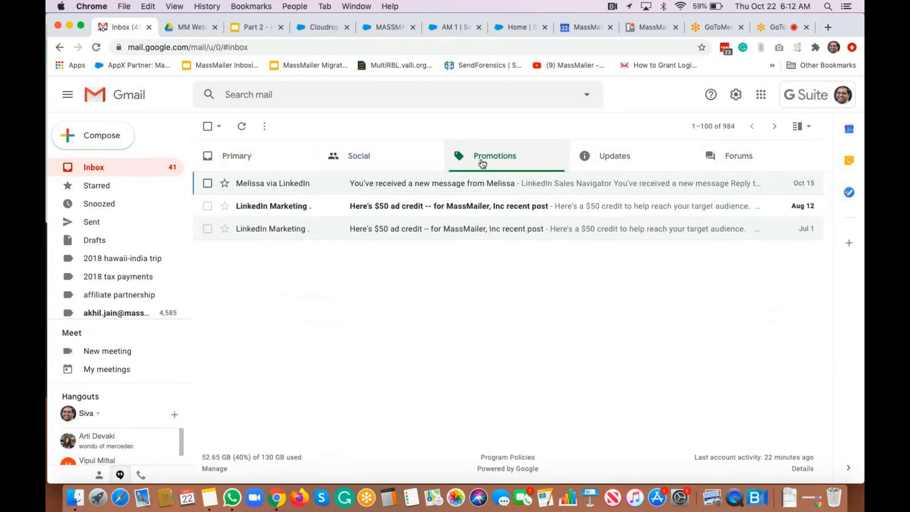
{"action": "left_click", "coordinate": [603, 166]}
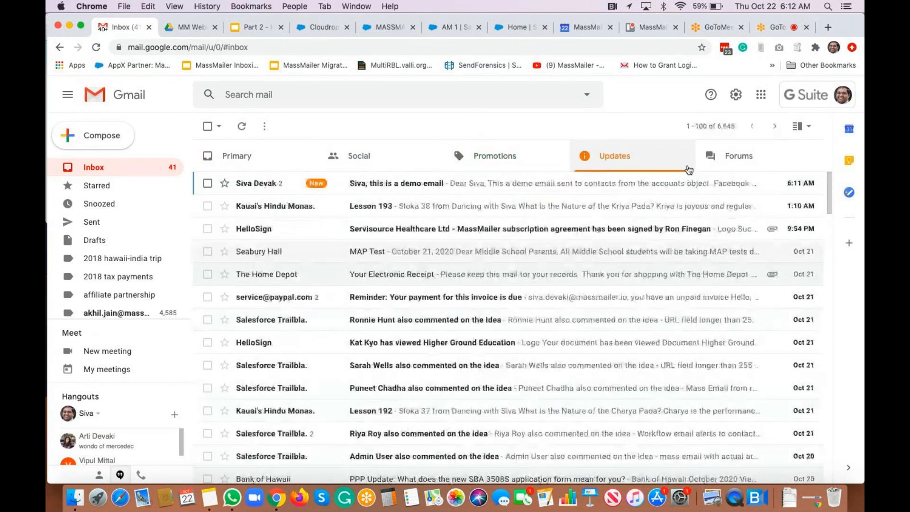
{"action": "left_click", "coordinate": [408, 188]}
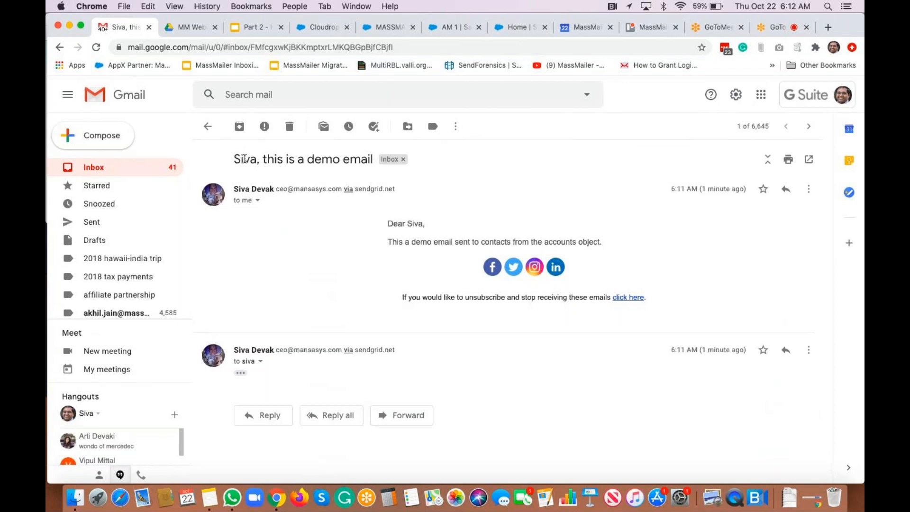
Step: Switch back to Salesforce, open the App 1 record from the Applications list, and examine its related lists
{"action": "left_click", "coordinate": [446, 28]}
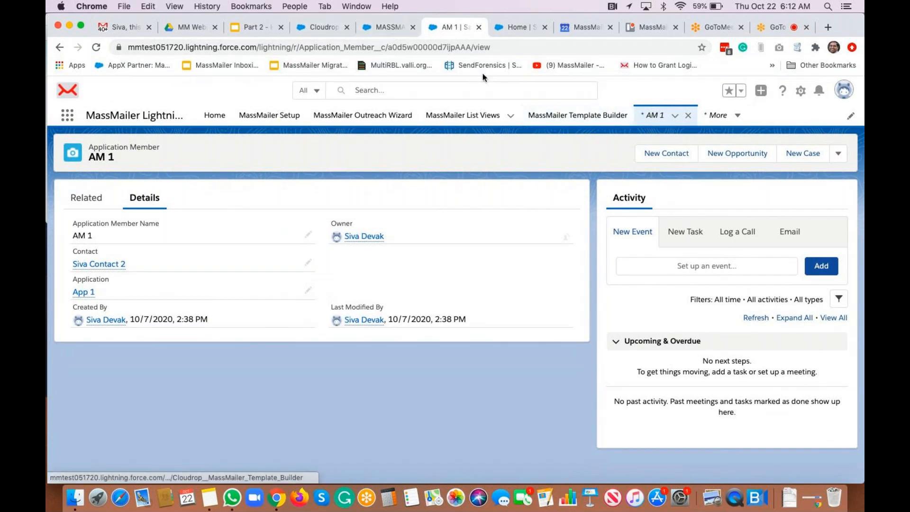
{"action": "left_click", "coordinate": [738, 116]}
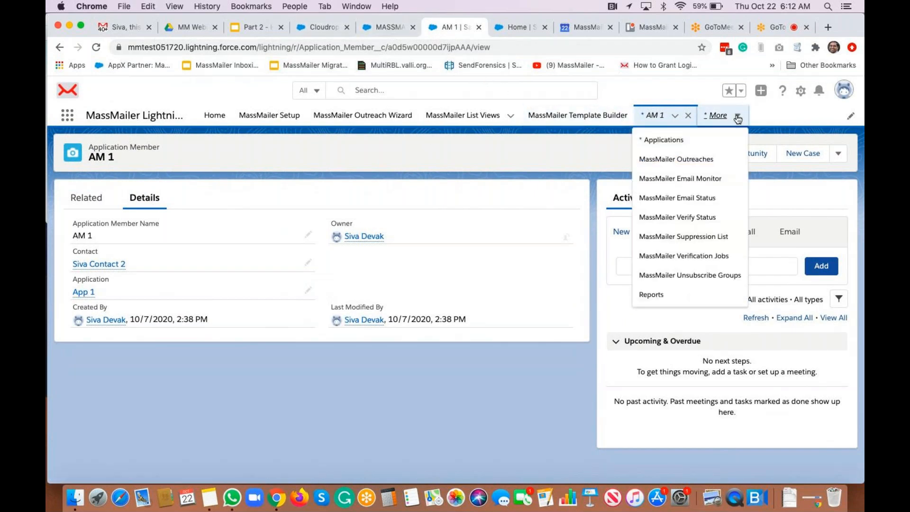
{"action": "left_click", "coordinate": [672, 141]}
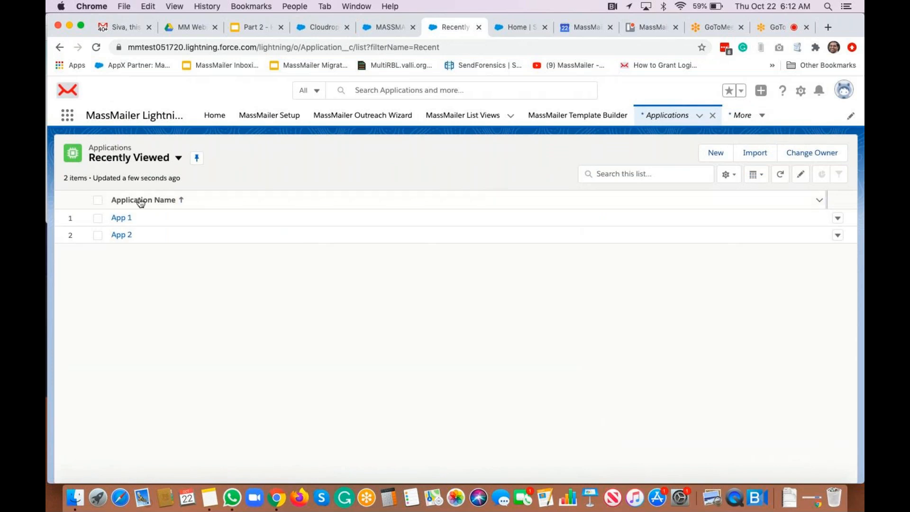
{"action": "left_click", "coordinate": [116, 218]}
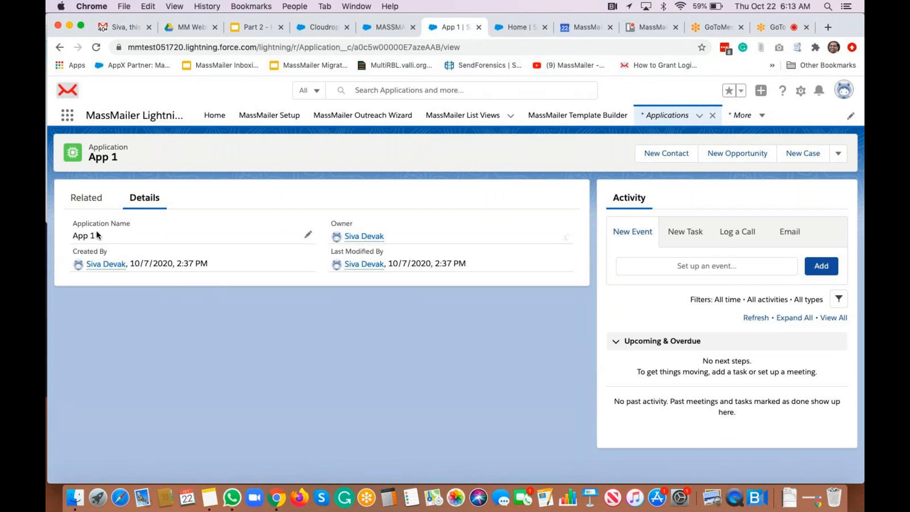
{"action": "left_click", "coordinate": [82, 201]}
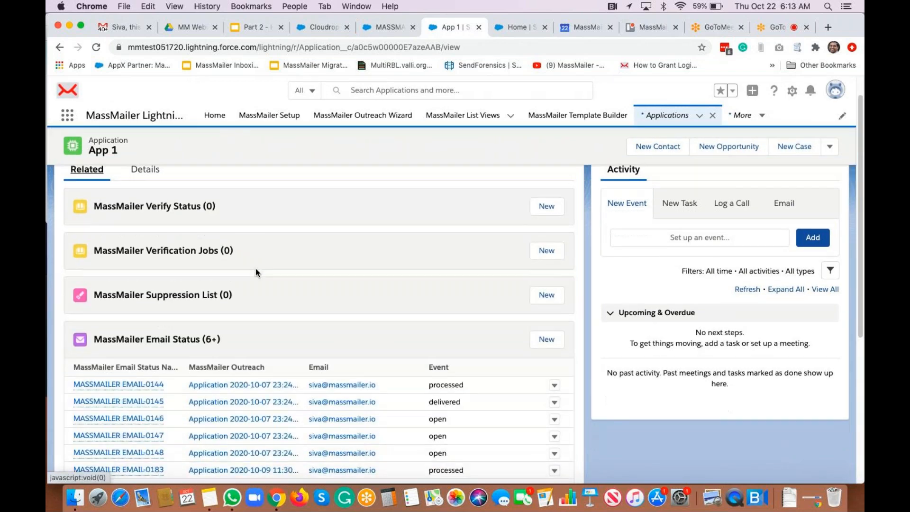
{"action": "scroll", "coordinate": [255, 268], "scroll_direction": "down", "scroll_amount": 10}
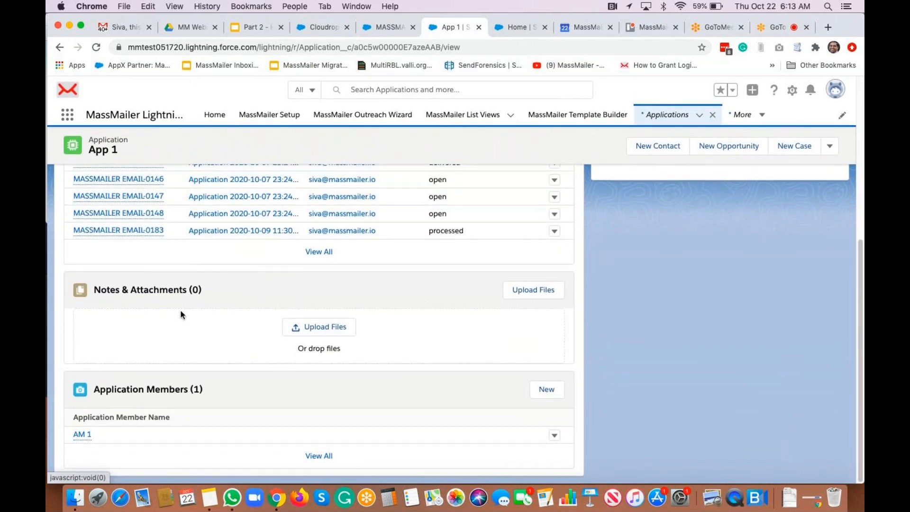
Step: Open the application member AM 1 of App 1 and examine its contact and application lookup fields
{"action": "mouse_move", "coordinate": [83, 436]}
{"action": "left_click", "coordinate": [82, 436]}
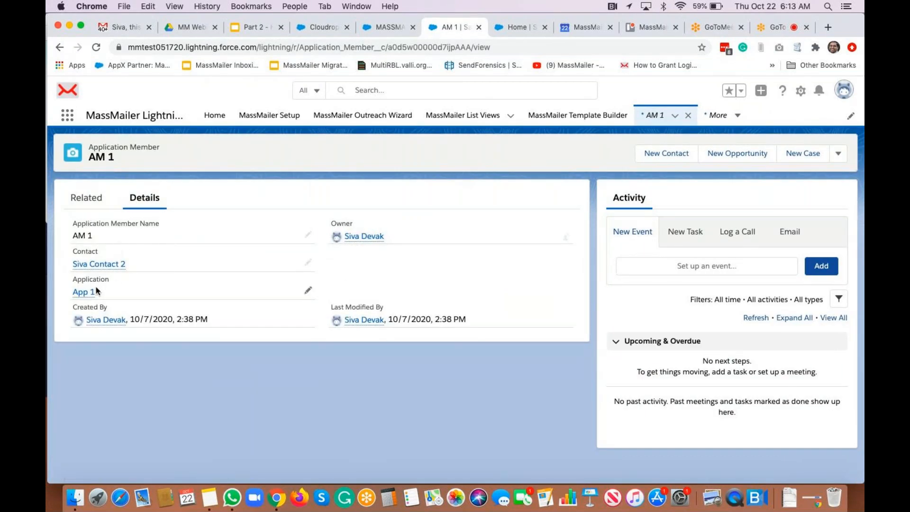
{"action": "mouse_move", "coordinate": [88, 294]}
{"action": "mouse_move", "coordinate": [96, 272]}
Step: Start a MassMailer outreach campaign from the All list view of Applications, keep its default name and Email channel, and continue to Target Audience
{"action": "left_click", "coordinate": [738, 117]}
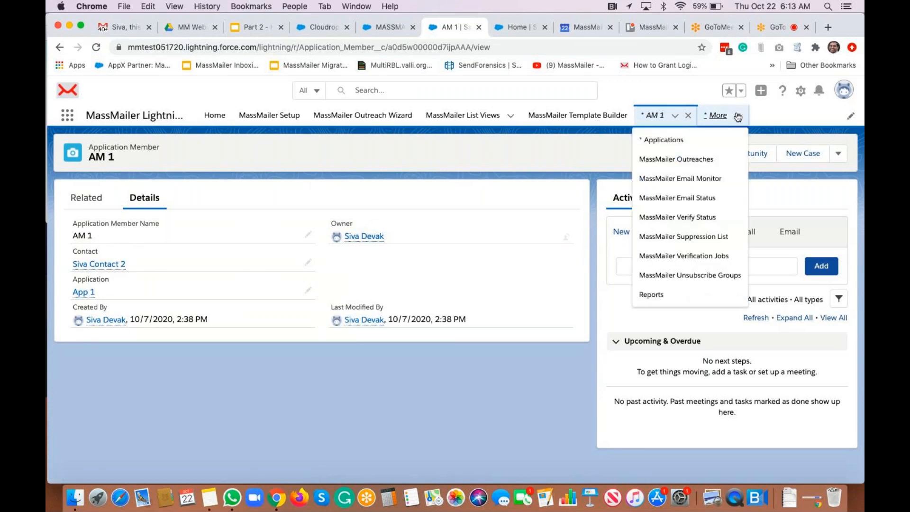
{"action": "left_click", "coordinate": [678, 141]}
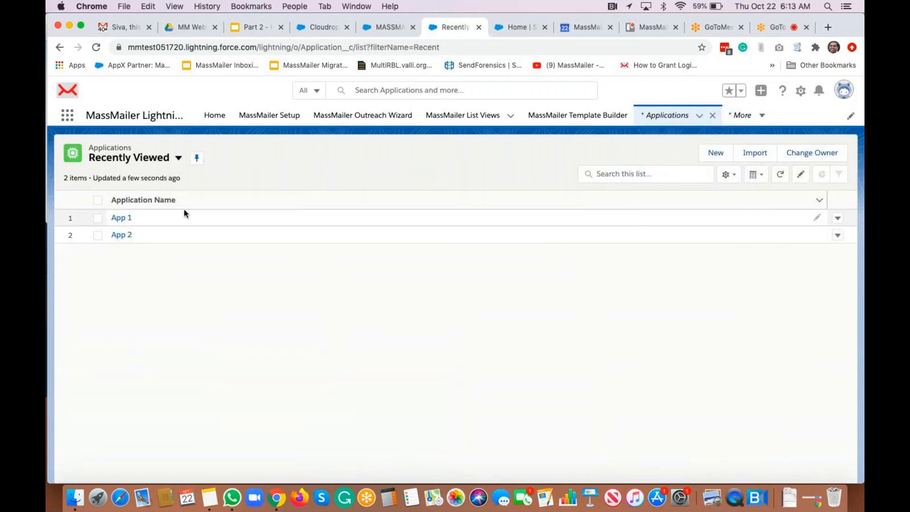
{"action": "left_click", "coordinate": [177, 159]}
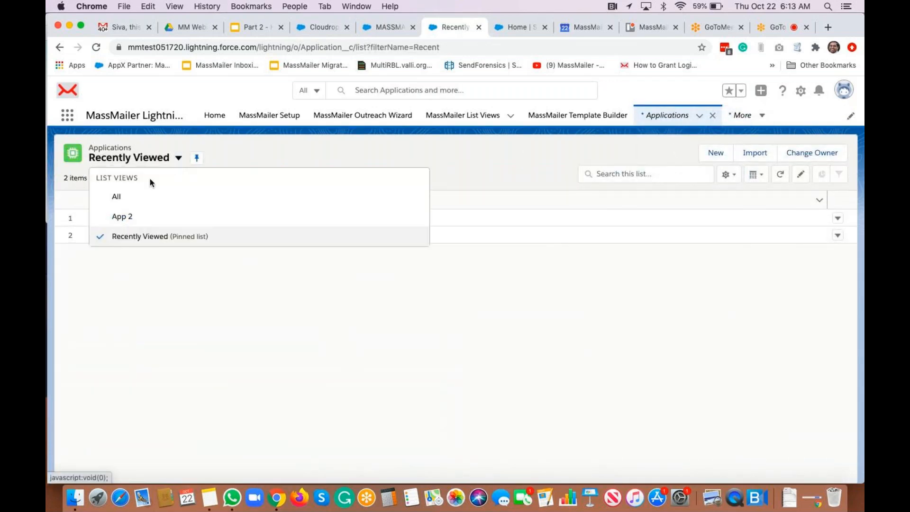
{"action": "left_click", "coordinate": [130, 197]}
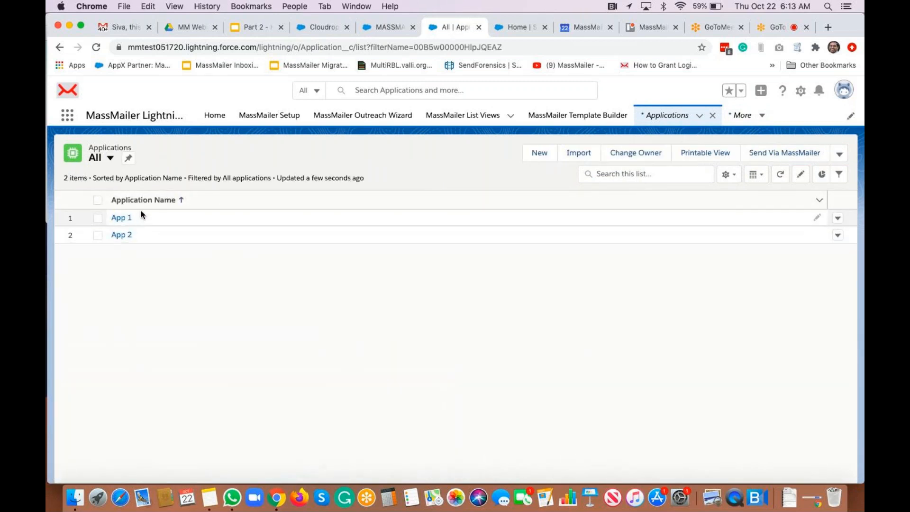
{"action": "left_click", "coordinate": [800, 154]}
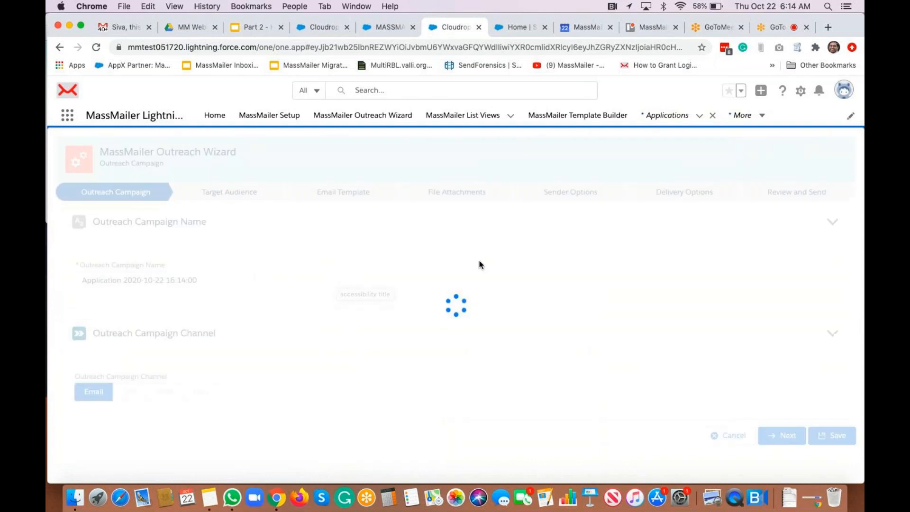
{"action": "left_click", "coordinate": [783, 436]}
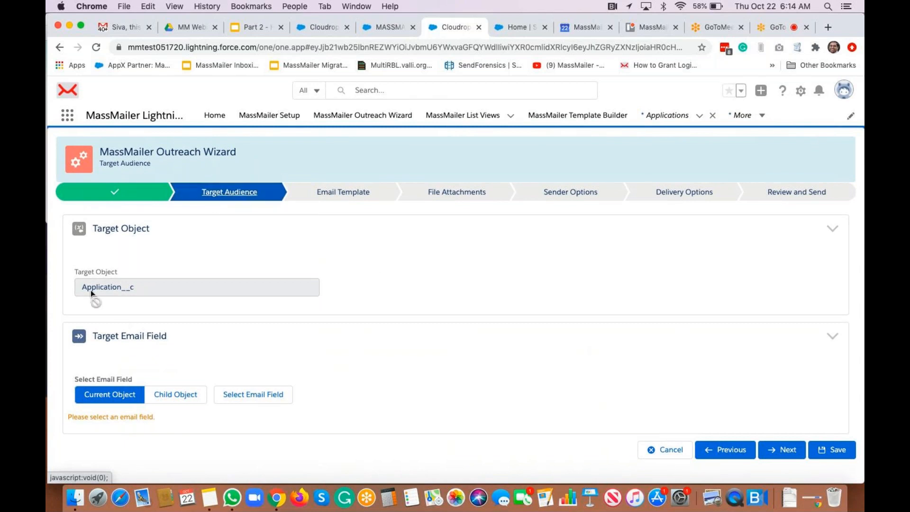
Step: Target the email field through a child object and choose Application Member (Application__c) as that child object
{"action": "left_click", "coordinate": [159, 401]}
{"action": "left_click", "coordinate": [299, 394]}
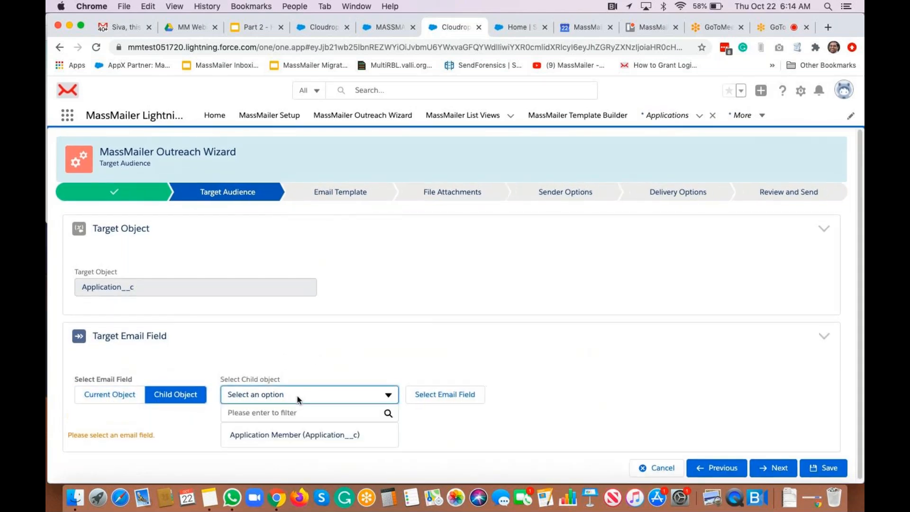
{"action": "left_click", "coordinate": [292, 440]}
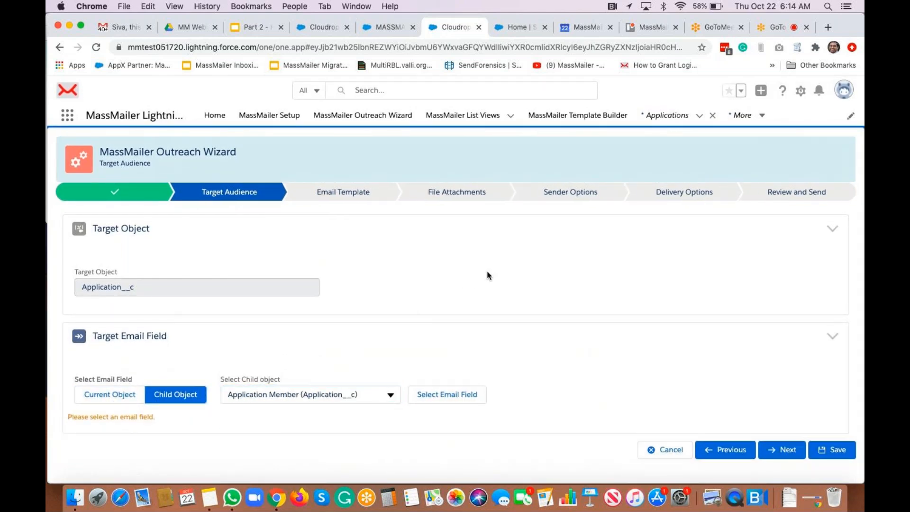
Step: Choose the Email field of the related Contact as the target email field for the application members
{"action": "left_click", "coordinate": [439, 398]}
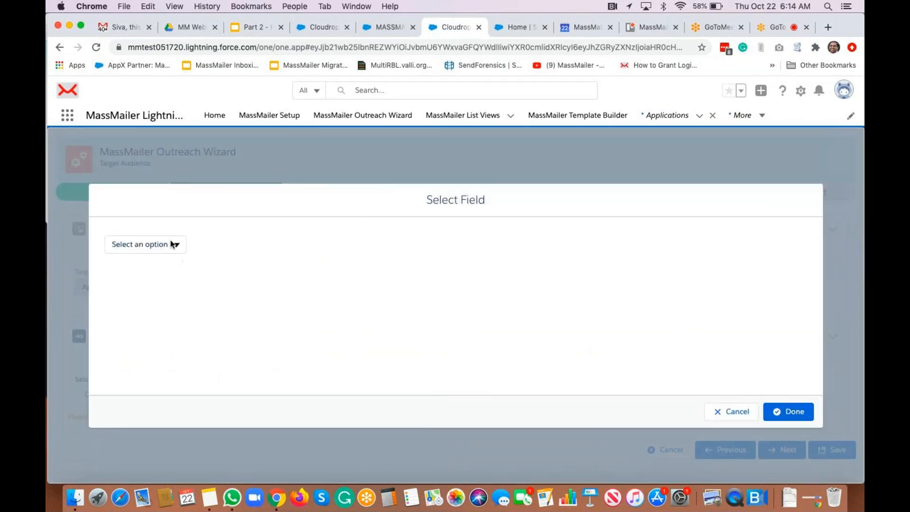
{"action": "left_click", "coordinate": [172, 243]}
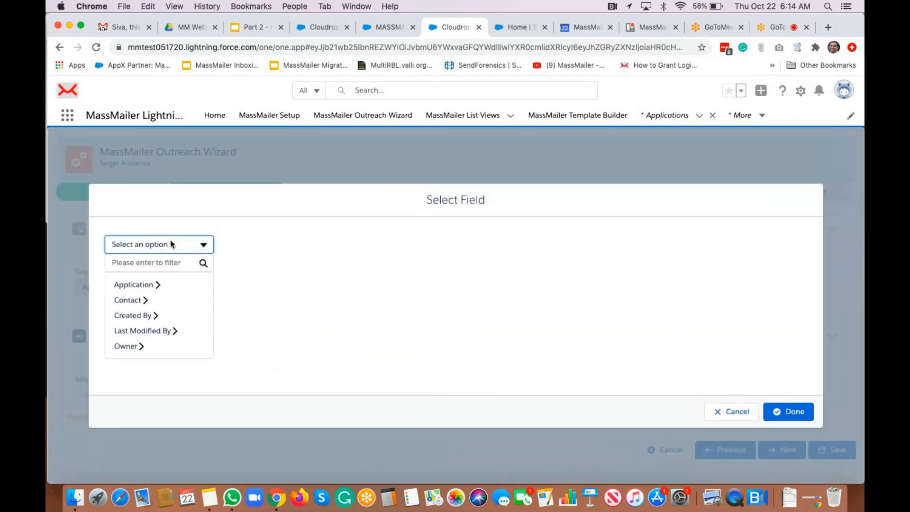
{"action": "left_click", "coordinate": [137, 301]}
{"action": "left_click", "coordinate": [217, 247]}
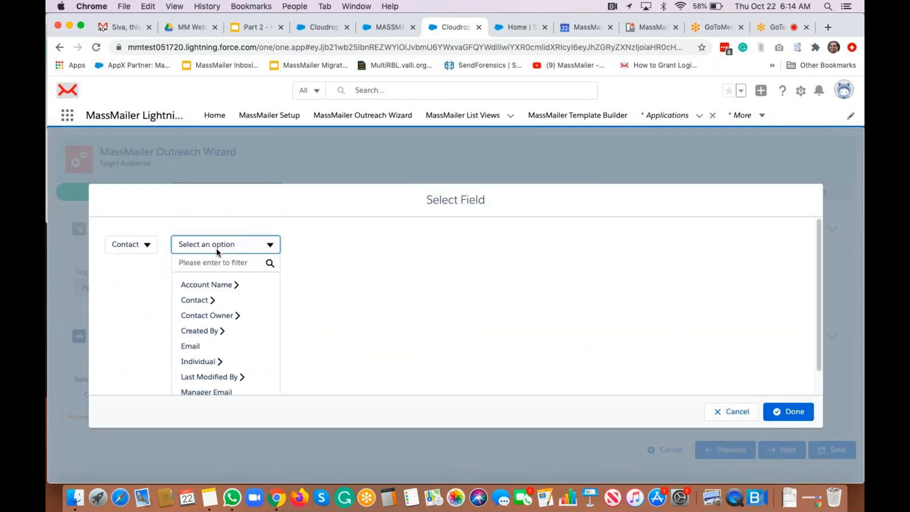
{"action": "left_click", "coordinate": [198, 347]}
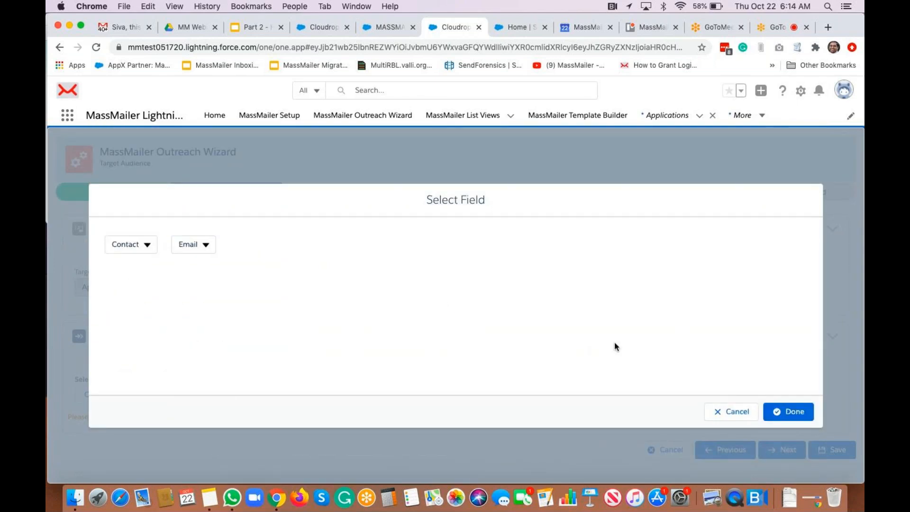
{"action": "left_click", "coordinate": [788, 411]}
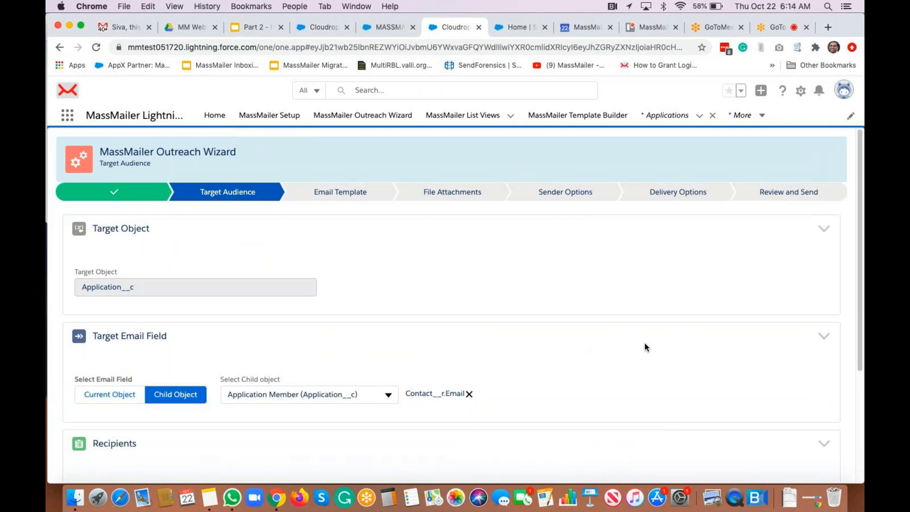
Step: Review the target object, child email field and recipients list, and continue to the Email Template stage
{"action": "scroll", "coordinate": [645, 343], "scroll_direction": "down", "scroll_amount": 5}
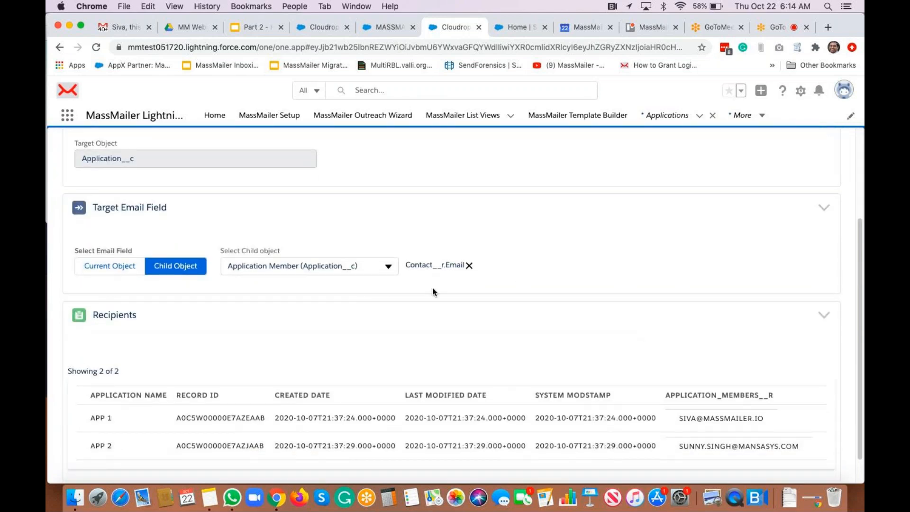
{"action": "scroll", "coordinate": [257, 275], "scroll_direction": "up", "scroll_amount": 2}
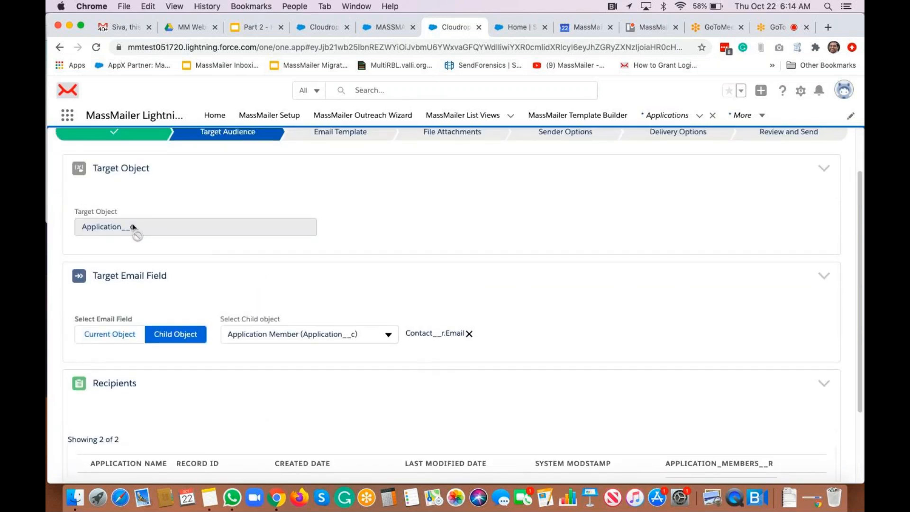
{"action": "scroll", "coordinate": [135, 228], "scroll_direction": "down", "scroll_amount": 2}
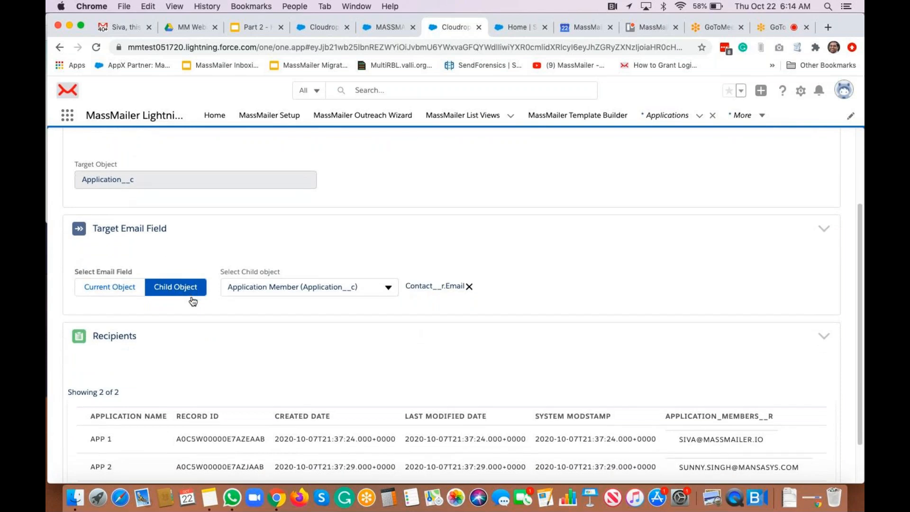
{"action": "scroll", "coordinate": [193, 298], "scroll_direction": "down", "scroll_amount": 2}
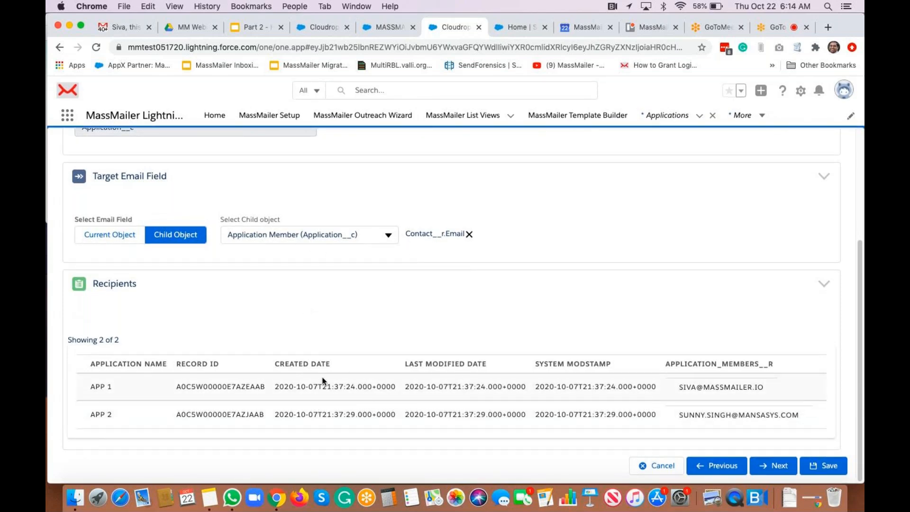
{"action": "left_click", "coordinate": [767, 470]}
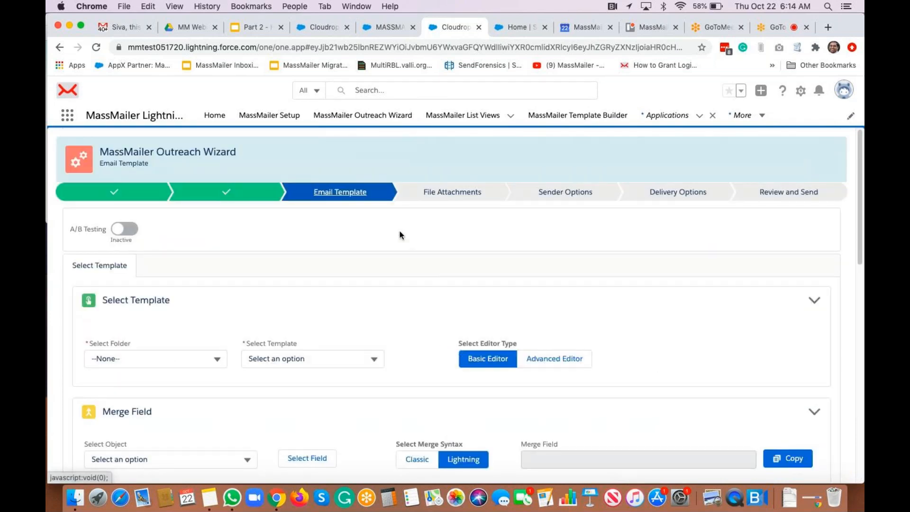
Step: Load the demo template from the MassMailer folder as the campaign's email template
{"action": "scroll", "coordinate": [399, 235], "scroll_direction": "down", "scroll_amount": 3}
{"action": "scroll", "coordinate": [383, 256], "scroll_direction": "down", "scroll_amount": 3}
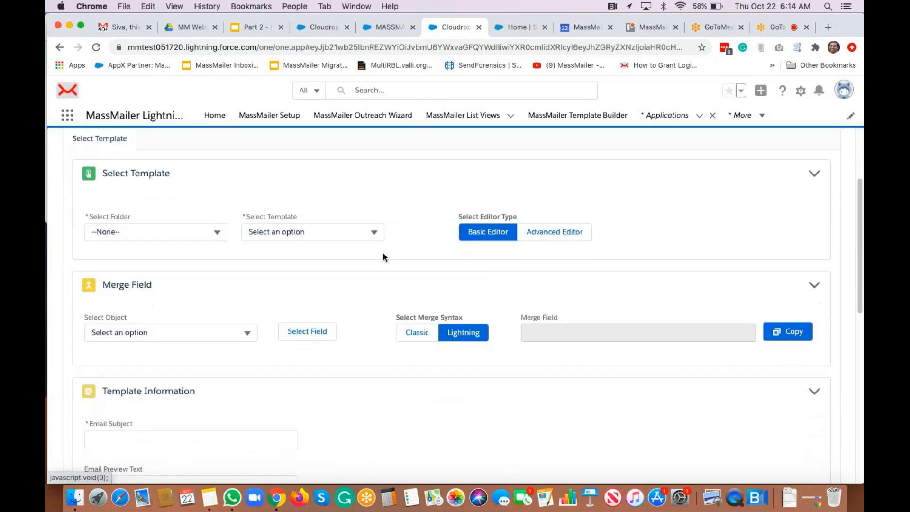
{"action": "left_click", "coordinate": [195, 237]}
{"action": "left_click", "coordinate": [139, 286]}
{"action": "left_click", "coordinate": [277, 228]}
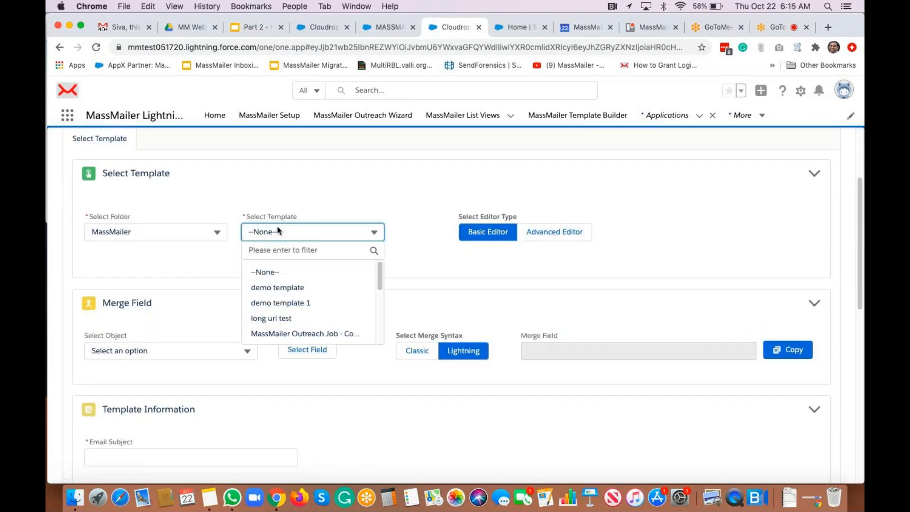
{"action": "left_click", "coordinate": [281, 288]}
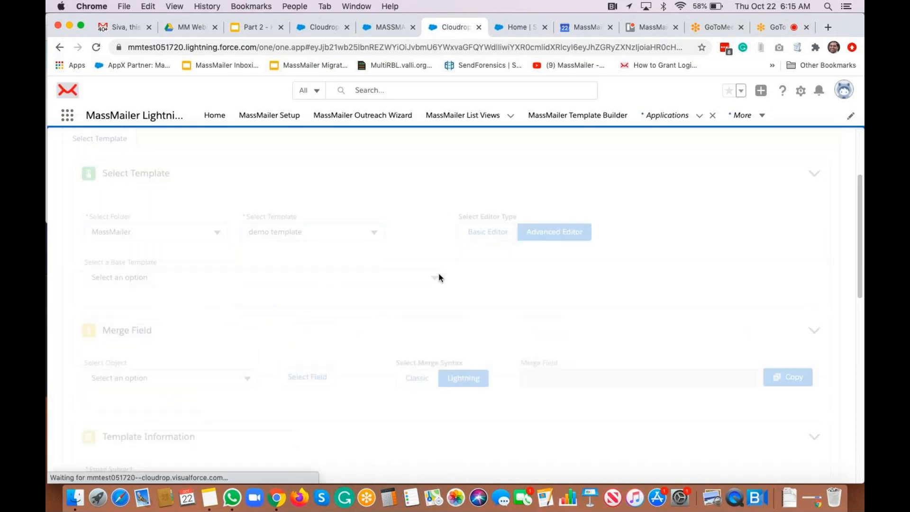
{"action": "scroll", "coordinate": [663, 261], "scroll_direction": "down", "scroll_amount": 6}
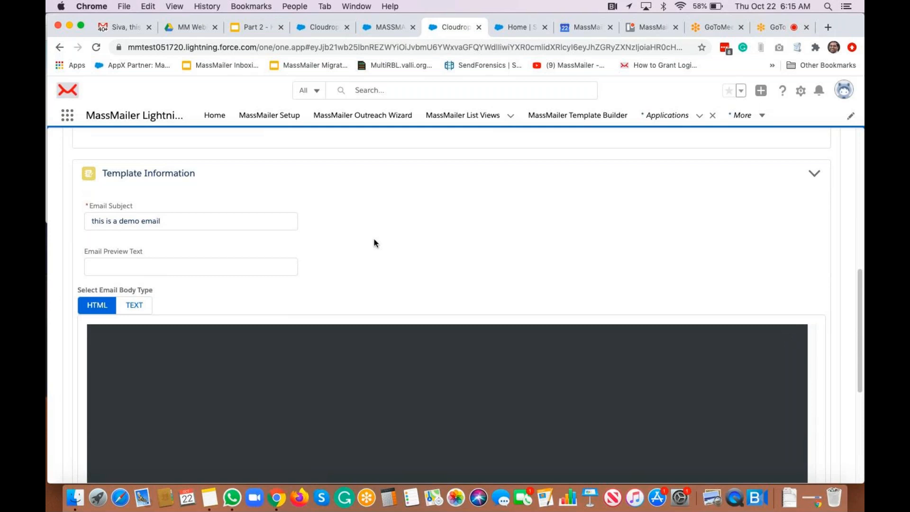
{"action": "scroll", "coordinate": [374, 243], "scroll_direction": "down", "scroll_amount": 1}
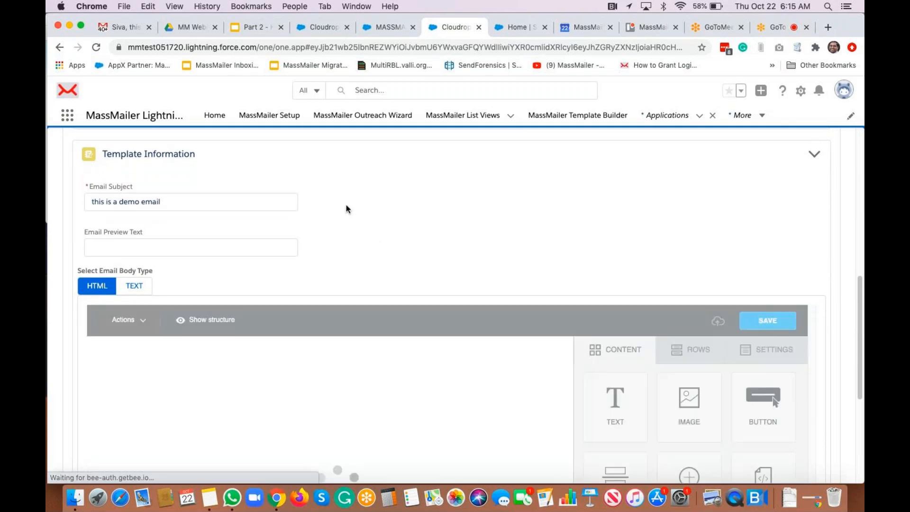
Step: Generate a Lightning merge field for the Application Member object's Application Member Name and copy it
{"action": "scroll", "coordinate": [348, 209], "scroll_direction": "up", "scroll_amount": 3}
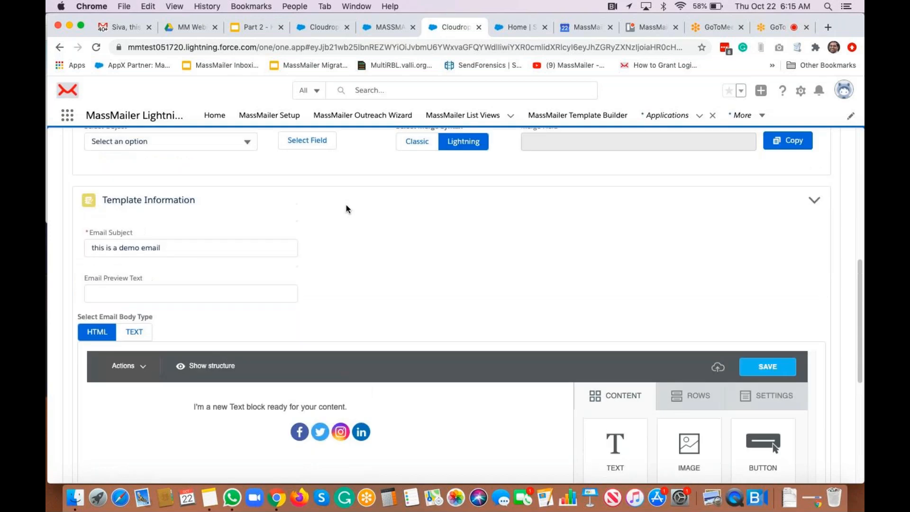
{"action": "left_click", "coordinate": [213, 165]}
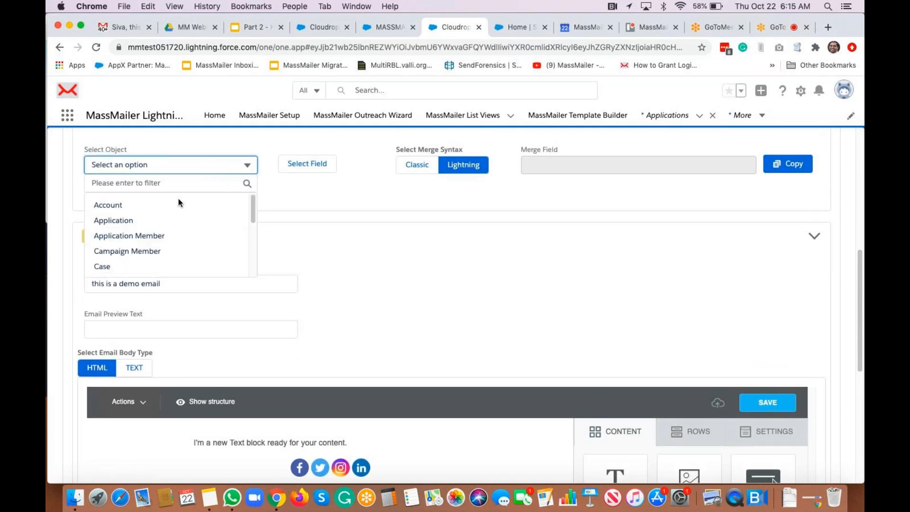
{"action": "left_click", "coordinate": [144, 239]}
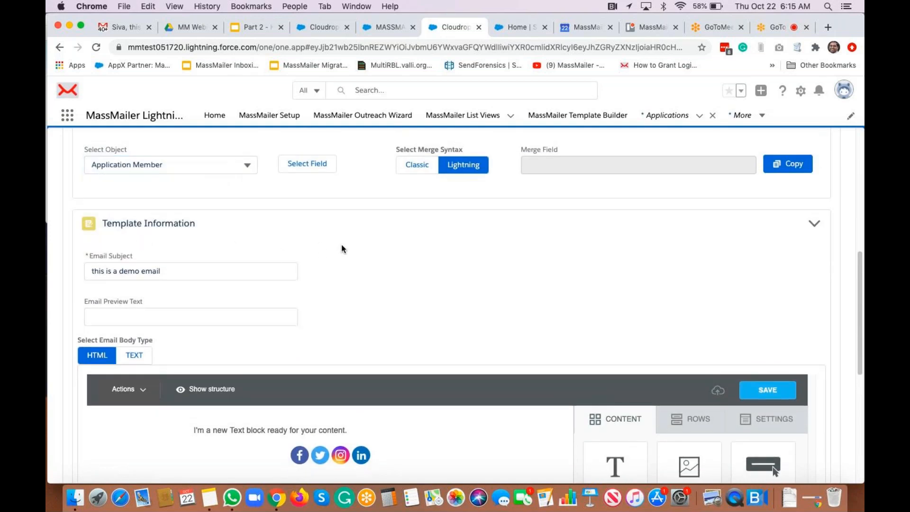
{"action": "left_click", "coordinate": [309, 170]}
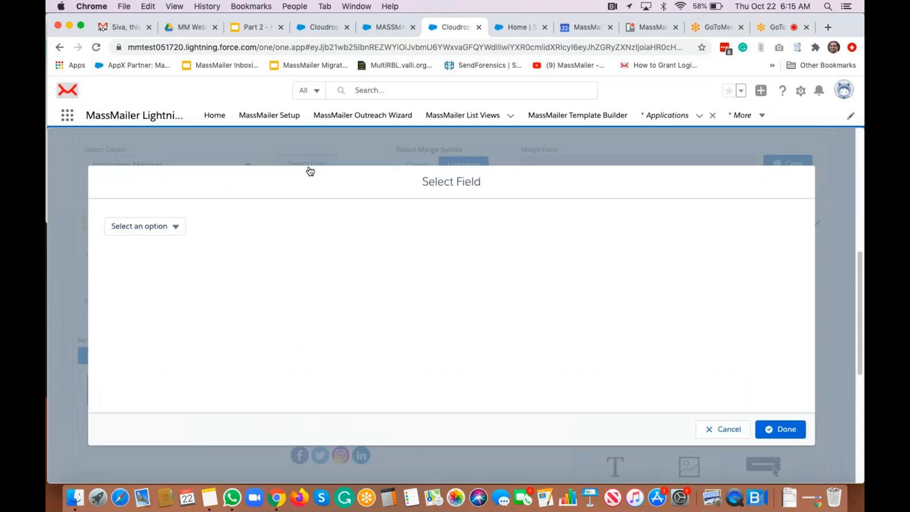
{"action": "left_click", "coordinate": [175, 228]}
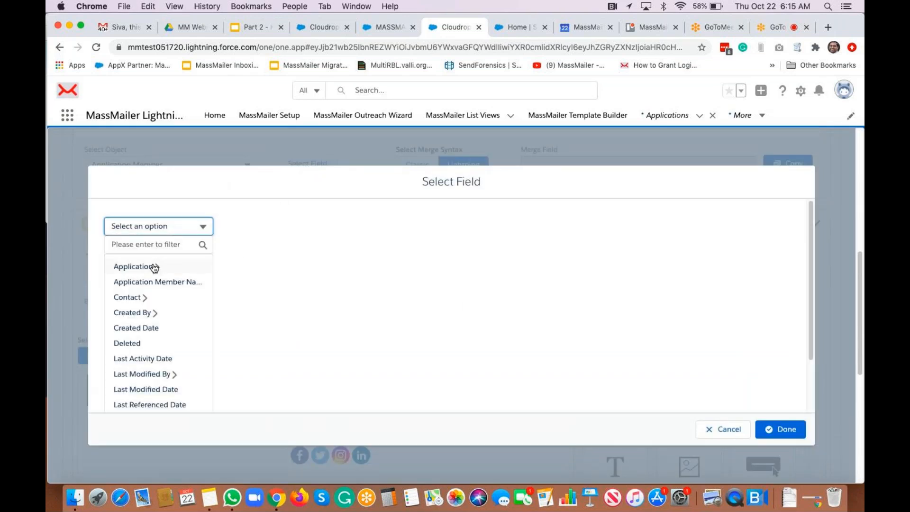
{"action": "left_click", "coordinate": [151, 284]}
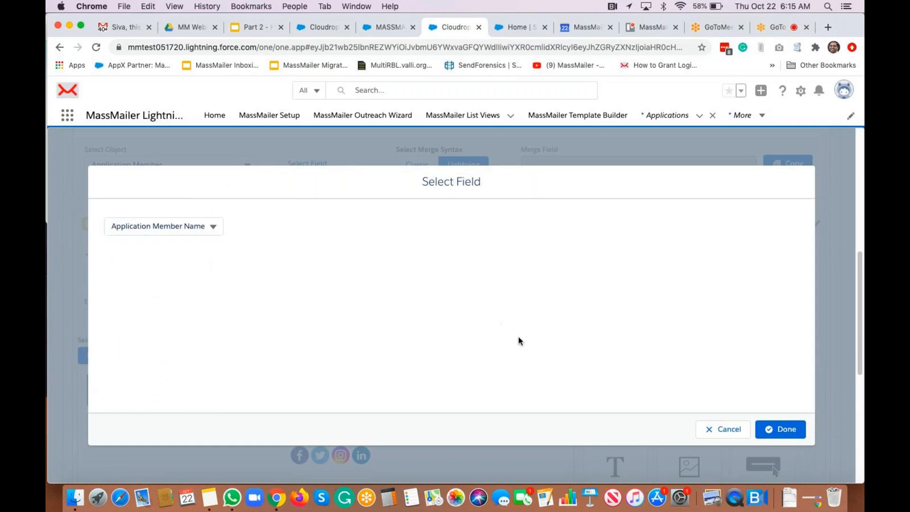
{"action": "left_click", "coordinate": [781, 430]}
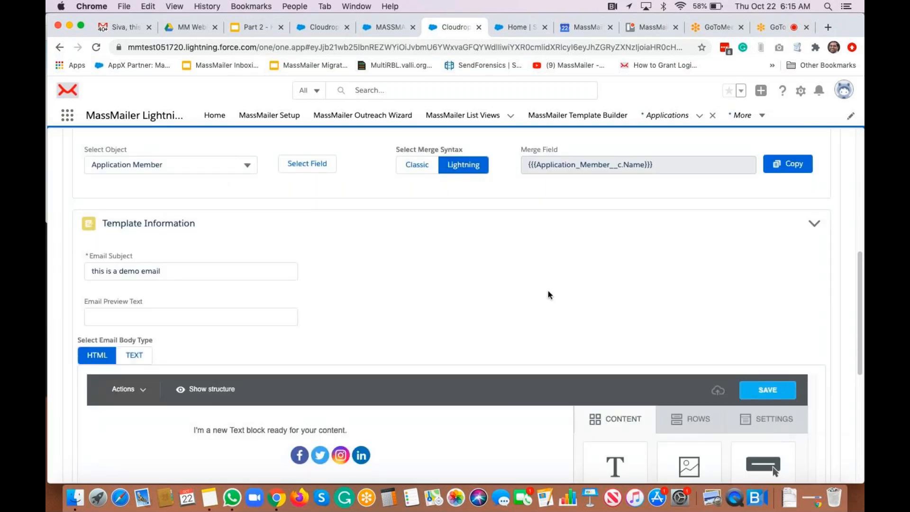
{"action": "left_click", "coordinate": [806, 164]}
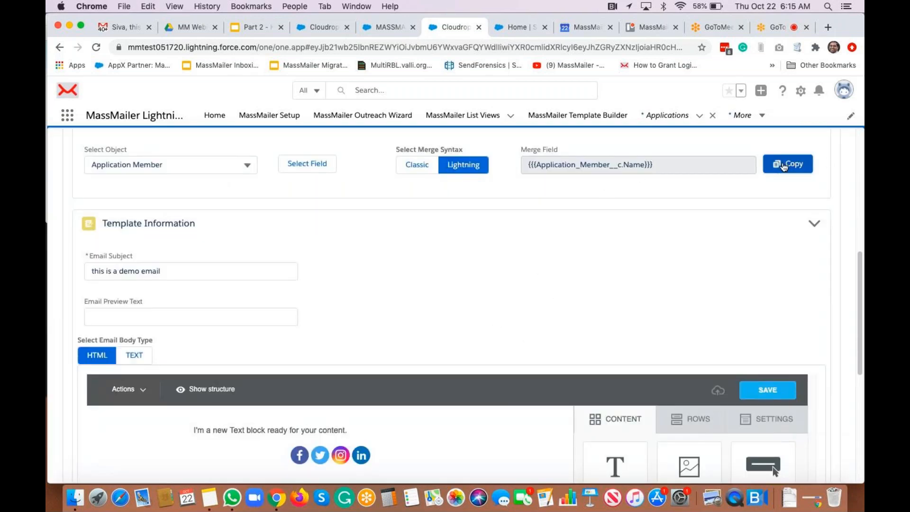
Step: Replace the placeholder text in the email body's text block with "AM Name: {{{Application_Member__c.Name}}}"
{"action": "scroll", "coordinate": [367, 334], "scroll_direction": "down", "scroll_amount": 2}
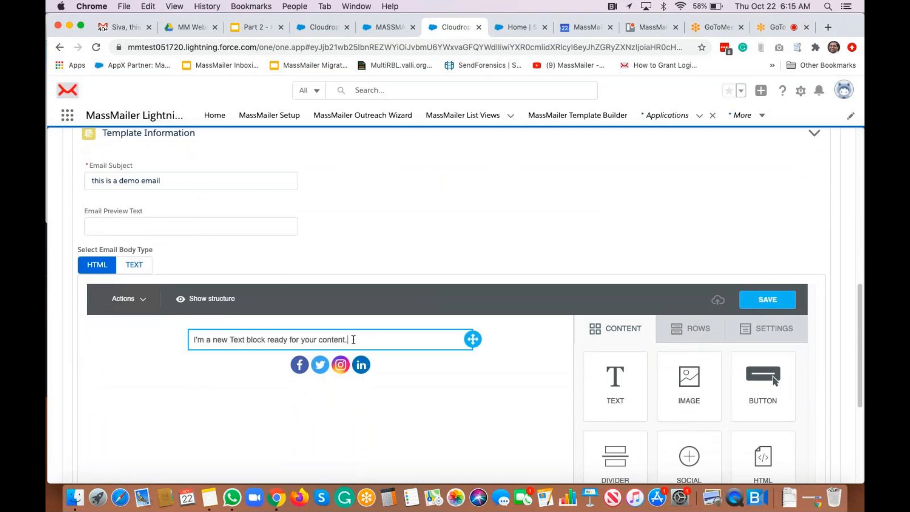
{"action": "triple_click", "coordinate": [353, 339]}
{"action": "key", "text": "super+v"}
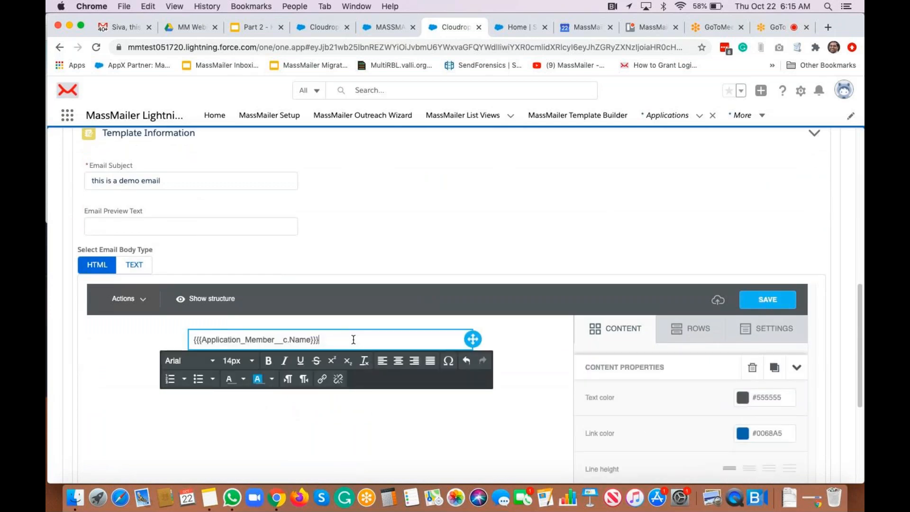
{"action": "key", "text": "Return"}
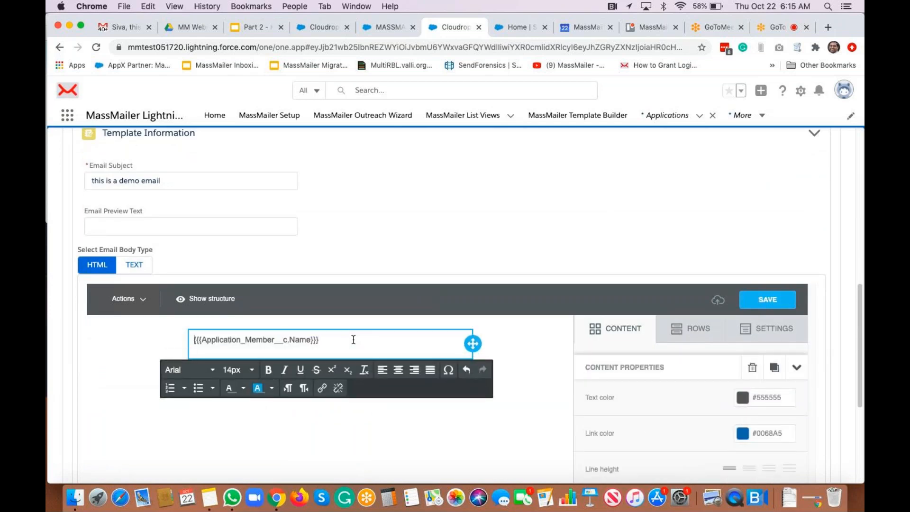
{"action": "type", "text": "AM Name"}
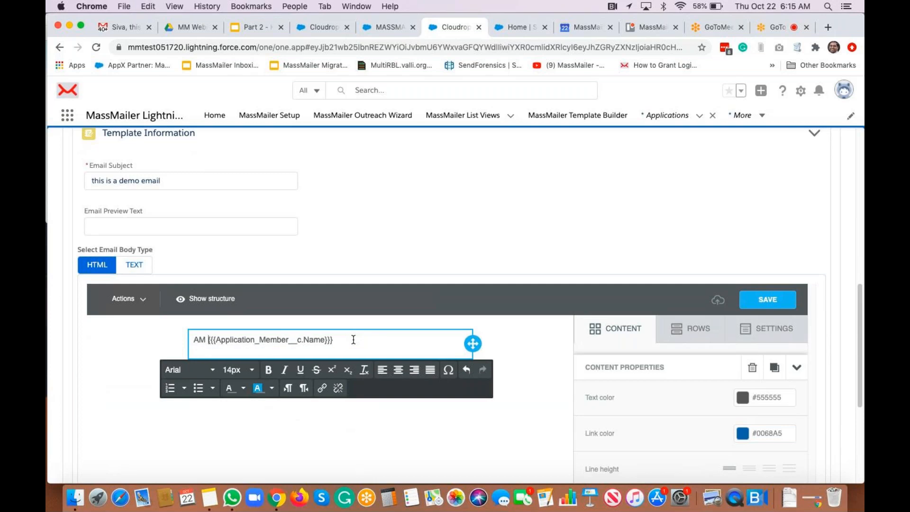
{"action": "type", "text": "L"}
{"action": "key", "text": "BackSpace"}
{"action": "key", "text": "BackSpace"}
{"action": "type", "text": ":"}
{"action": "left_click", "coordinate": [440, 242]}
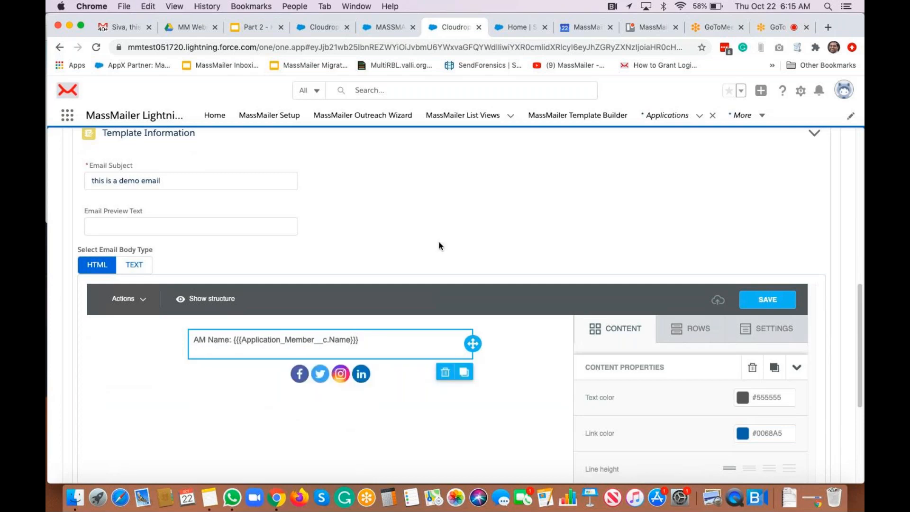
Step: Generate a merge field for the First Name of the application member's related Contact and copy it
{"action": "scroll", "coordinate": [439, 245], "scroll_direction": "up", "scroll_amount": 3}
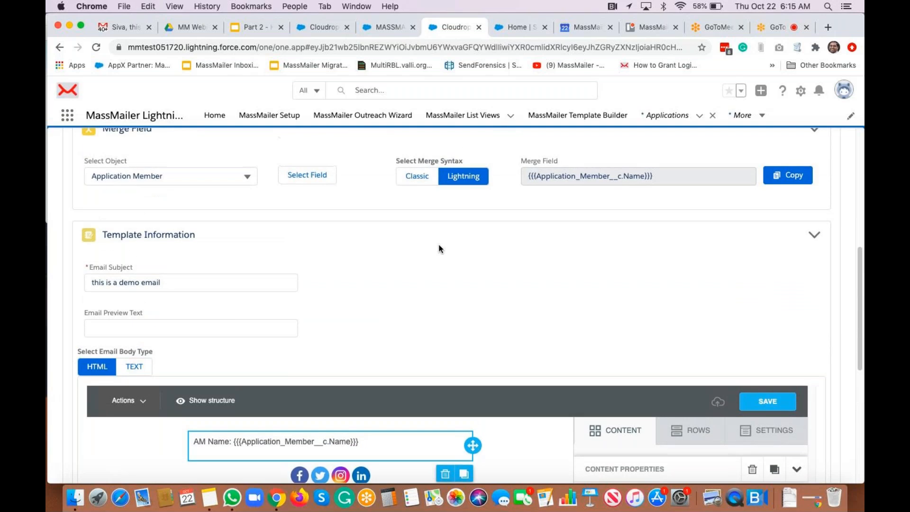
{"action": "left_click", "coordinate": [312, 175]}
{"action": "left_click", "coordinate": [169, 227]}
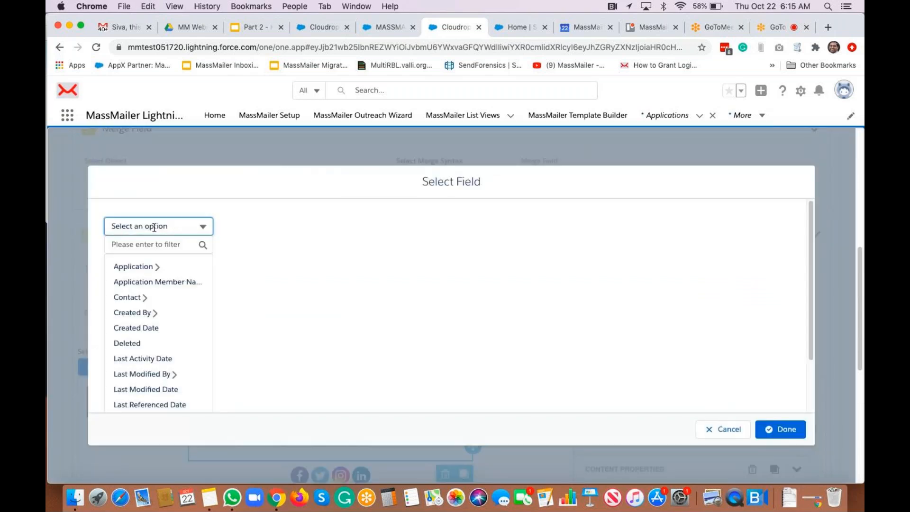
{"action": "left_click", "coordinate": [147, 298]}
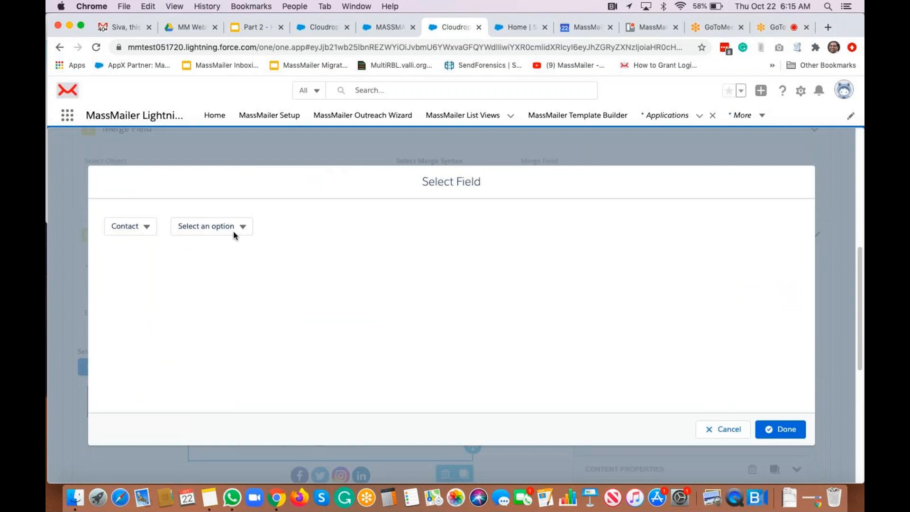
{"action": "left_click", "coordinate": [233, 231]}
{"action": "left_click", "coordinate": [223, 245]}
{"action": "type", "text": "name"}
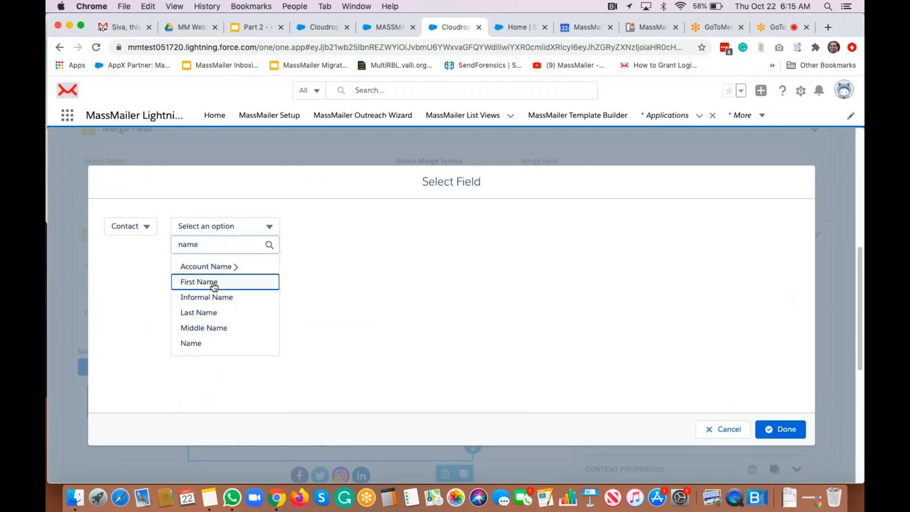
{"action": "left_click", "coordinate": [214, 283]}
{"action": "left_click", "coordinate": [782, 429]}
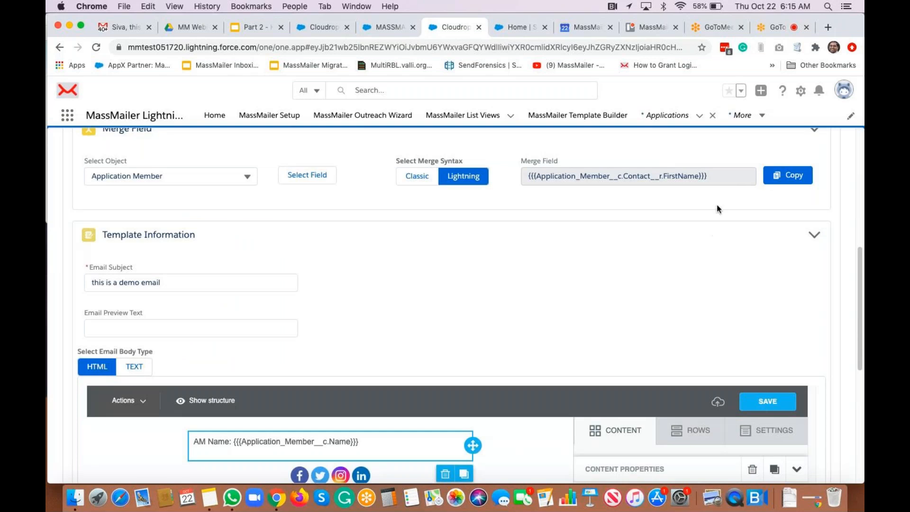
{"action": "left_click", "coordinate": [777, 177]}
{"action": "left_click", "coordinate": [778, 180]}
Step: Add the greeting "Dear {{{Application_Member__c.Contact__r.FirstName}}}," above the AM Name line, followed by a line break
{"action": "scroll", "coordinate": [483, 278], "scroll_direction": "down", "scroll_amount": 3}
{"action": "left_click", "coordinate": [410, 357]}
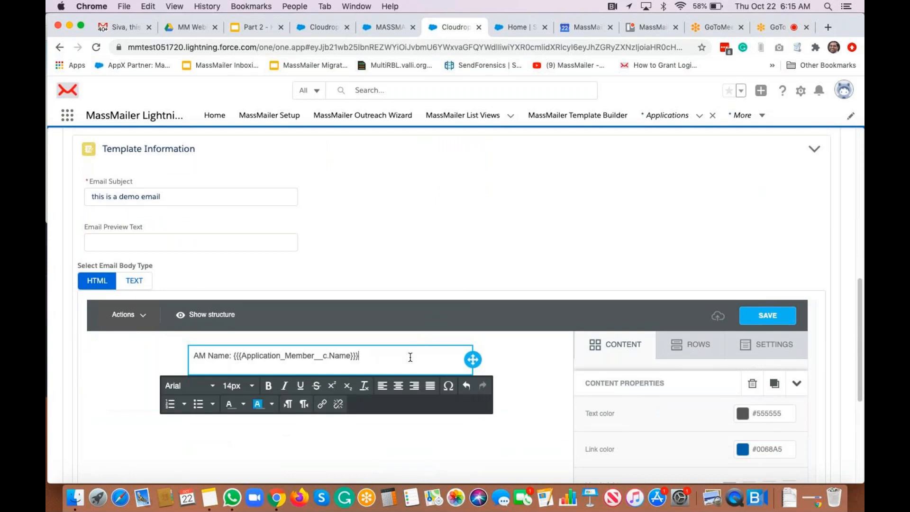
{"action": "key", "text": "Return"}
{"action": "key", "text": "Up"}
{"action": "type", "text": "D"}
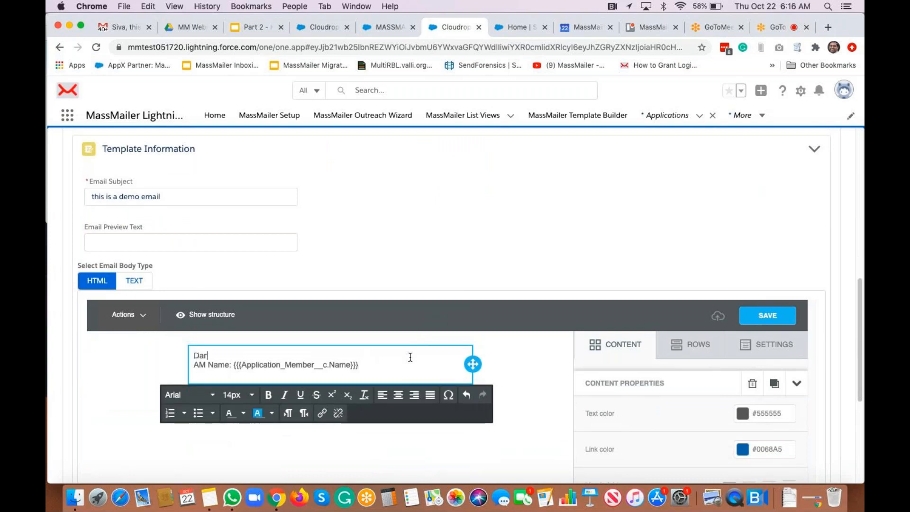
{"action": "type", "text": "ear"}
{"action": "key", "text": "super+v"}
{"action": "type", "text": ","}
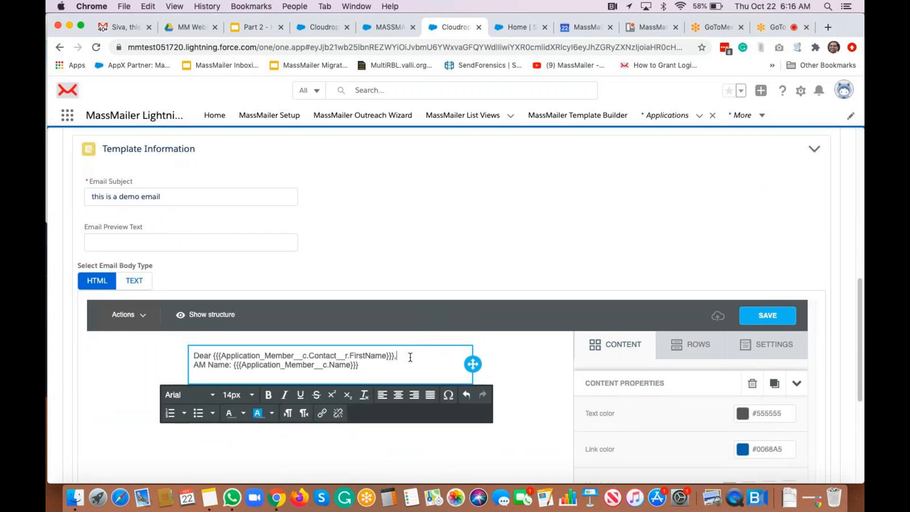
{"action": "key", "text": "Return"}
{"action": "left_click", "coordinate": [464, 230]}
Step: Generate a Lightning merge field for the Application Name of the member's related Application and copy it
{"action": "scroll", "coordinate": [464, 230], "scroll_direction": "up", "scroll_amount": 4}
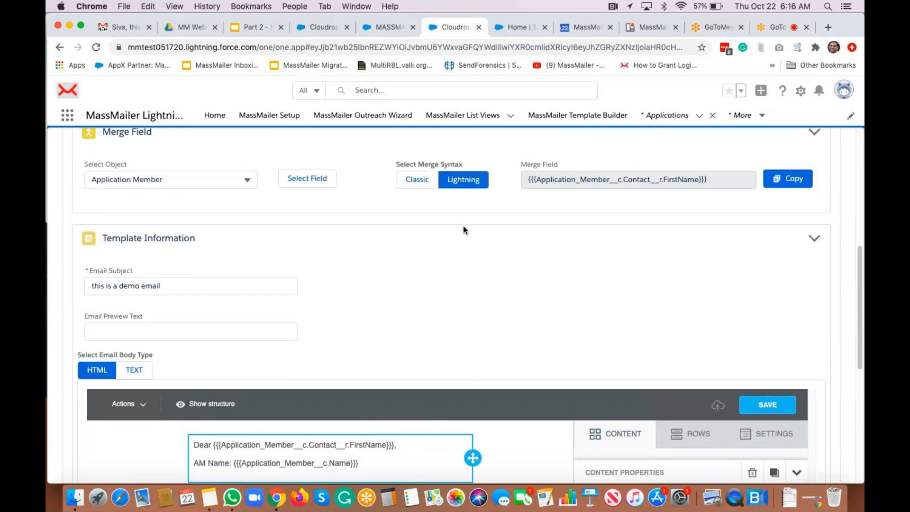
{"action": "left_click", "coordinate": [314, 178]}
{"action": "left_click", "coordinate": [166, 227]}
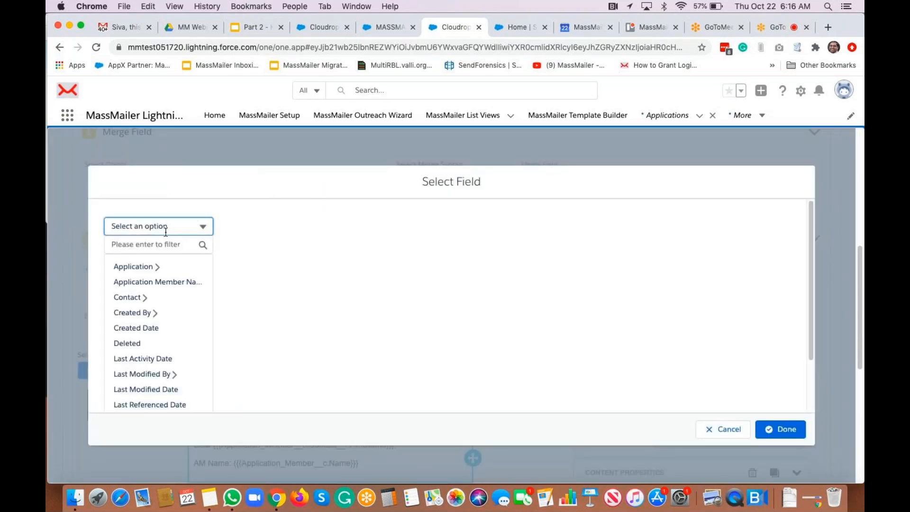
{"action": "left_click", "coordinate": [150, 267]}
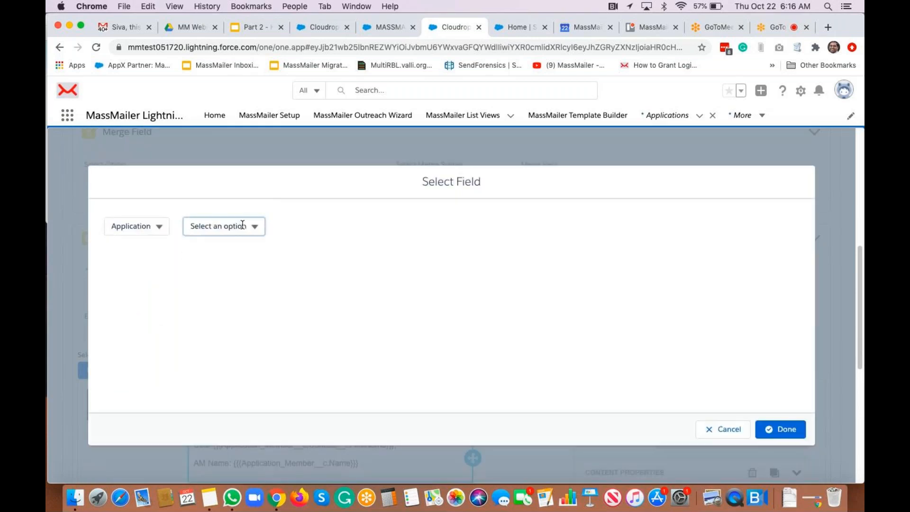
{"action": "left_click", "coordinate": [243, 227]}
{"action": "left_click", "coordinate": [233, 269]}
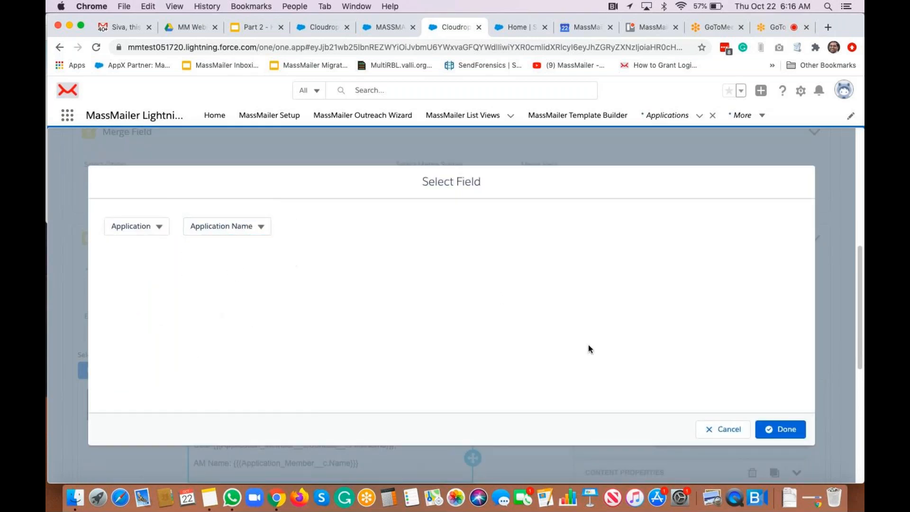
{"action": "left_click", "coordinate": [769, 429]}
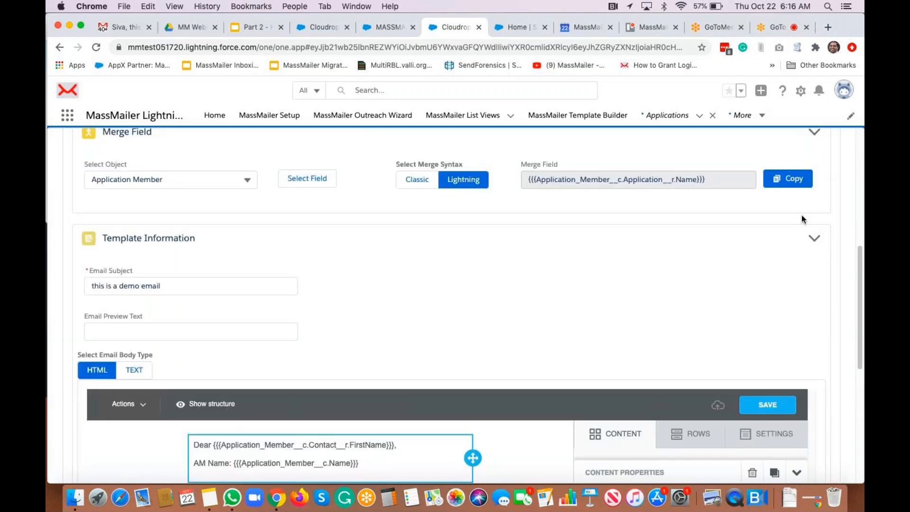
{"action": "left_click", "coordinate": [800, 188]}
Step: Add the line "Application Name: {{{Application_Member__c.Application__r.Name}}}" below the AM Name line in the email body
{"action": "scroll", "coordinate": [525, 294], "scroll_direction": "down", "scroll_amount": 5}
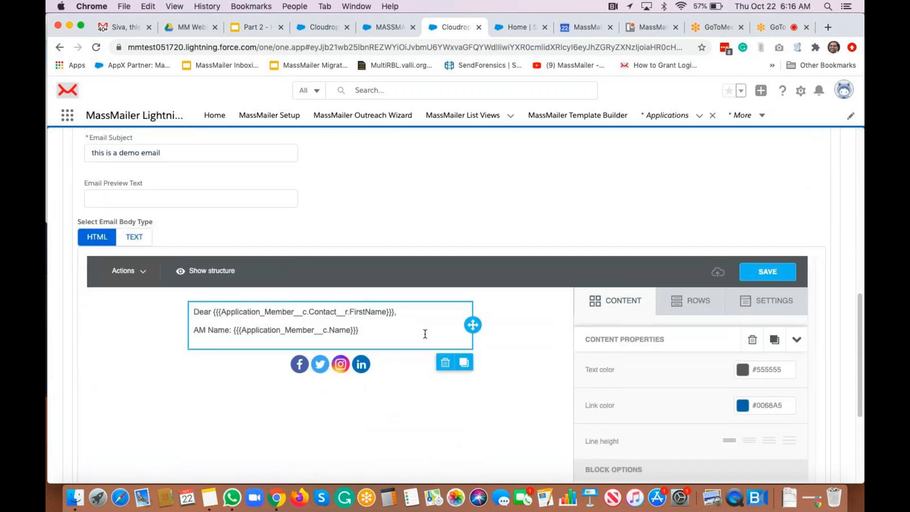
{"action": "left_click", "coordinate": [425, 335]}
{"action": "key", "text": "Return"}
{"action": "key", "text": "super+v"}
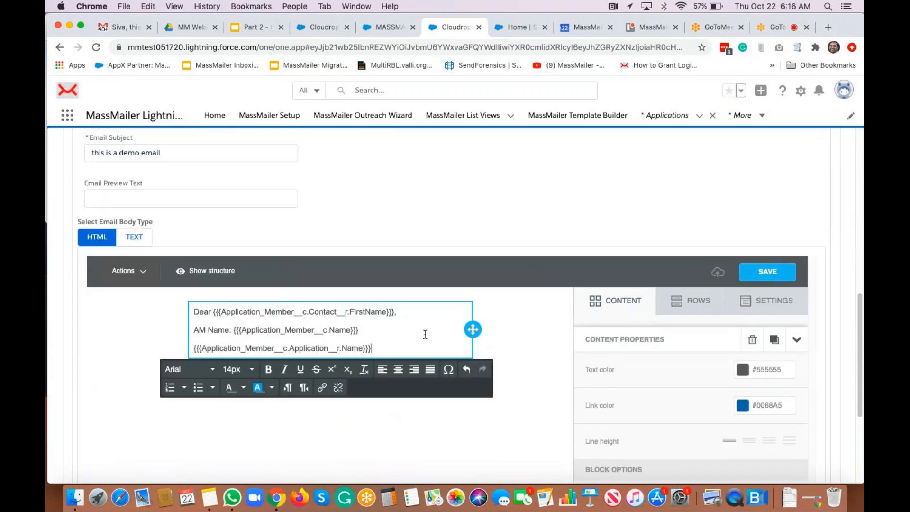
{"action": "type", "text": "Application "}
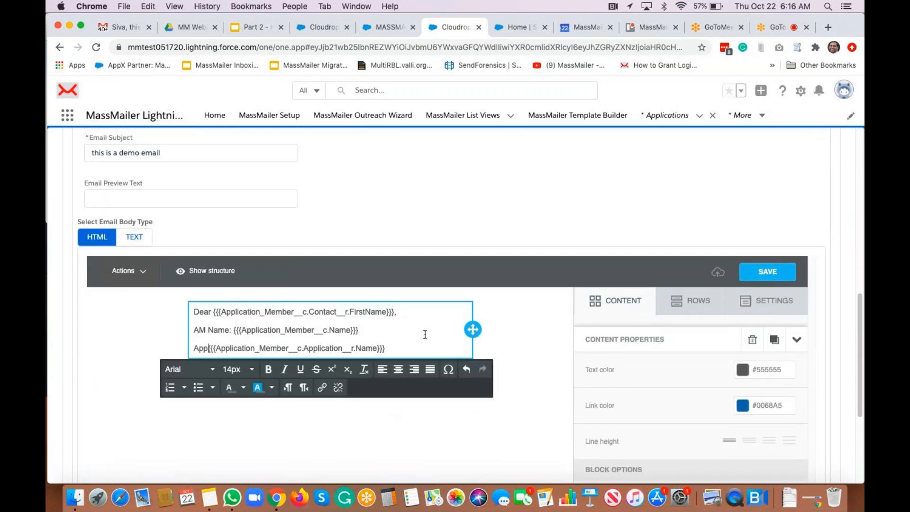
{"action": "type", "text": "Name: "}
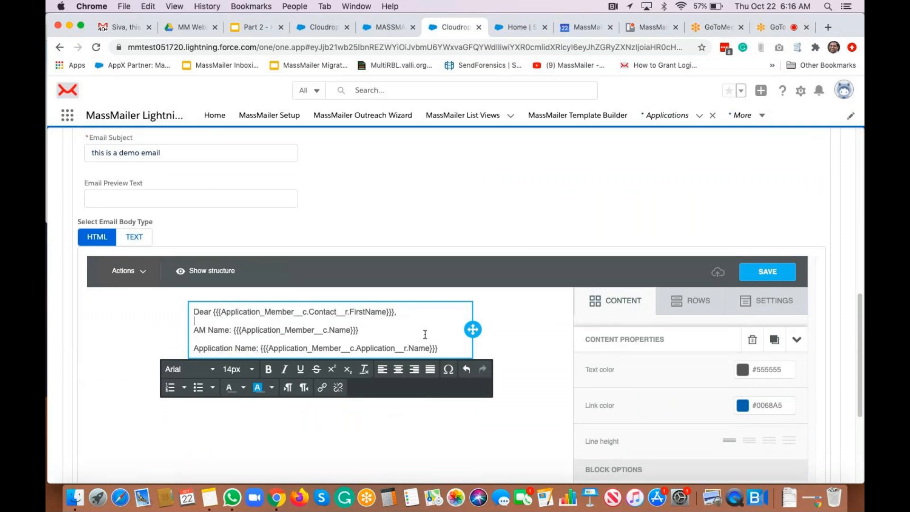
Step: Change the "AM Name" label in the email body to "App Member Name"
{"action": "type", "text": "ember"}
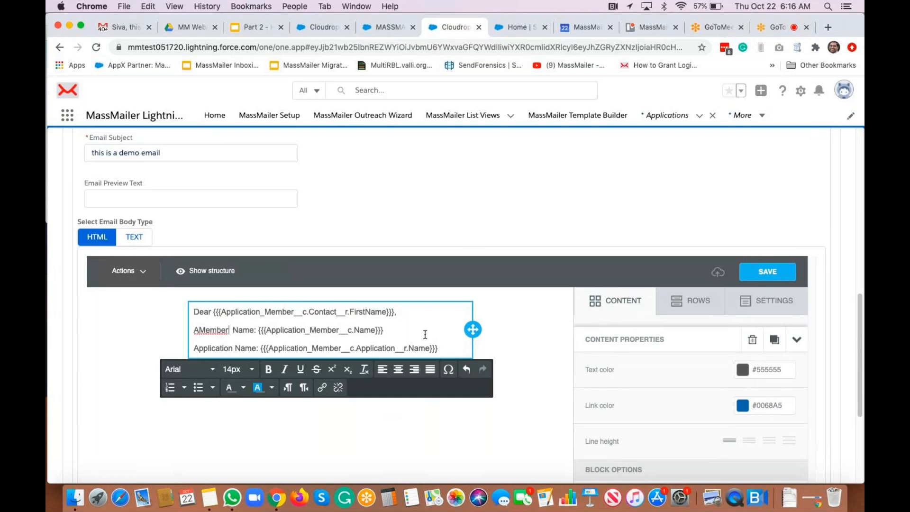
{"action": "key", "text": "Left"}
{"action": "key", "text": "Left"}
{"action": "key", "text": "Left"}
{"action": "key", "text": "Left"}
{"action": "key", "text": "Left"}
{"action": "key", "text": "Left"}
{"action": "type", "text": "pp"}
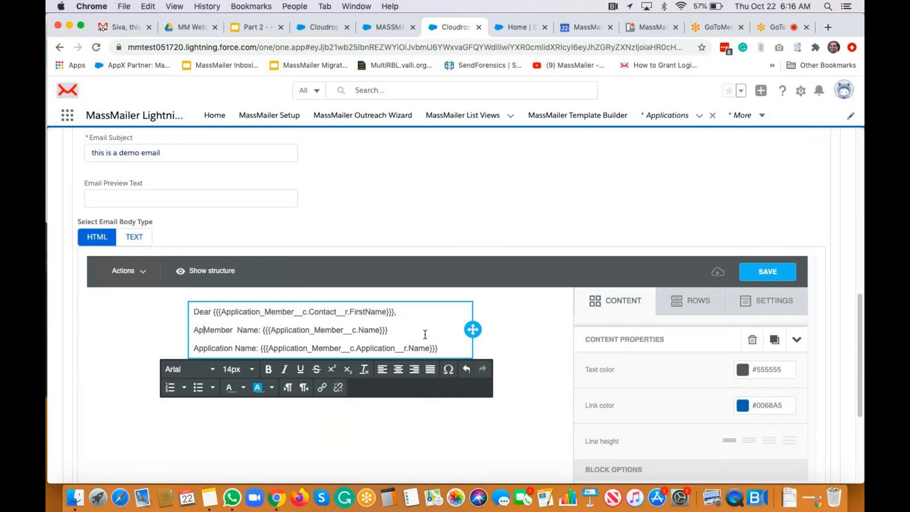
{"action": "left_click", "coordinate": [579, 176]}
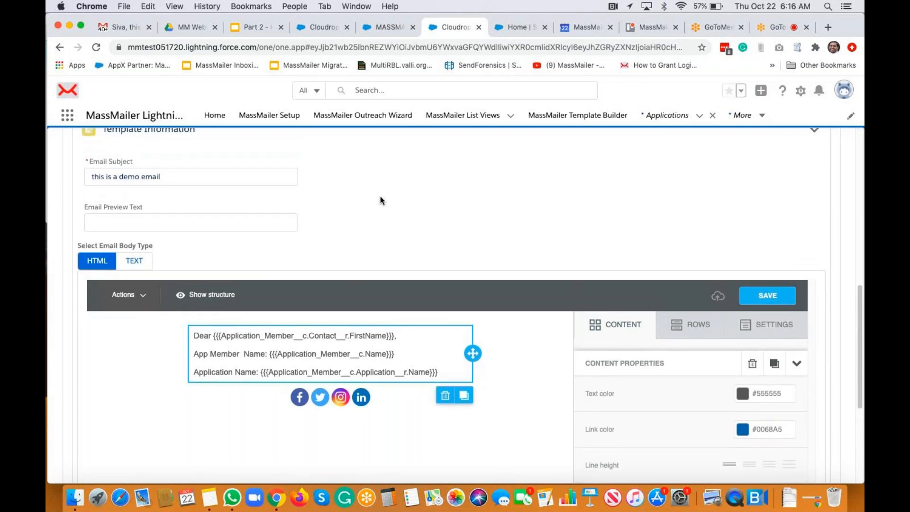
Step: Extend the email subject to "this is a demo email from custom related objects" and save the email design
{"action": "left_click", "coordinate": [288, 177]}
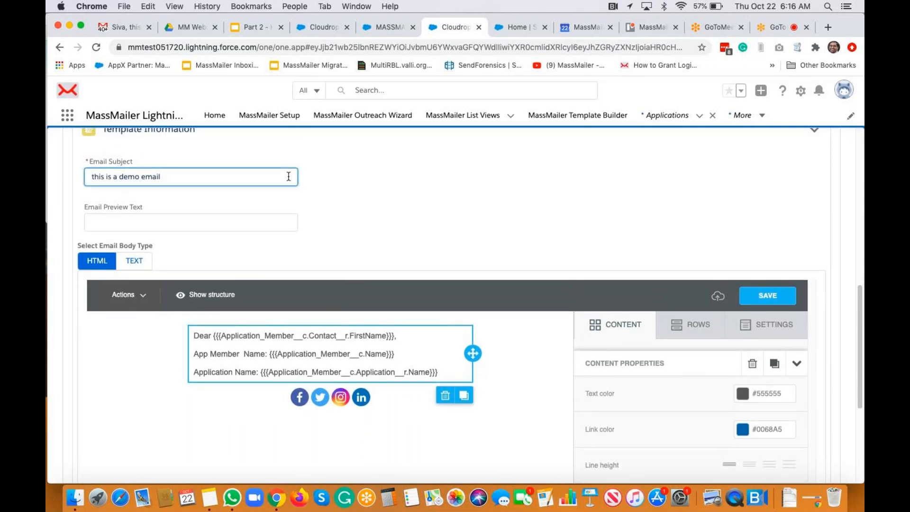
{"action": "type", "text": "from custom obj"}
{"action": "type", "text": "lat"}
{"action": "type", "text": "ed objects"}
{"action": "left_click", "coordinate": [388, 195]}
{"action": "left_click", "coordinate": [741, 292]}
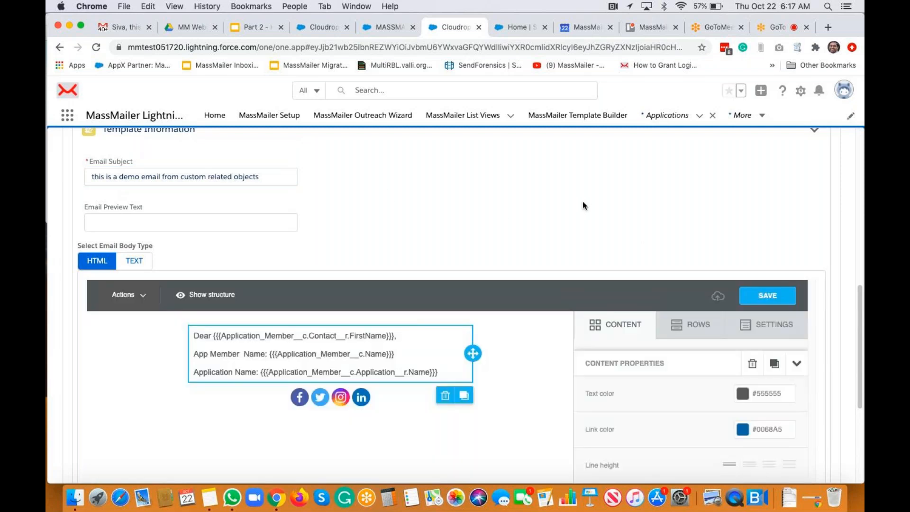
Step: Advance to the sender options, keep the logged-in user as sender without CC or BCC, and continue to the delivery options
{"action": "scroll", "coordinate": [582, 201], "scroll_direction": "down", "scroll_amount": 5}
{"action": "left_click", "coordinate": [773, 467]}
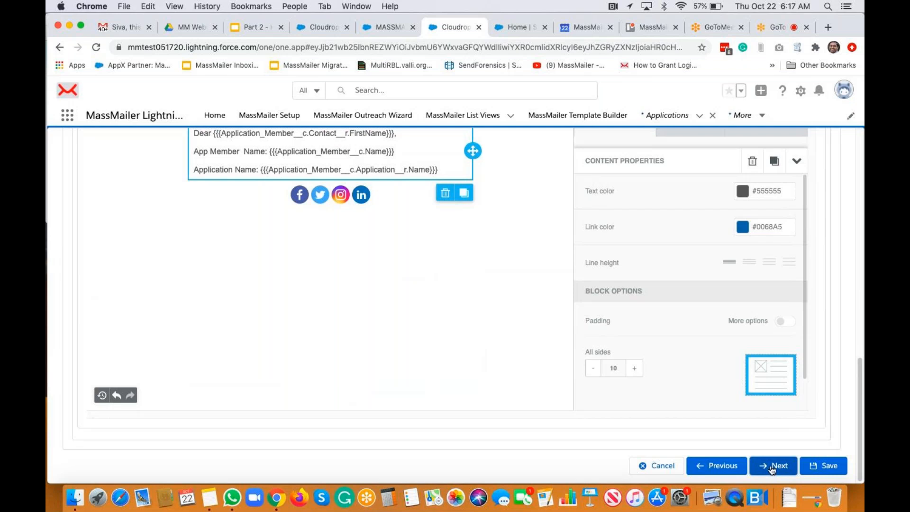
{"action": "left_click", "coordinate": [782, 449]}
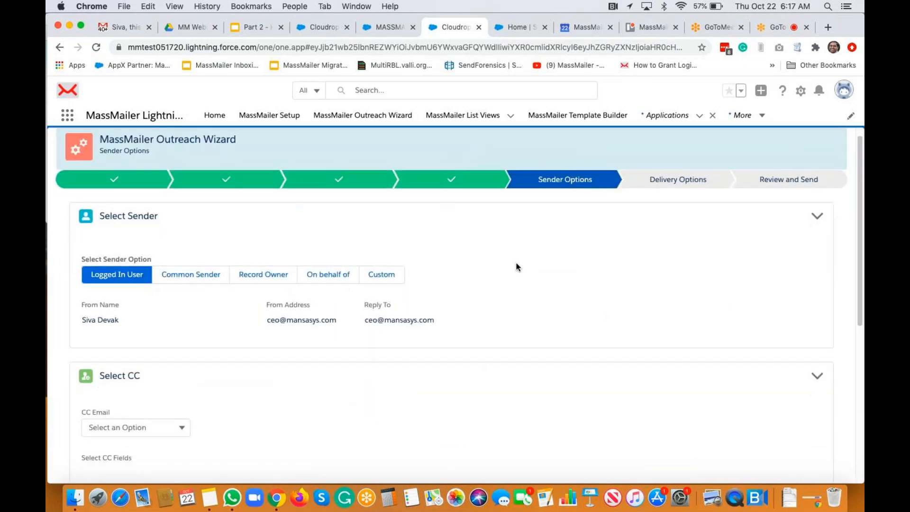
{"action": "scroll", "coordinate": [518, 267], "scroll_direction": "down", "scroll_amount": 2}
{"action": "scroll", "coordinate": [518, 267], "scroll_direction": "down", "scroll_amount": 6}
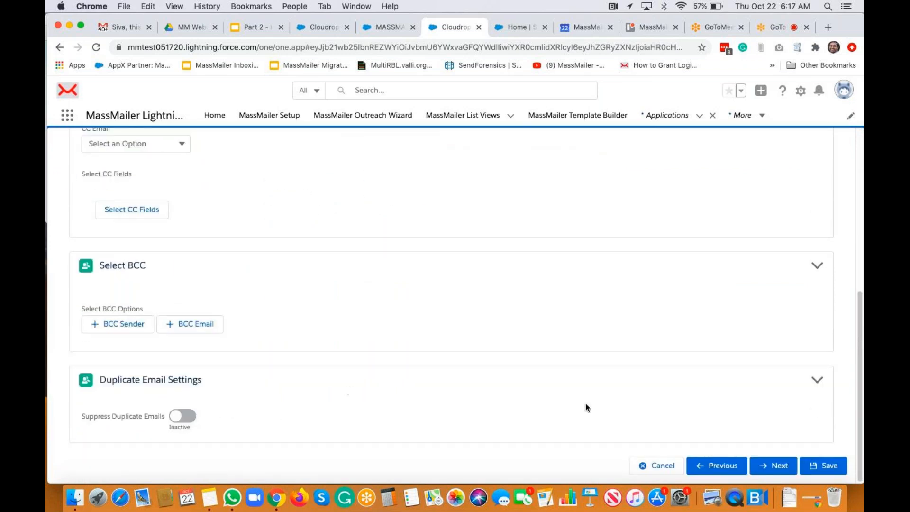
{"action": "left_click", "coordinate": [768, 467]}
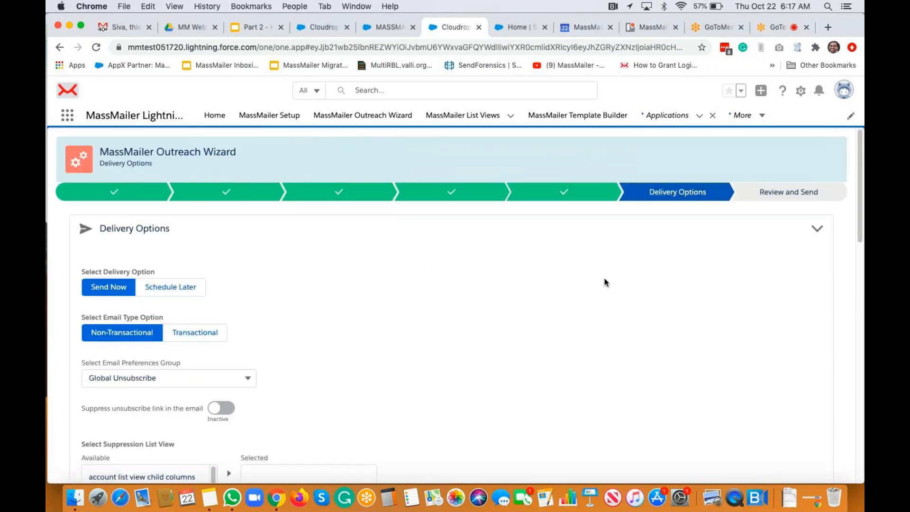
Step: Keep the Send Now and Non-Transactional delivery options, continue to the review, and submit the campaign with confirmation
{"action": "scroll", "coordinate": [605, 283], "scroll_direction": "down", "scroll_amount": 3}
{"action": "scroll", "coordinate": [604, 283], "scroll_direction": "down", "scroll_amount": 15}
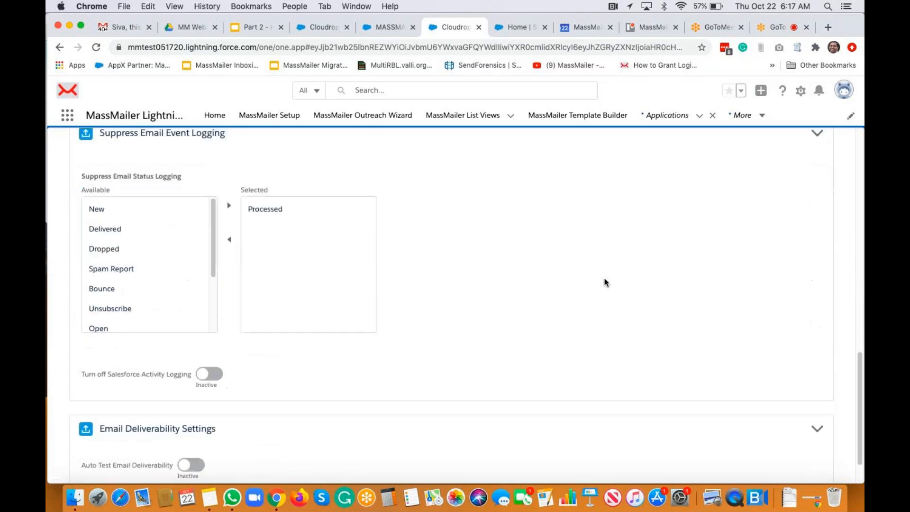
{"action": "left_click", "coordinate": [774, 467]}
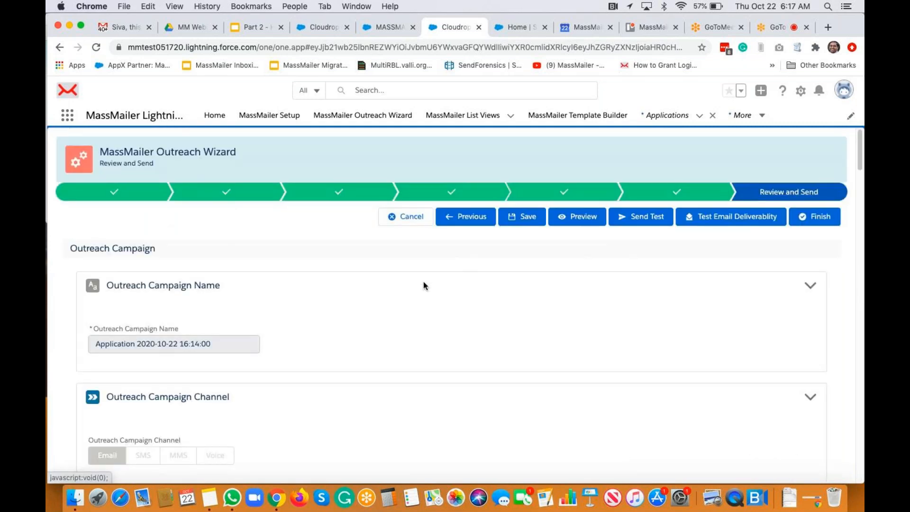
{"action": "left_click", "coordinate": [815, 221]}
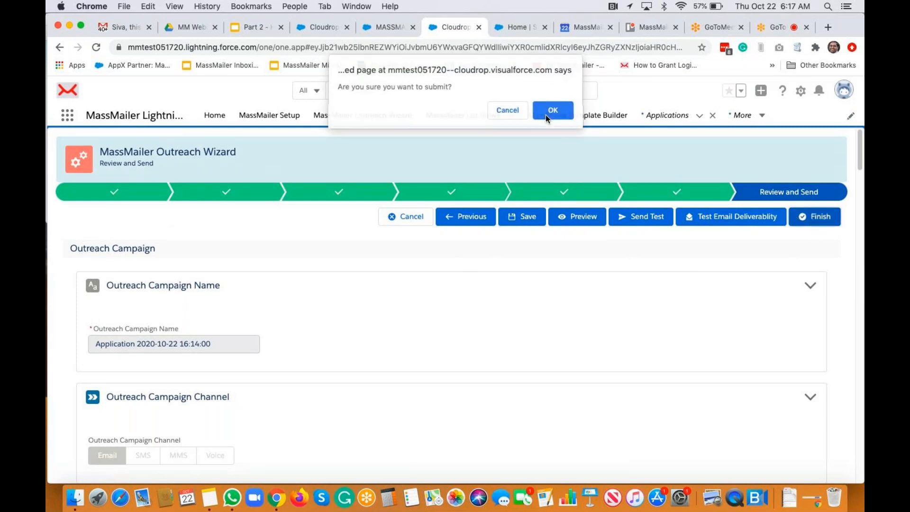
{"action": "left_click", "coordinate": [546, 114]}
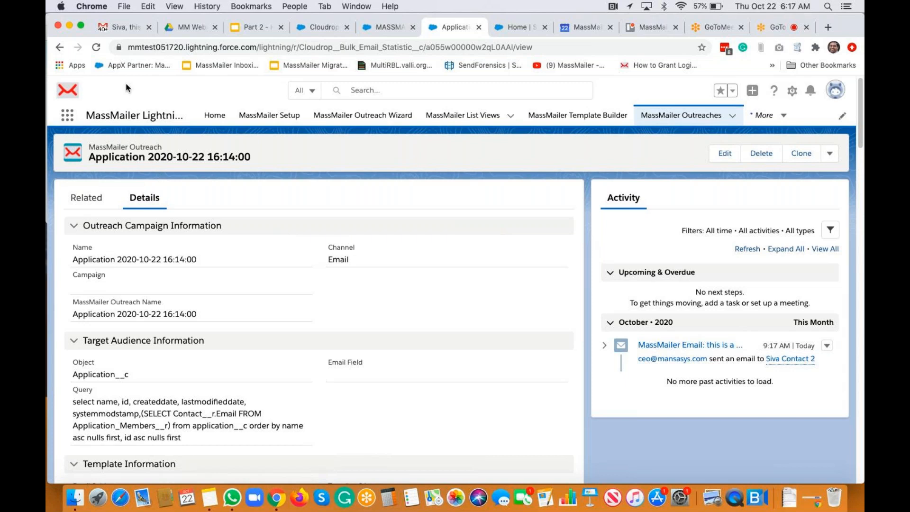
Step: Reload the submitted outreach record and examine its details and real-time delivery statistics
{"action": "left_click", "coordinate": [96, 49]}
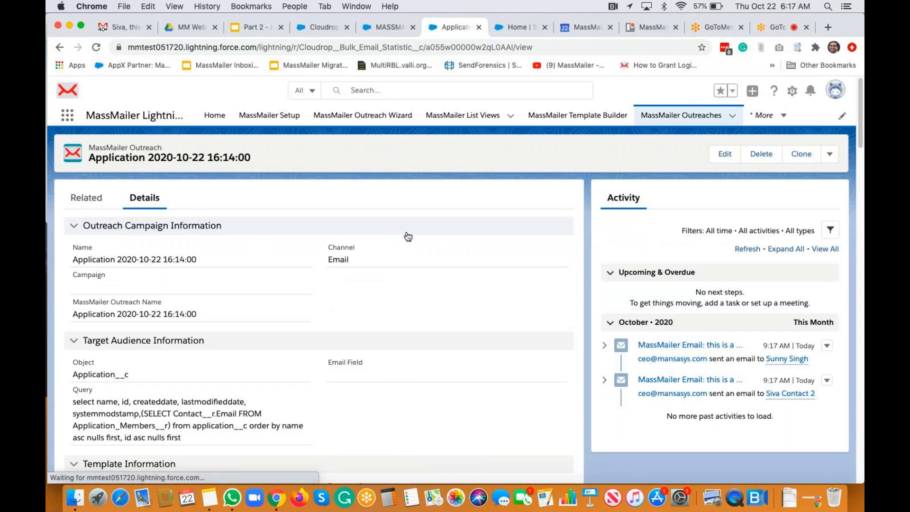
{"action": "scroll", "coordinate": [408, 236], "scroll_direction": "down", "scroll_amount": 15}
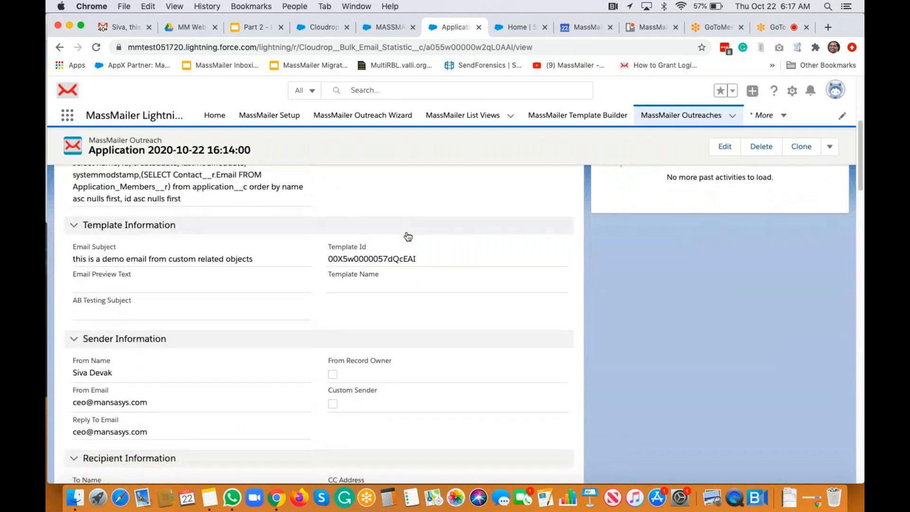
{"action": "scroll", "coordinate": [407, 234], "scroll_direction": "down", "scroll_amount": 20}
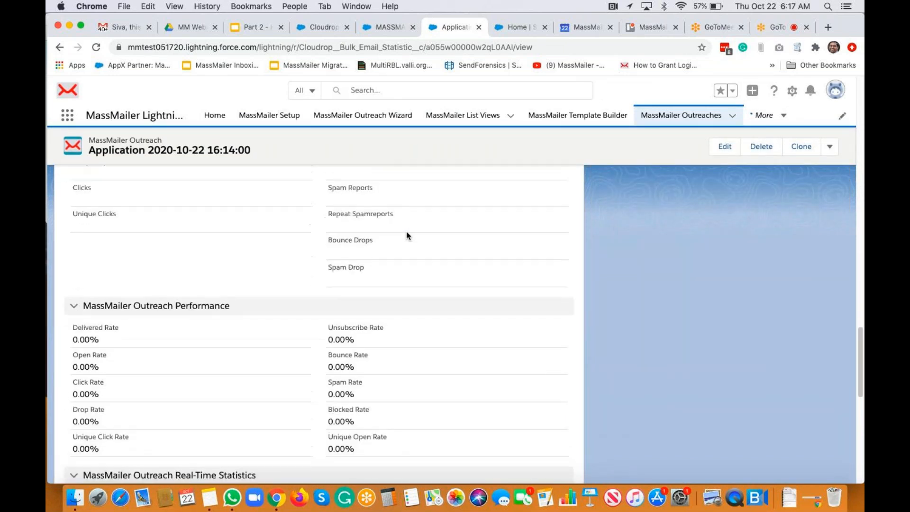
{"action": "scroll", "coordinate": [407, 235], "scroll_direction": "down", "scroll_amount": 1}
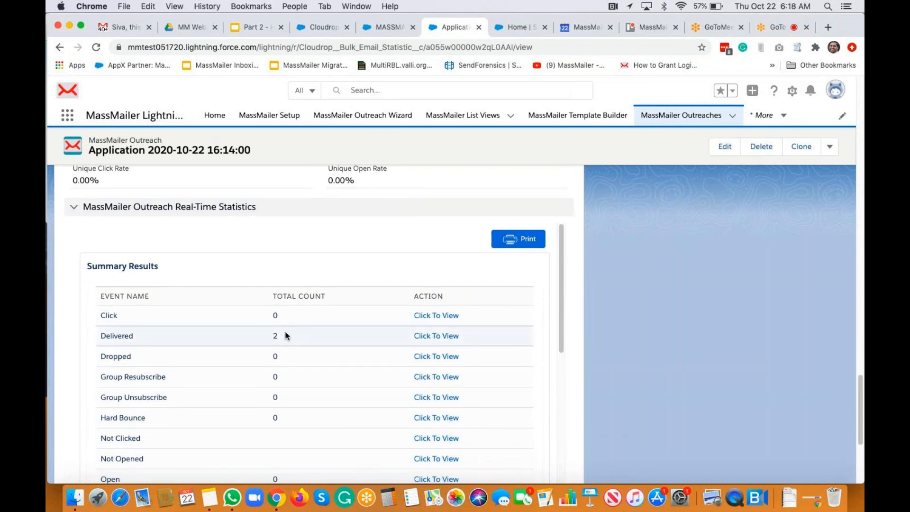
{"action": "scroll", "coordinate": [285, 331], "scroll_direction": "up", "scroll_amount": 20}
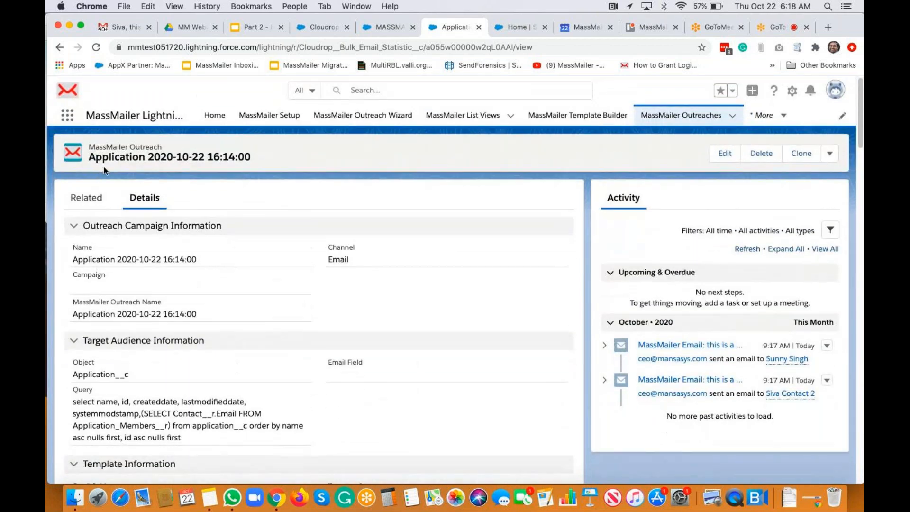
Step: Open the outreach's related email status MASSMAILER EMAIL-0377 and examine its contact, event, Application and Application Member fields
{"action": "left_click", "coordinate": [89, 199]}
{"action": "scroll", "coordinate": [223, 274], "scroll_direction": "down", "scroll_amount": 2}
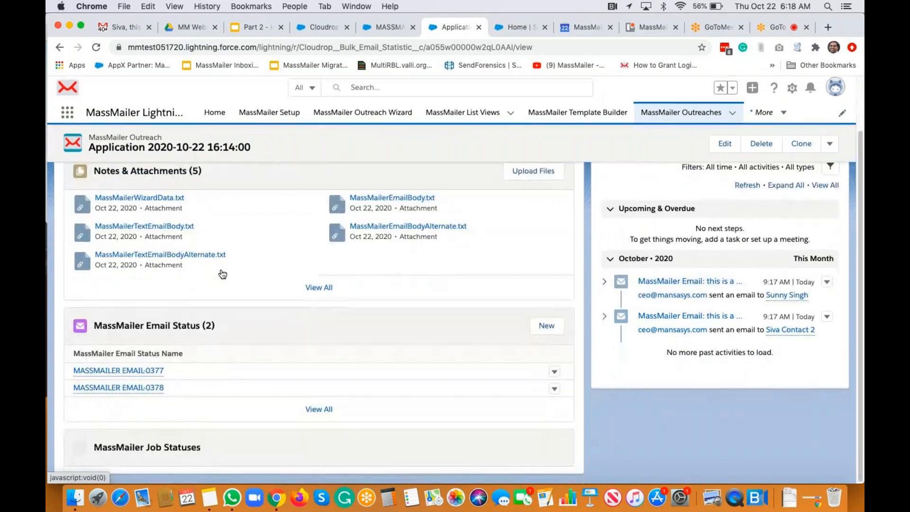
{"action": "scroll", "coordinate": [188, 336], "scroll_direction": "down", "scroll_amount": 2}
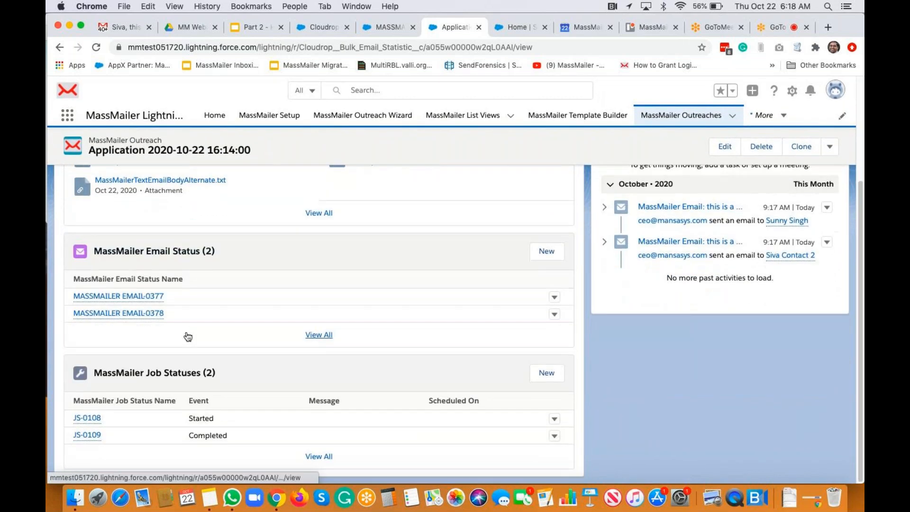
{"action": "left_click", "coordinate": [148, 299]}
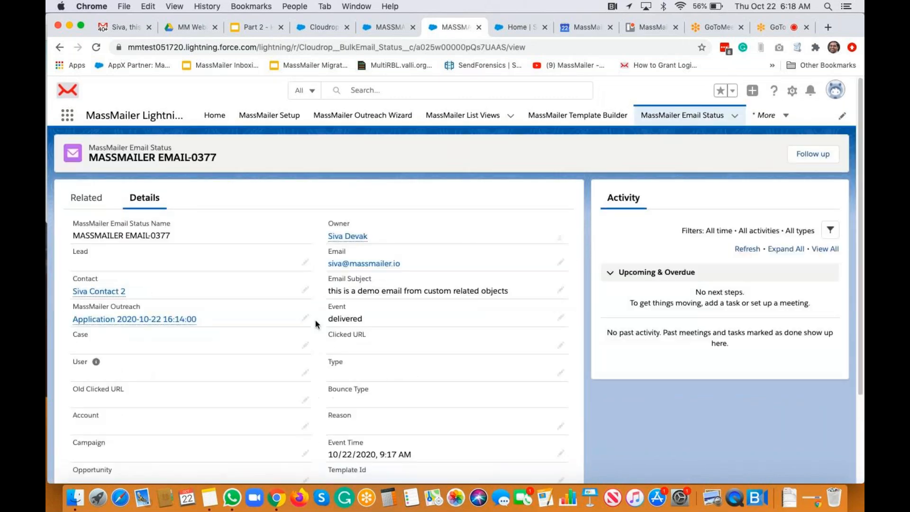
{"action": "scroll", "coordinate": [334, 290], "scroll_direction": "down", "scroll_amount": 1}
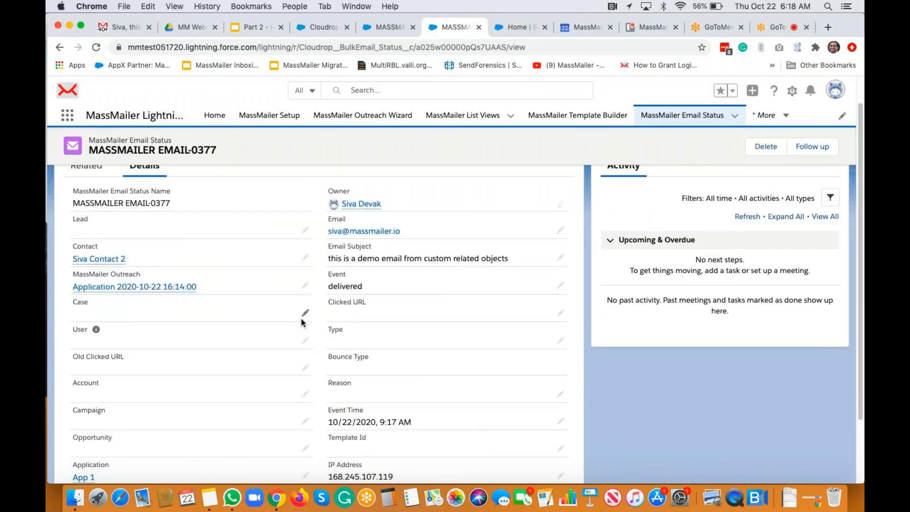
{"action": "scroll", "coordinate": [301, 317], "scroll_direction": "down", "scroll_amount": 2}
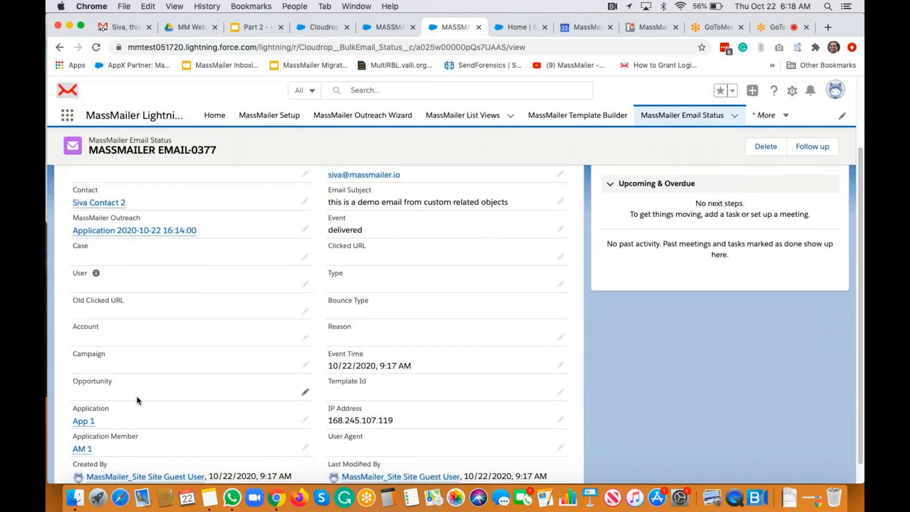
{"action": "scroll", "coordinate": [203, 390], "scroll_direction": "down", "scroll_amount": 1}
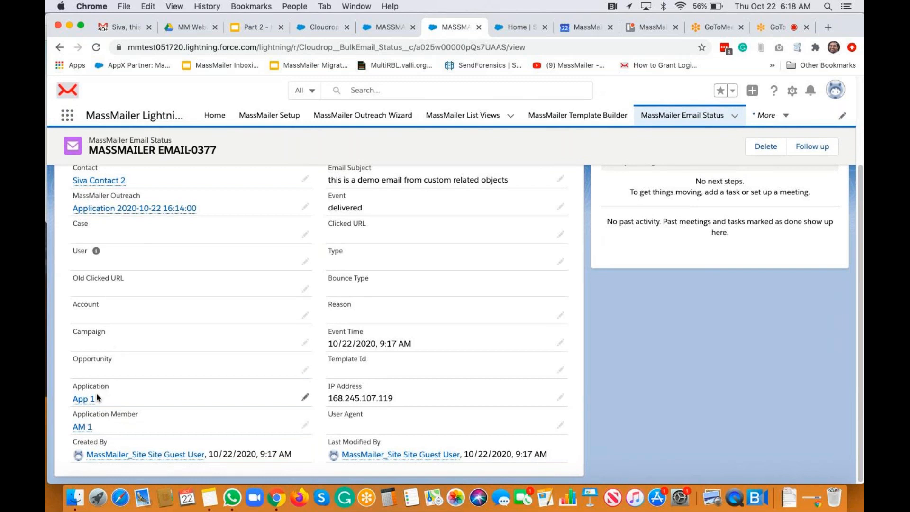
Step: Open the application App 1 linked to the email status and display its related records
{"action": "left_click", "coordinate": [91, 399]}
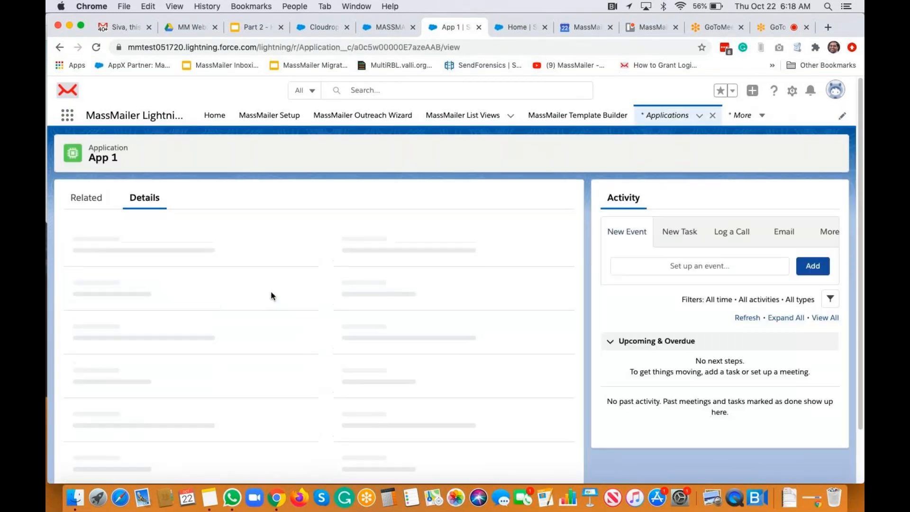
{"action": "left_click", "coordinate": [88, 201]}
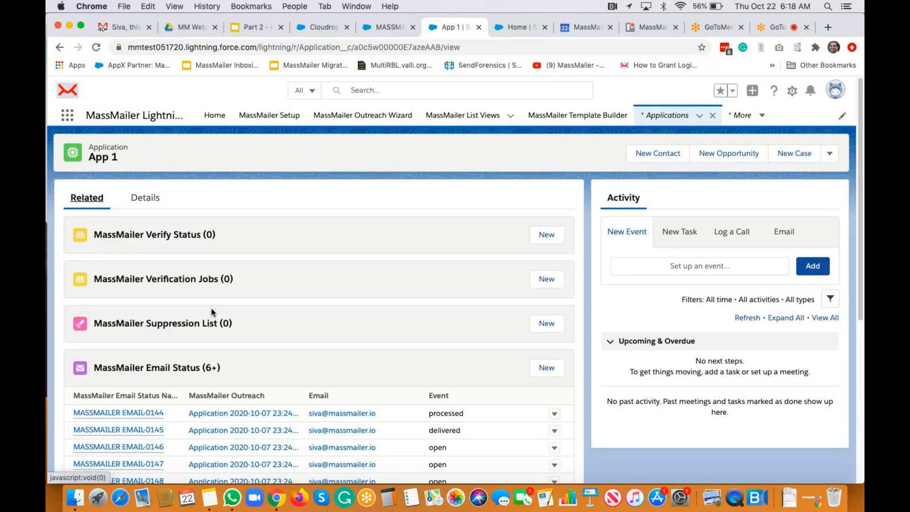
Step: Look through App 1's related lists and open its application member AM 1
{"action": "scroll", "coordinate": [212, 312], "scroll_direction": "down", "scroll_amount": 5}
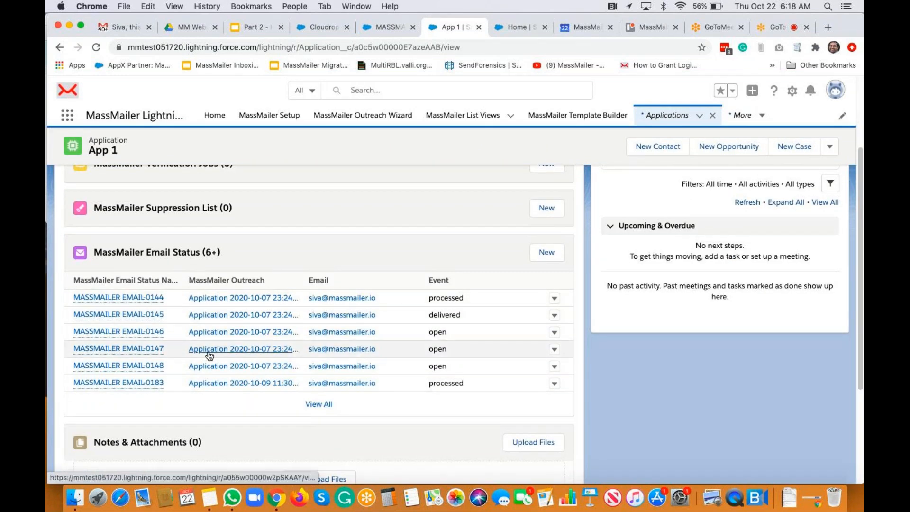
{"action": "scroll", "coordinate": [208, 353], "scroll_direction": "down", "scroll_amount": 5}
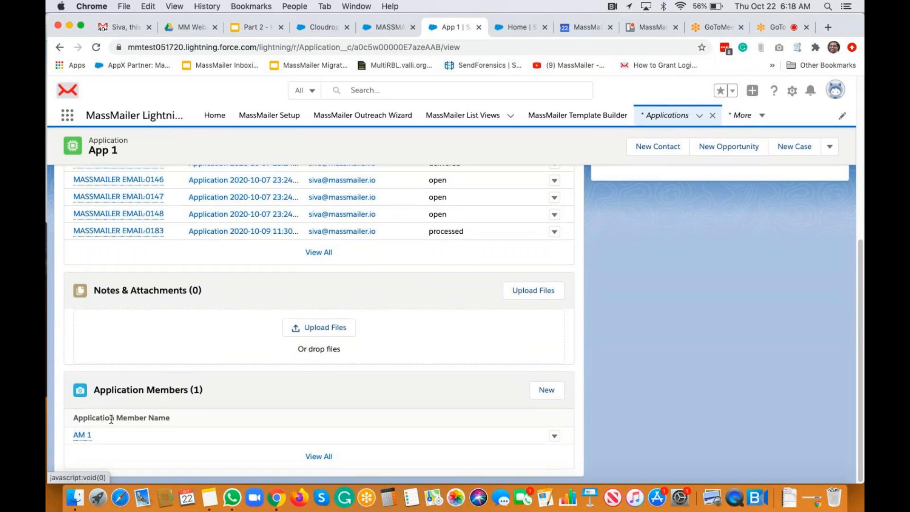
{"action": "left_click", "coordinate": [82, 435]}
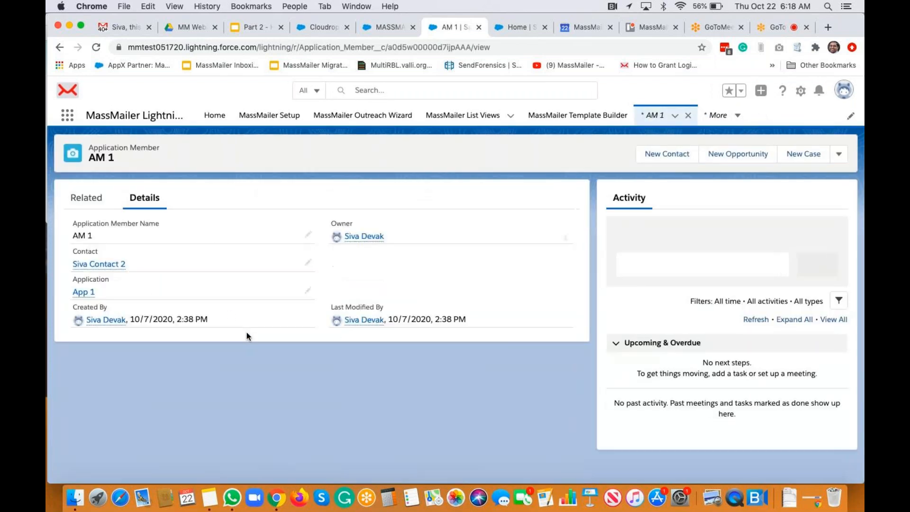
Step: Display AM 1's related records and examine its MassMailer Email Status list
{"action": "left_click", "coordinate": [87, 200]}
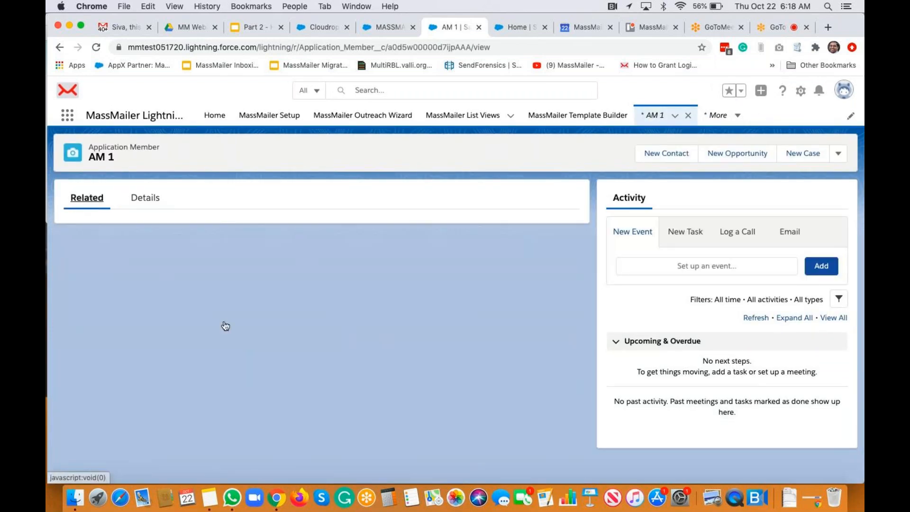
{"action": "scroll", "coordinate": [283, 344], "scroll_direction": "down", "scroll_amount": 1}
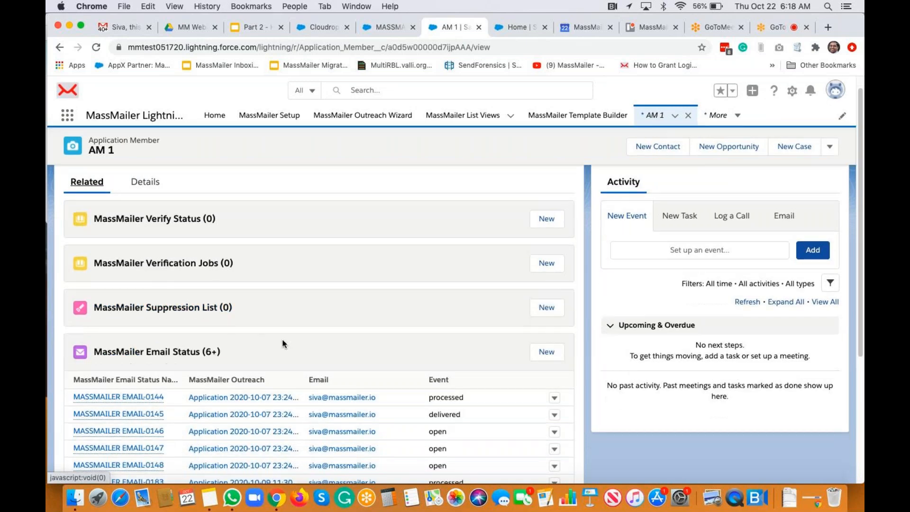
{"action": "scroll", "coordinate": [283, 342], "scroll_direction": "down", "scroll_amount": 5}
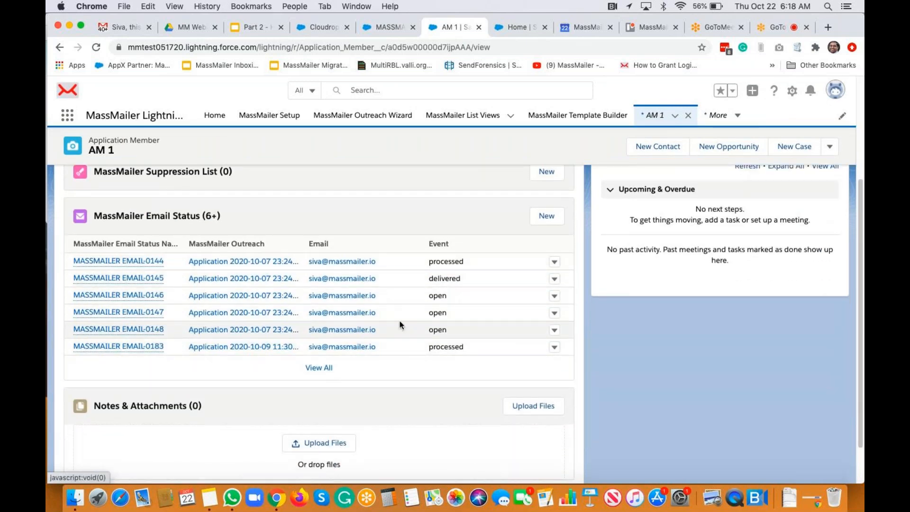
{"action": "scroll", "coordinate": [400, 325], "scroll_direction": "down", "scroll_amount": 2}
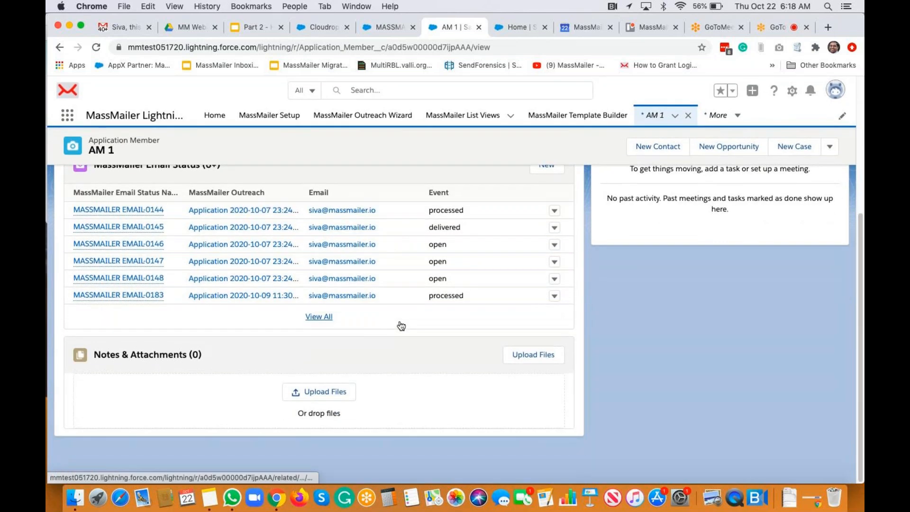
{"action": "scroll", "coordinate": [401, 326], "scroll_direction": "up", "scroll_amount": 2}
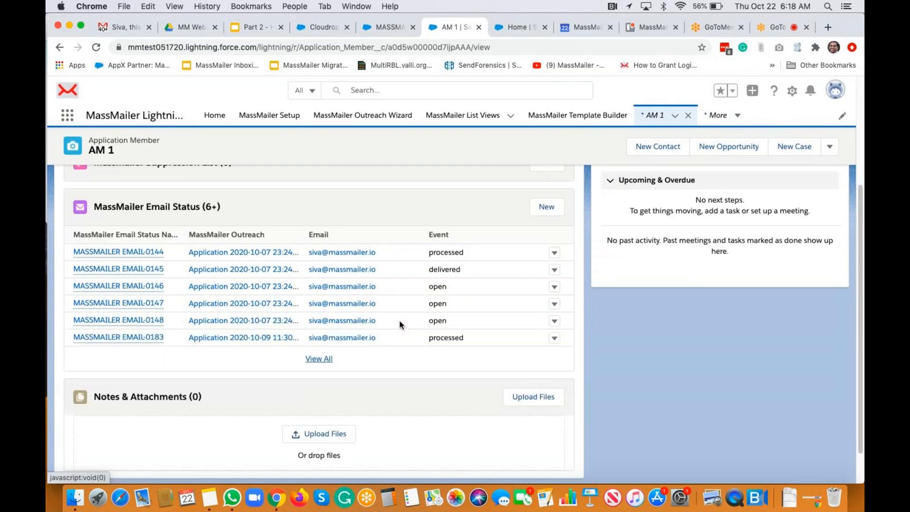
Step: Open the contact linked in AM 1's details and examine its verify status, email status and activity history
{"action": "scroll", "coordinate": [400, 325], "scroll_direction": "up", "scroll_amount": 5}
{"action": "left_click", "coordinate": [145, 198]}
{"action": "left_click", "coordinate": [110, 266]}
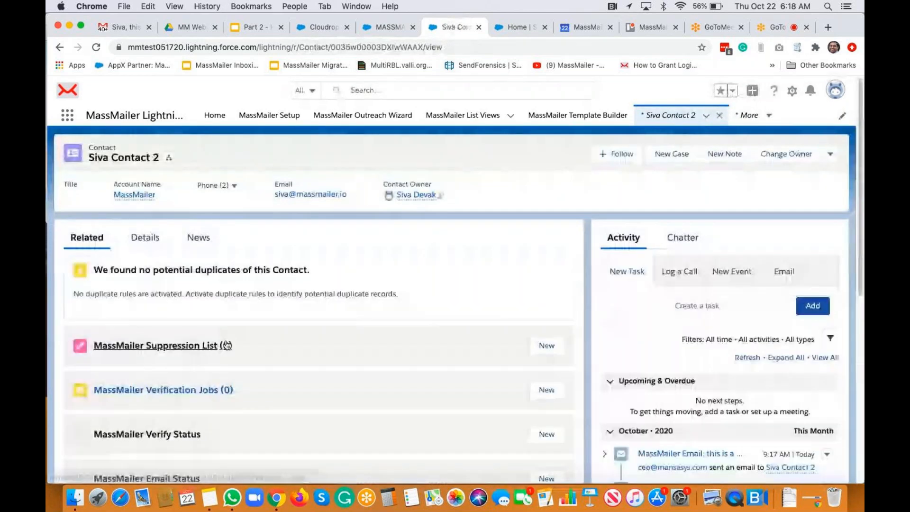
{"action": "scroll", "coordinate": [227, 346], "scroll_direction": "down", "scroll_amount": 3}
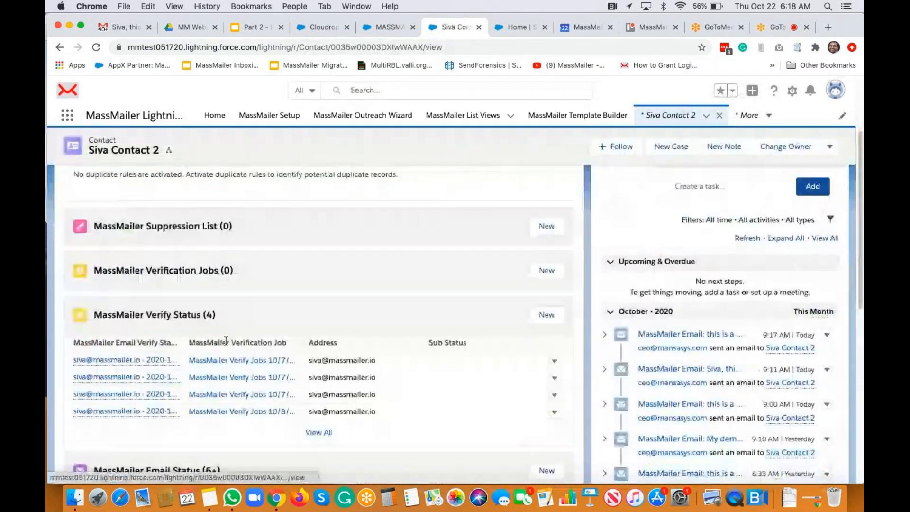
{"action": "scroll", "coordinate": [227, 340], "scroll_direction": "down", "scroll_amount": 5}
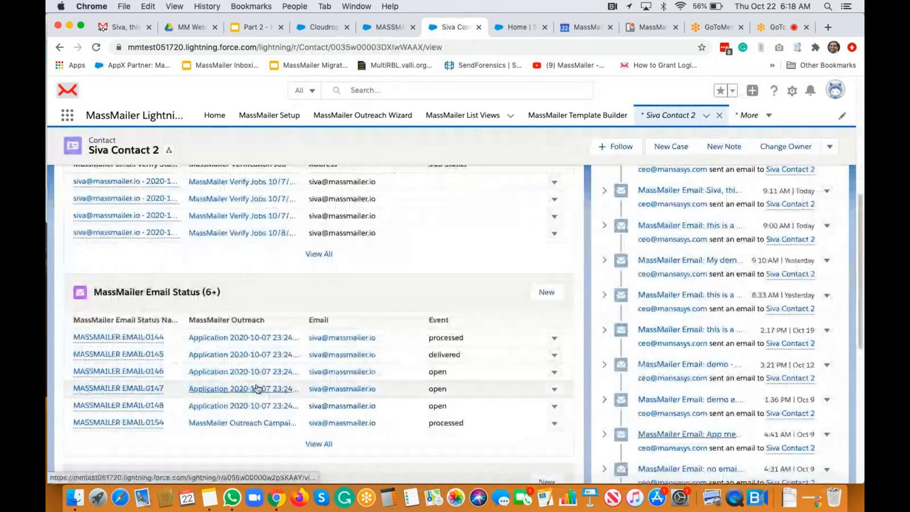
{"action": "scroll", "coordinate": [583, 266], "scroll_direction": "up", "scroll_amount": 5}
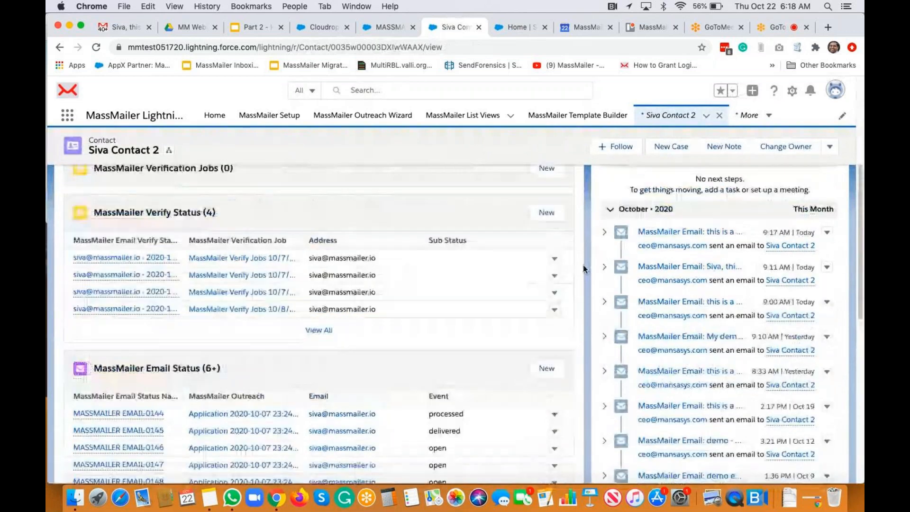
Step: Switch to Gmail, find the received email "this is a demo email from custom related objects" across the inbox categories, and open it
{"action": "left_click", "coordinate": [122, 27]}
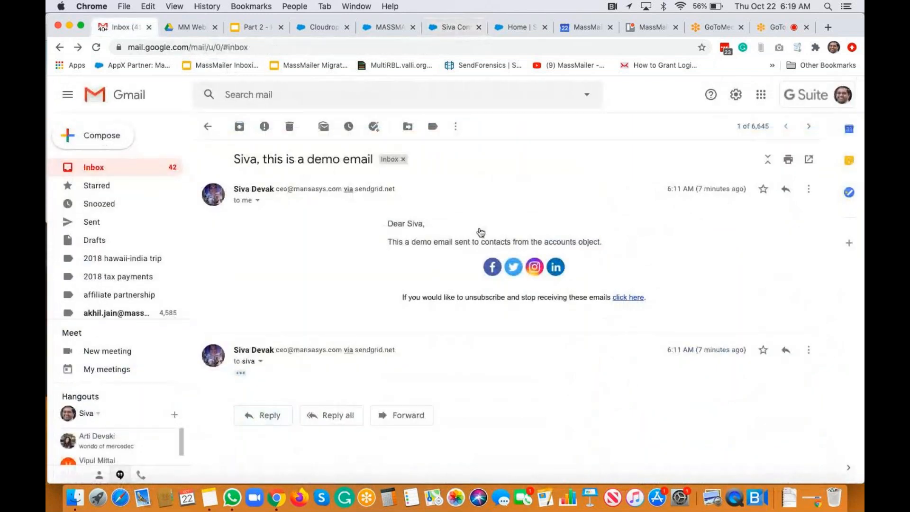
{"action": "left_click", "coordinate": [474, 156]}
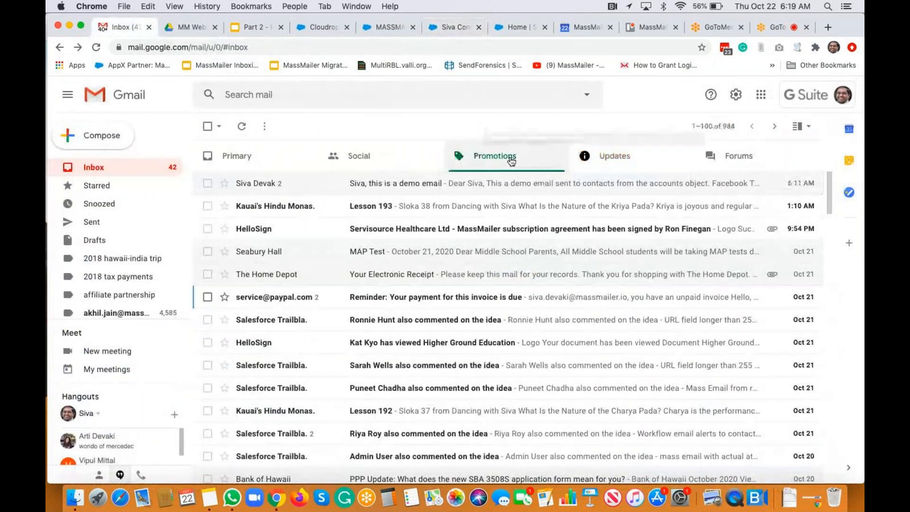
{"action": "left_click", "coordinate": [630, 157]}
{"action": "left_click", "coordinate": [713, 163]}
{"action": "left_click", "coordinate": [388, 164]}
{"action": "left_click", "coordinate": [278, 159]}
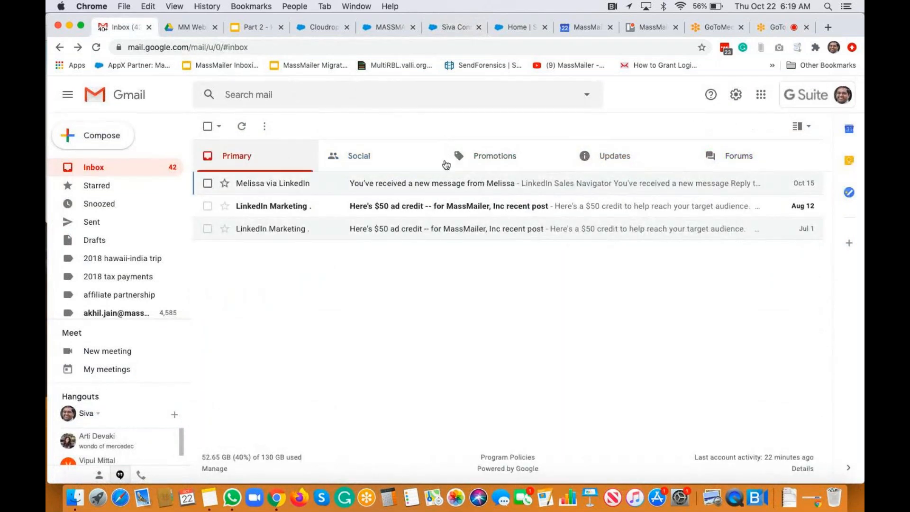
{"action": "left_click", "coordinate": [534, 168]}
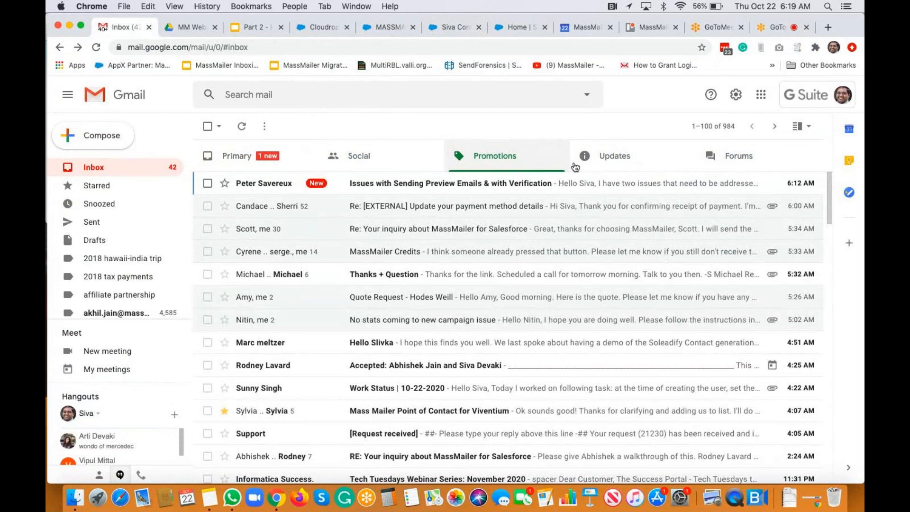
{"action": "left_click", "coordinate": [632, 162]}
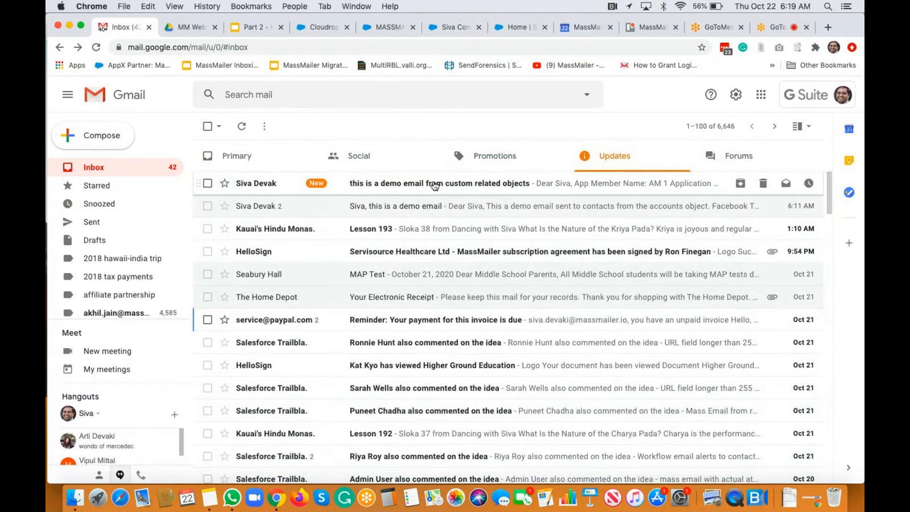
{"action": "left_click", "coordinate": [433, 185]}
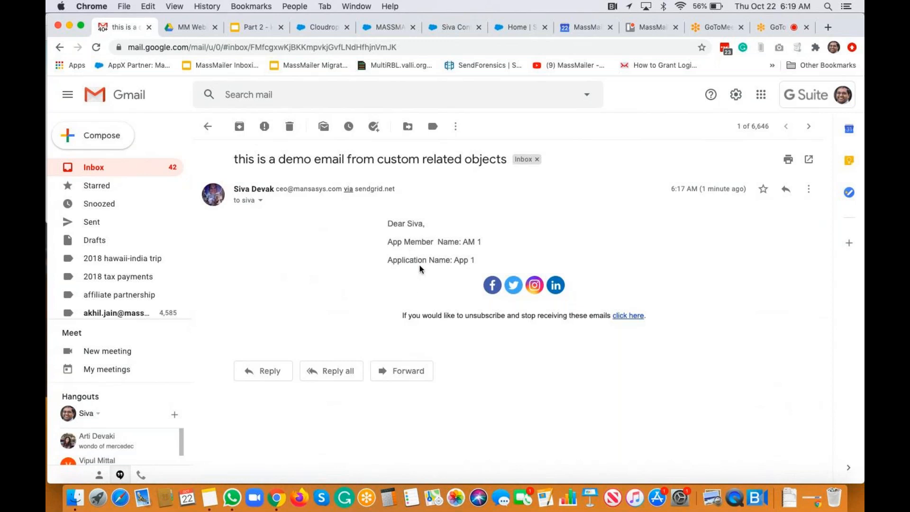
Step: Switch to the Part 2 presentation in Google Slides and start presenting from the closing "We are here to help!" slide
{"action": "left_click", "coordinate": [318, 28]}
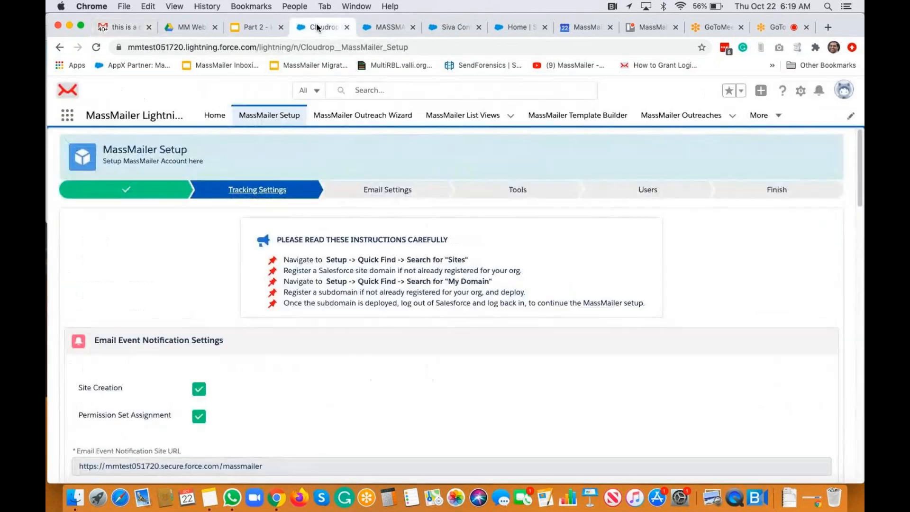
{"action": "left_click", "coordinate": [383, 27]}
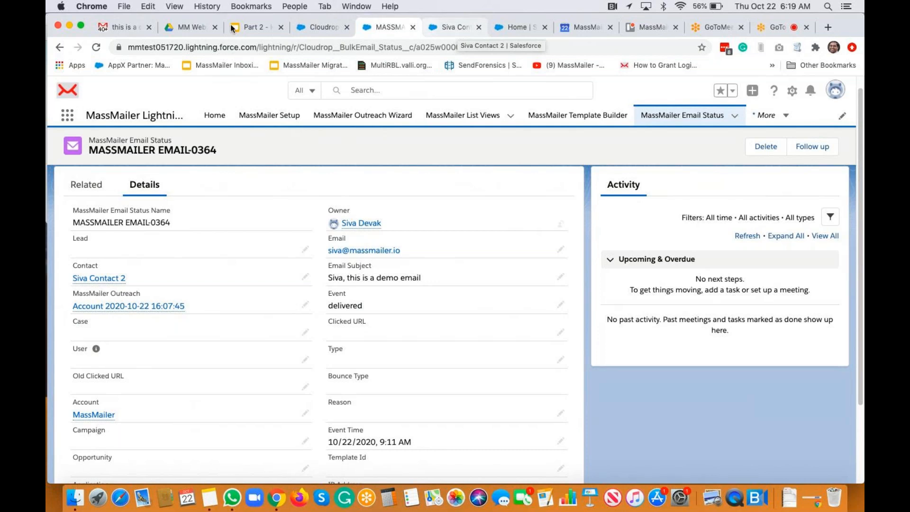
{"action": "left_click", "coordinate": [249, 27]}
{"action": "left_click", "coordinate": [127, 274]}
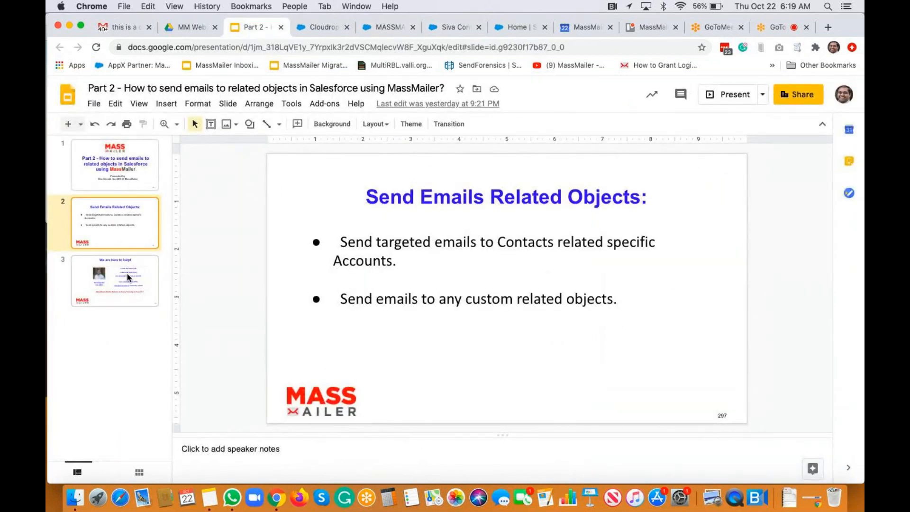
{"action": "left_click", "coordinate": [139, 104]}
{"action": "left_click", "coordinate": [167, 104]}
{"action": "mouse_move", "coordinate": [172, 131]}
{"action": "left_click", "coordinate": [144, 104]}
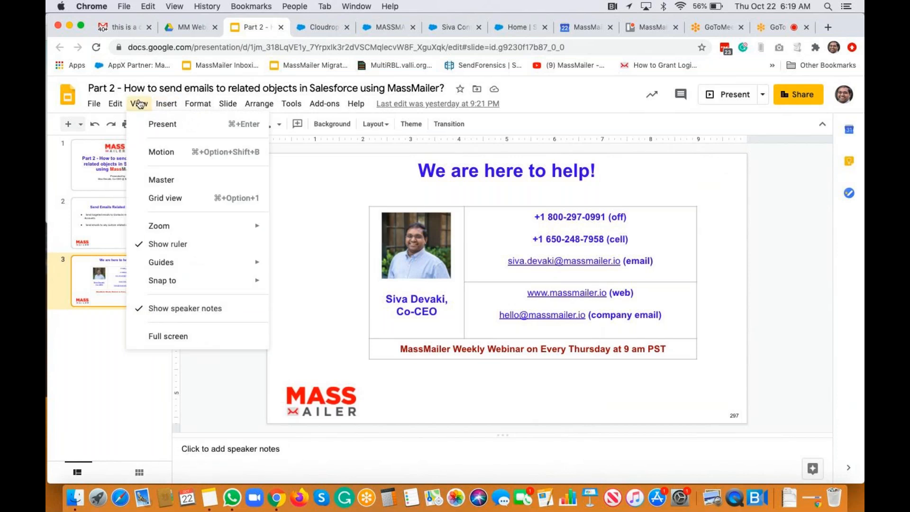
{"action": "left_click", "coordinate": [157, 124]}
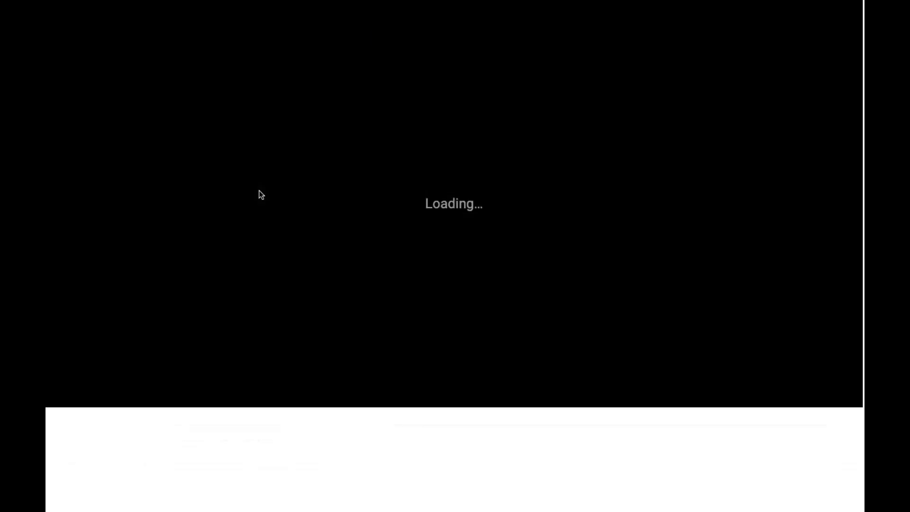